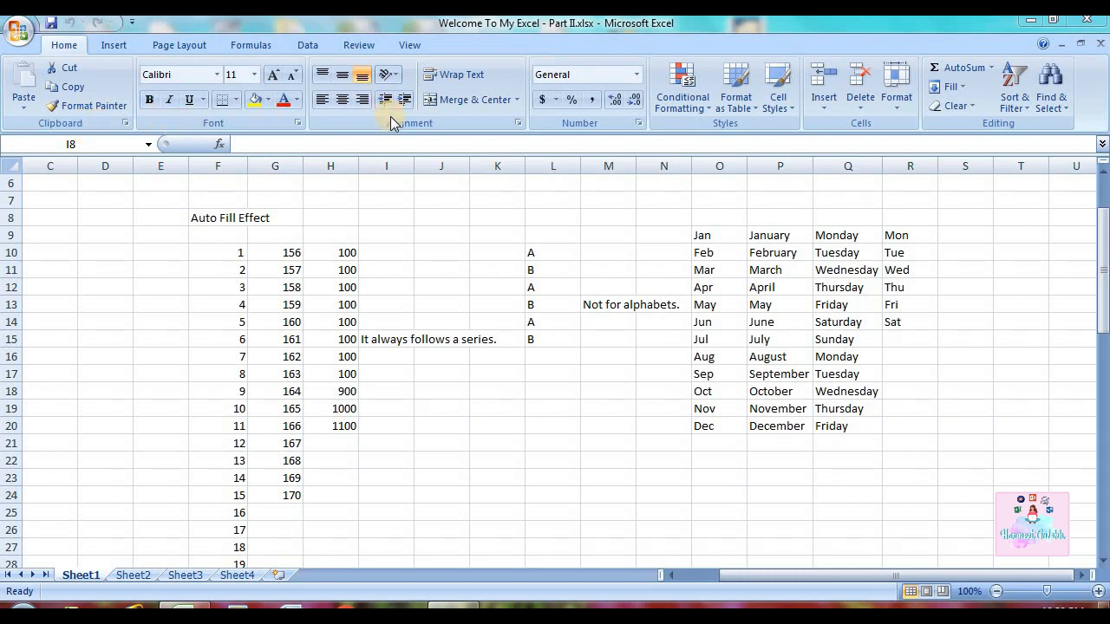
left_click(143, 201)
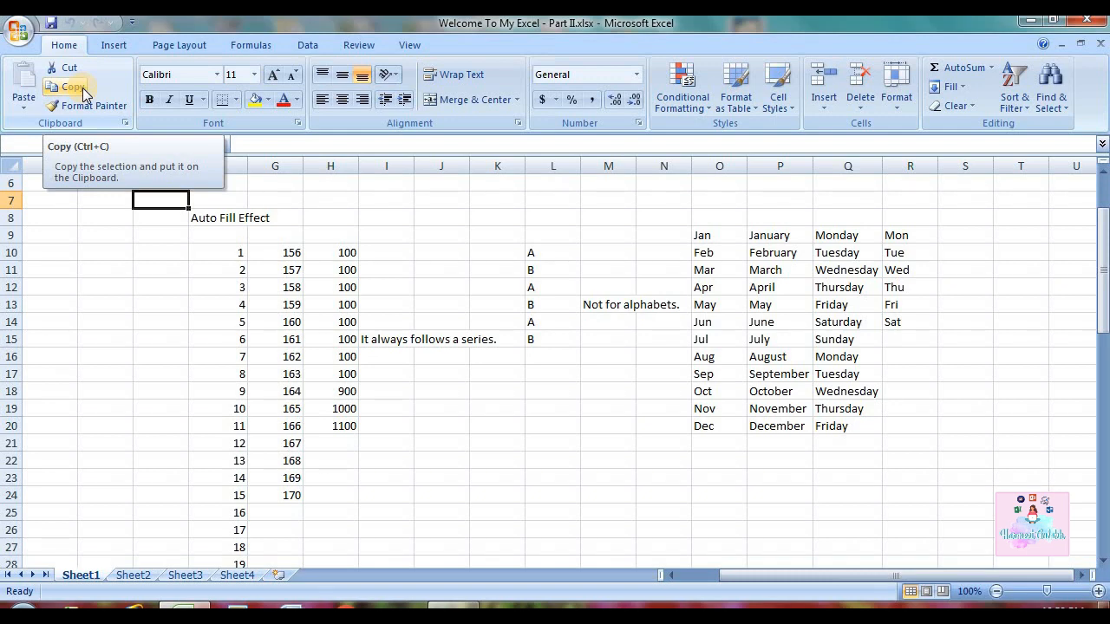
left_click(329, 219)
left_click(367, 217)
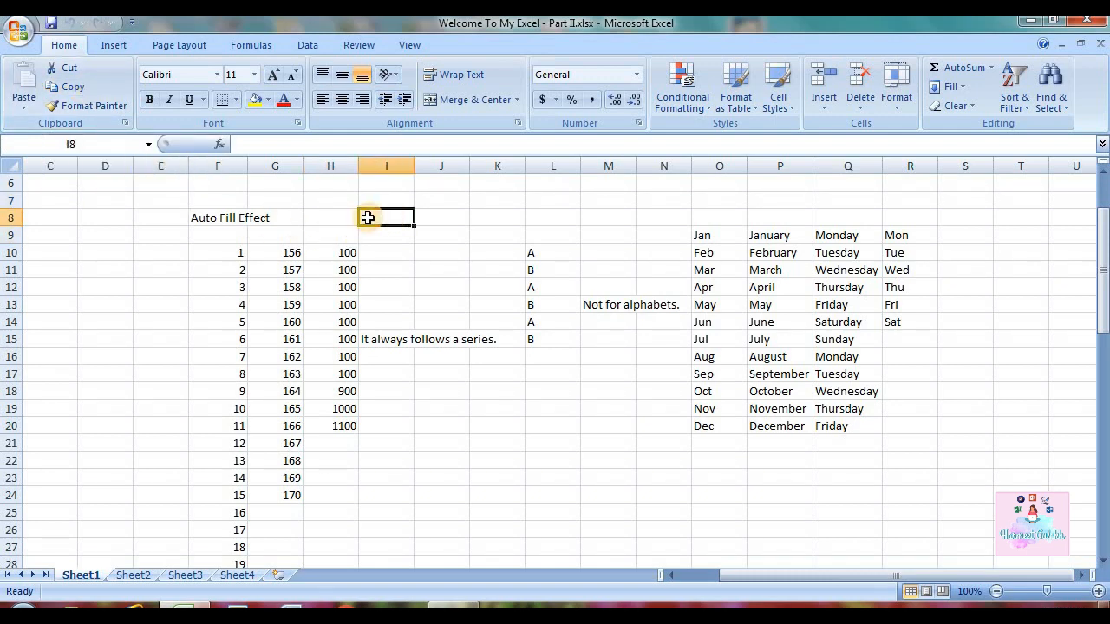
left_click_drag(218, 234, 458, 387)
left_click(521, 376)
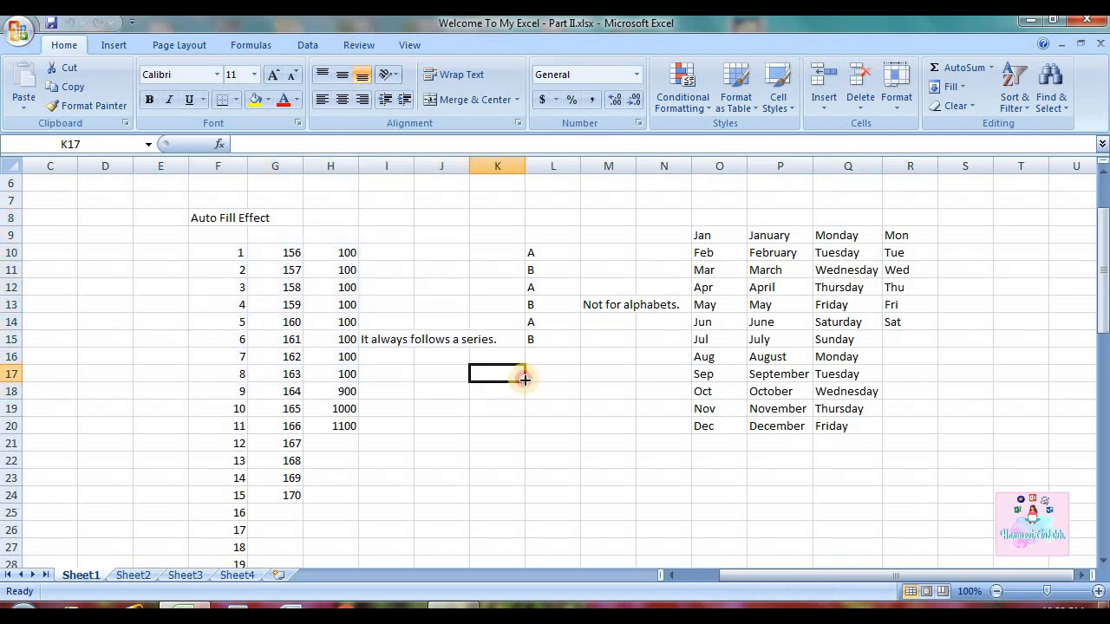
left_click(480, 323)
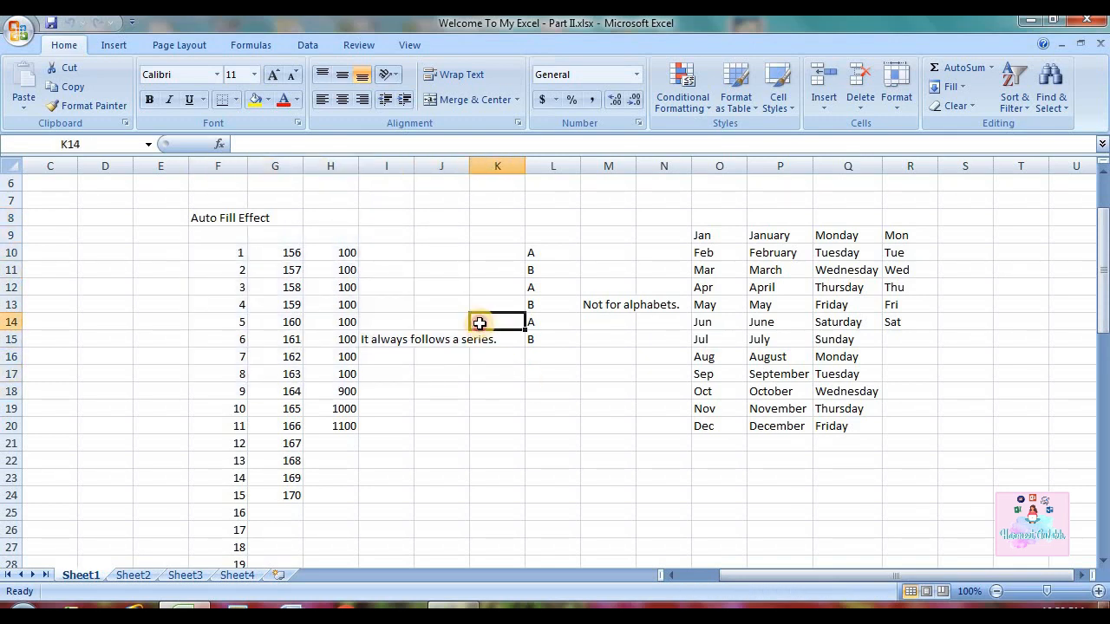
left_click(441, 255)
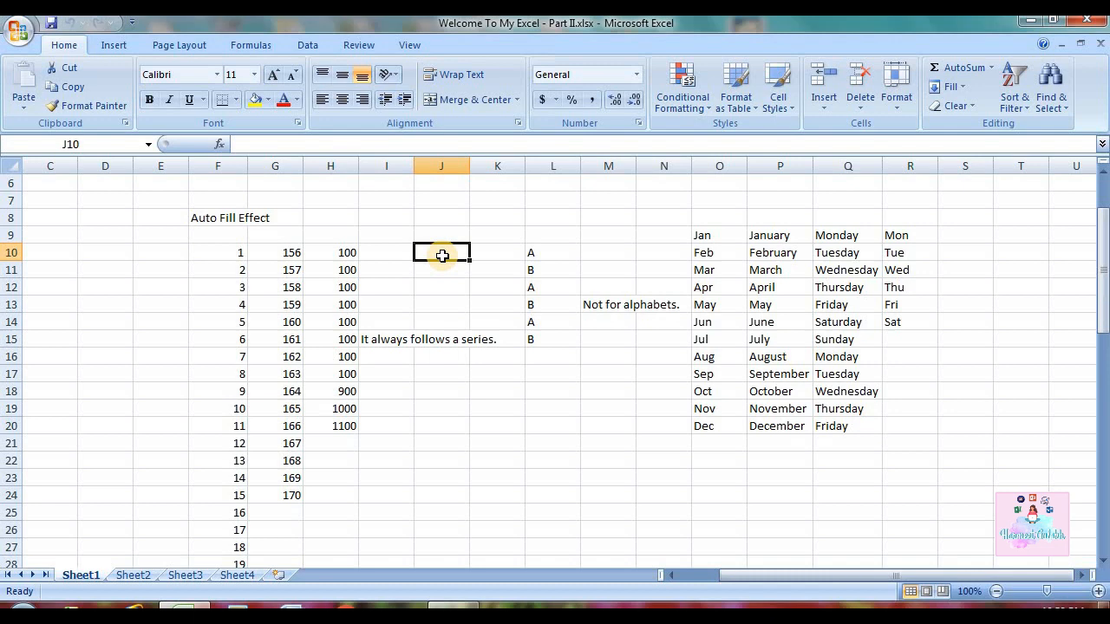
left_click(362, 251)
left_click(339, 248)
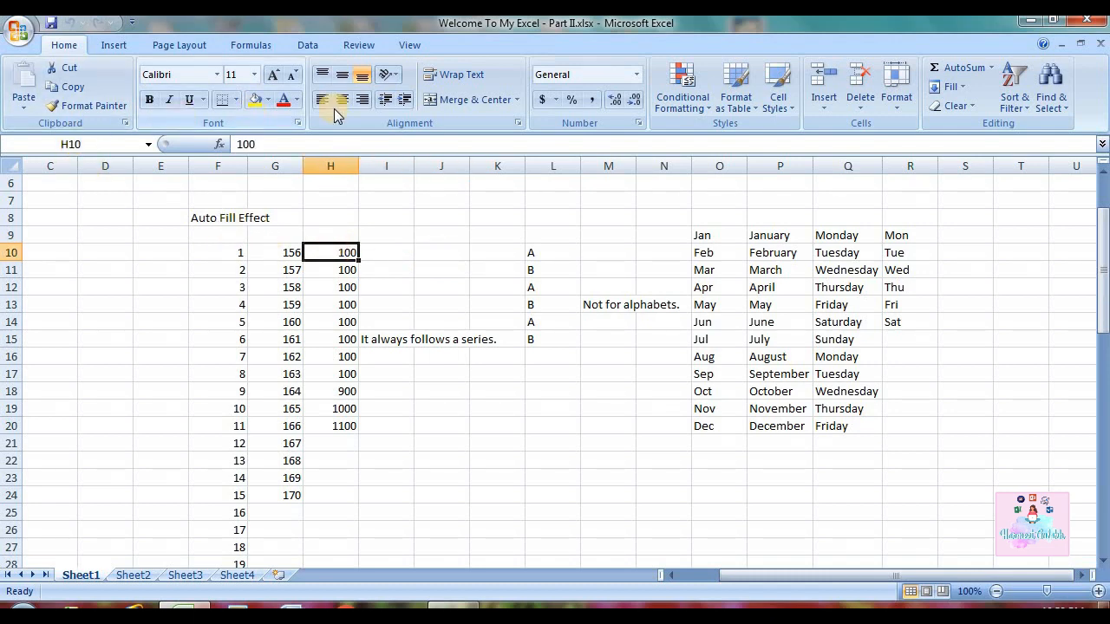
left_click(340, 270)
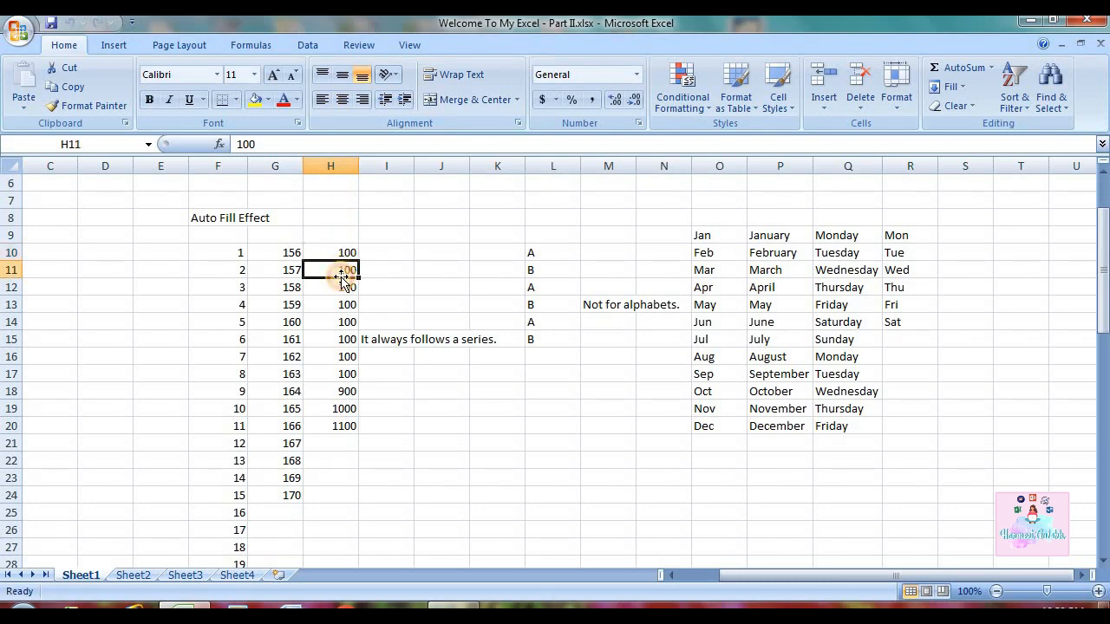
left_click(342, 288)
left_click(342, 305)
left_click(335, 243)
left_click(334, 253)
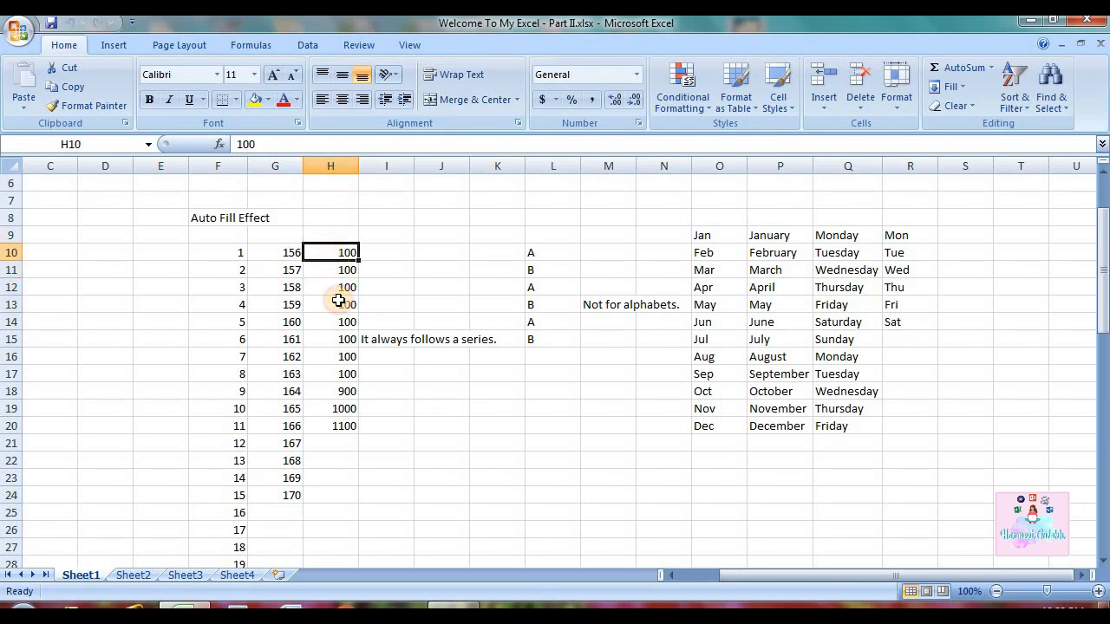
left_click(338, 301)
left_click(344, 344)
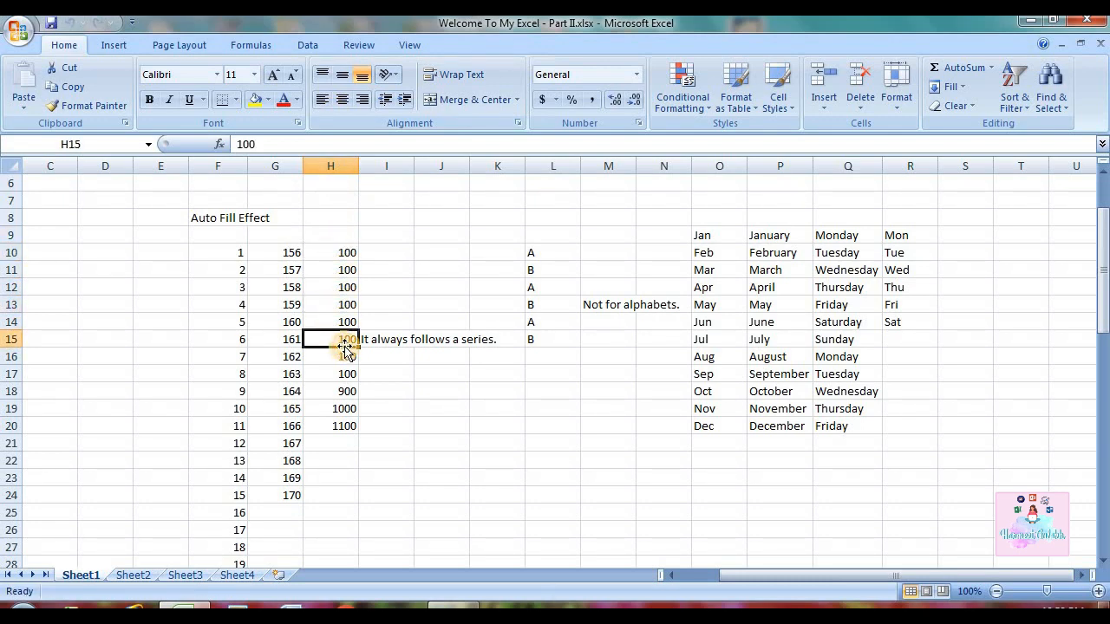
left_click(341, 309)
left_click(332, 260)
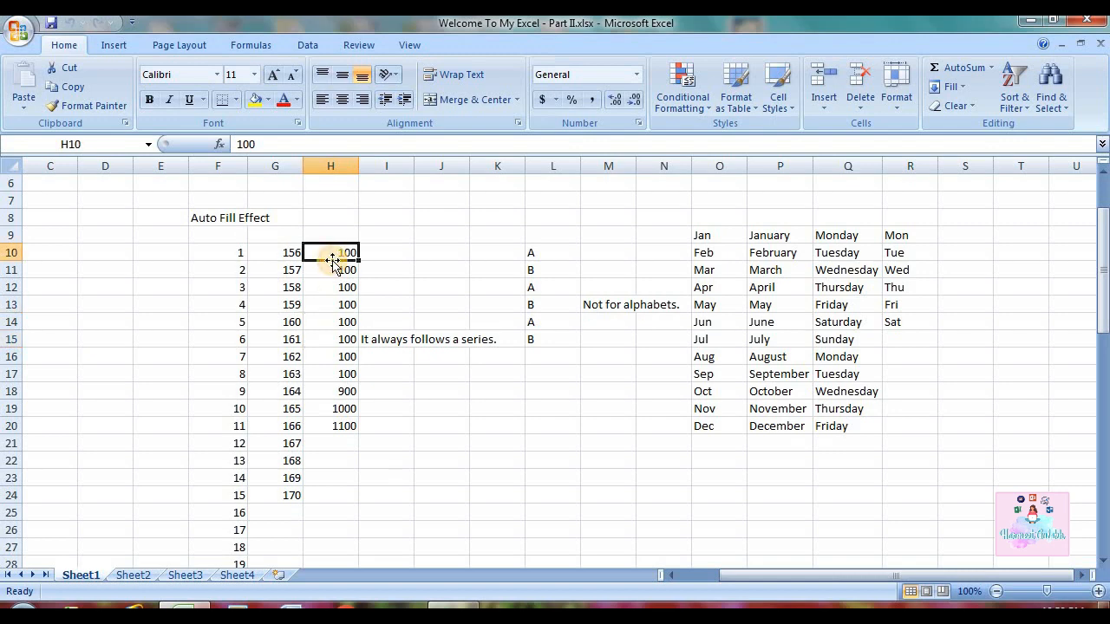
left_click(336, 289)
Cut the value from cell H10 and paste it into cell K7
left_click(331, 254)
left_click(70, 77)
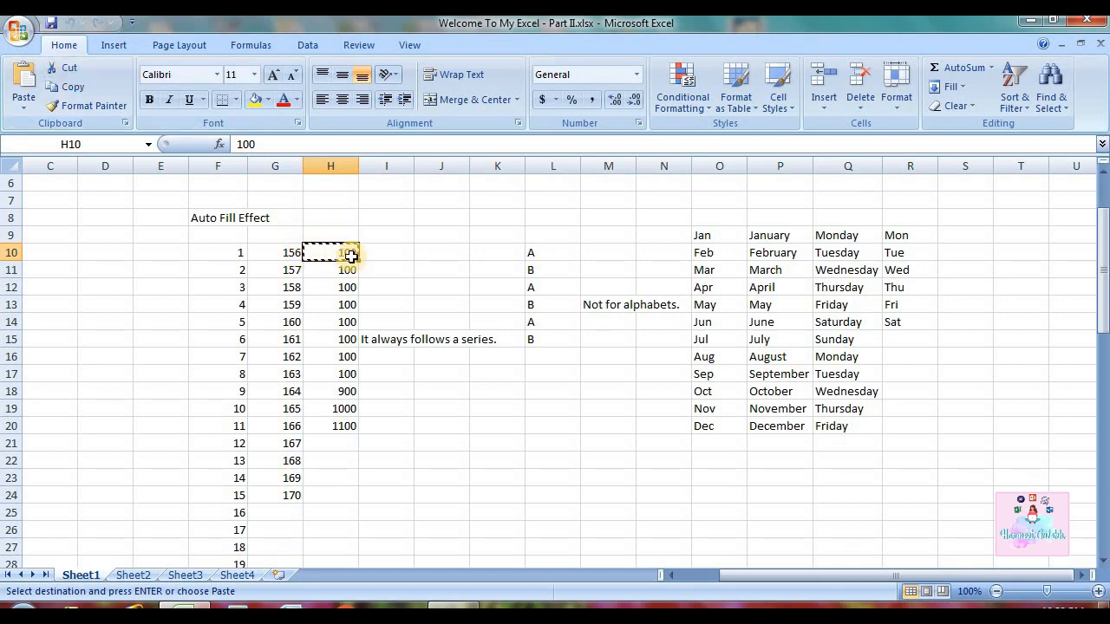
left_click(490, 204)
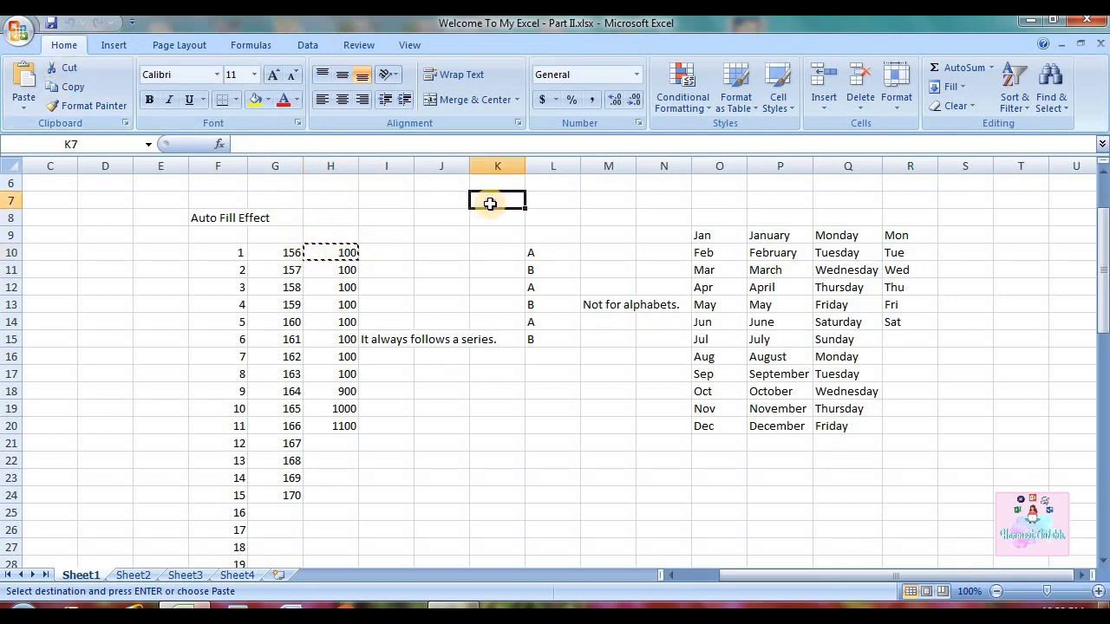
left_click(29, 89)
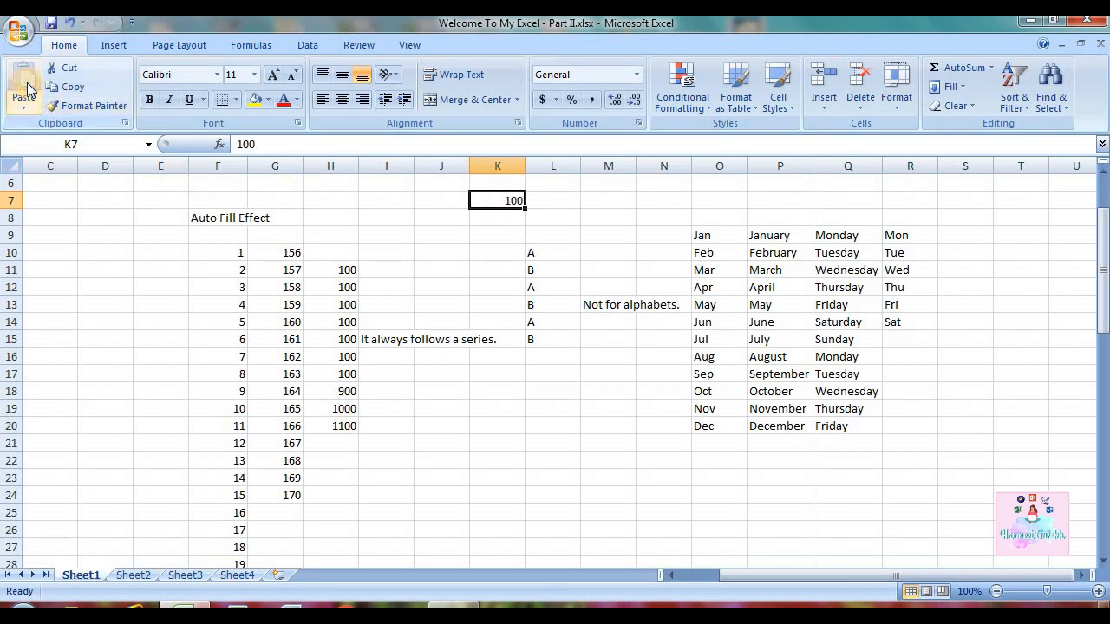
Cut the value from cell H11 and paste it into J9, and move the value of cell H12 to J22
left_click(337, 274)
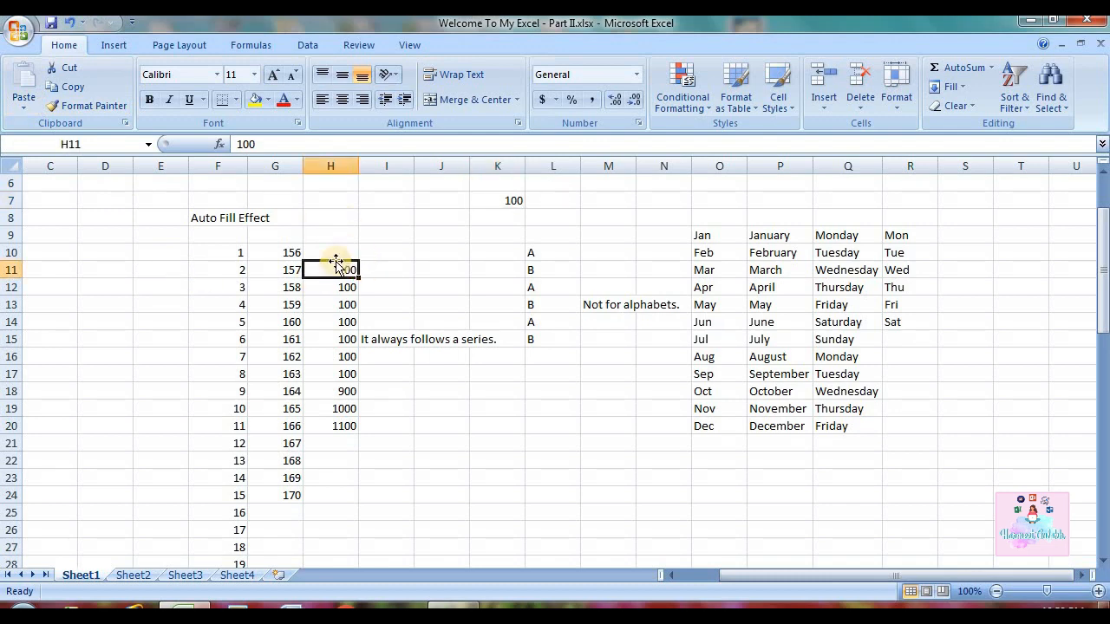
left_click(67, 77)
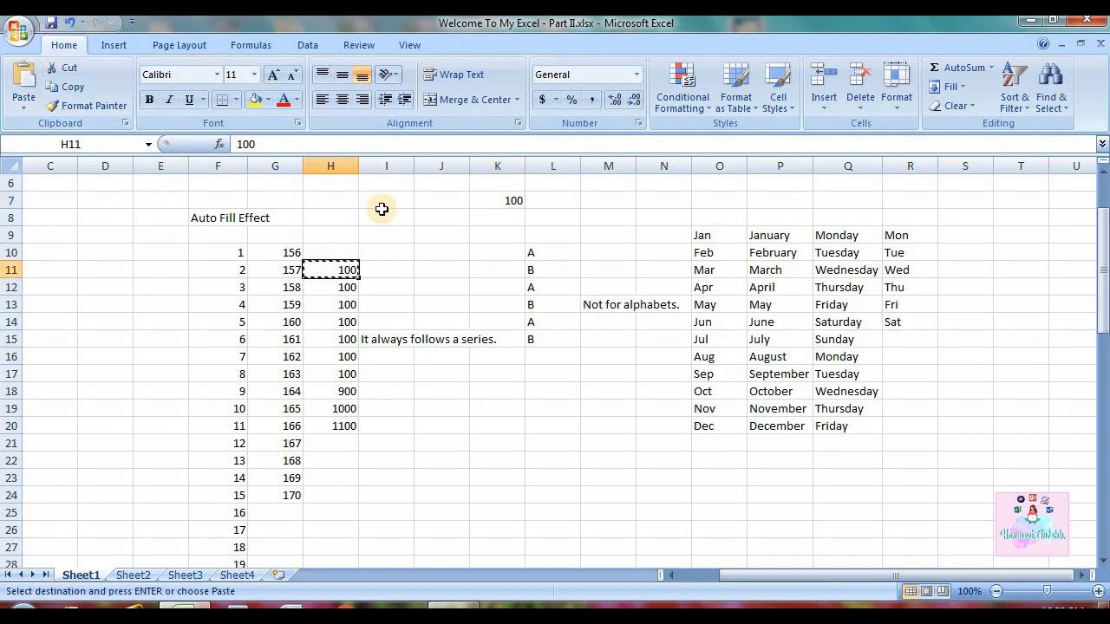
left_click(422, 236)
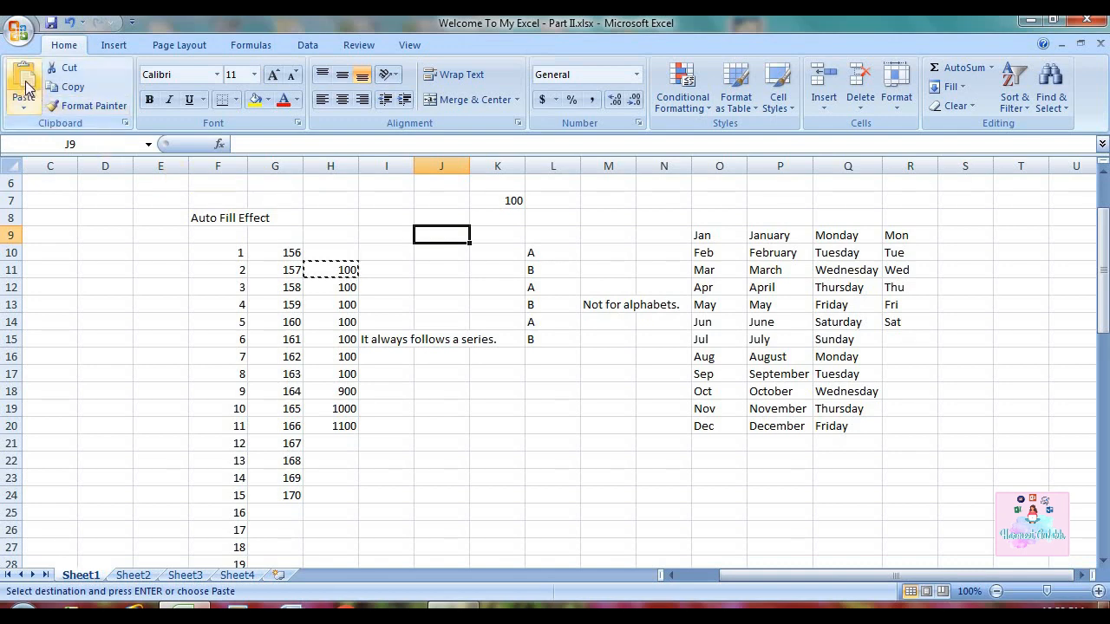
left_click(25, 87)
left_click(330, 289)
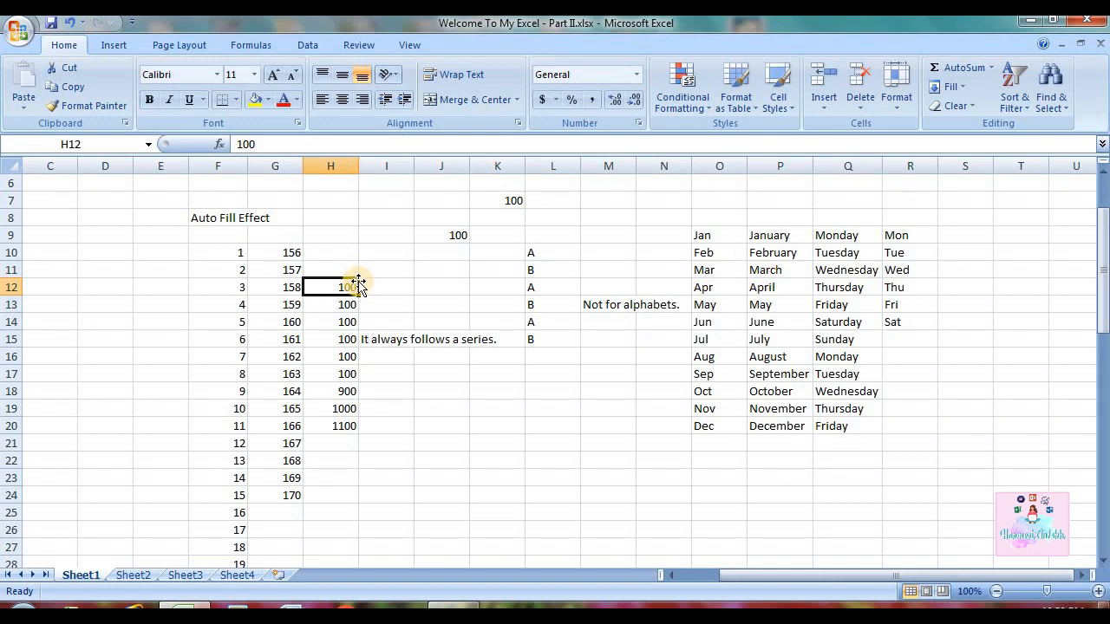
left_click_drag(358, 282, 462, 456)
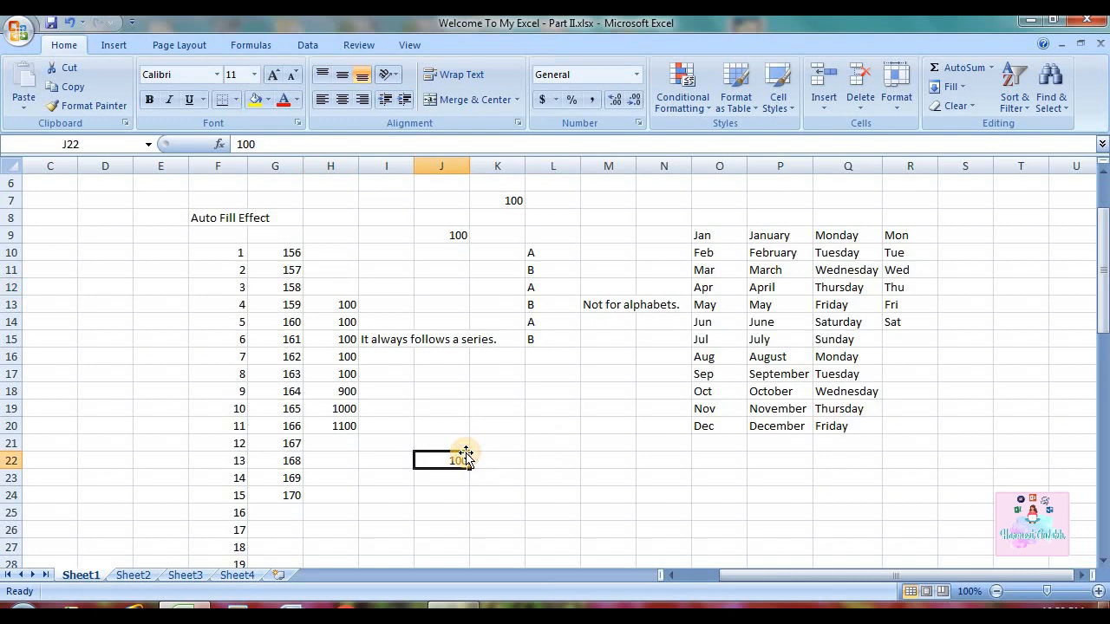
Cut the value from cell H13 and paste it into cell N24
left_click(337, 302)
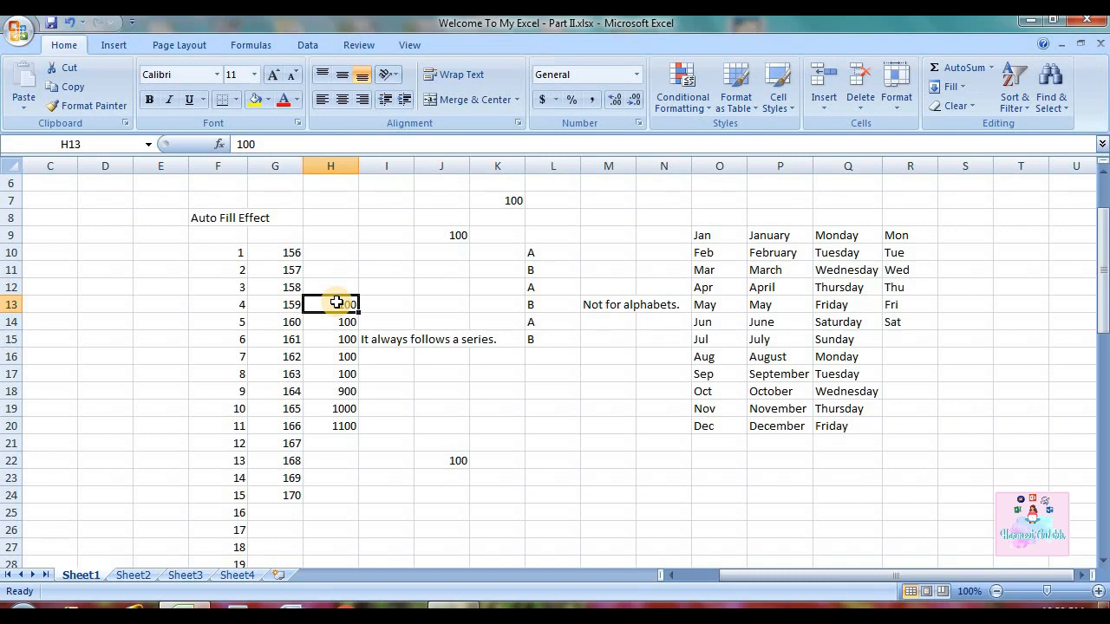
key("ctrl+c")
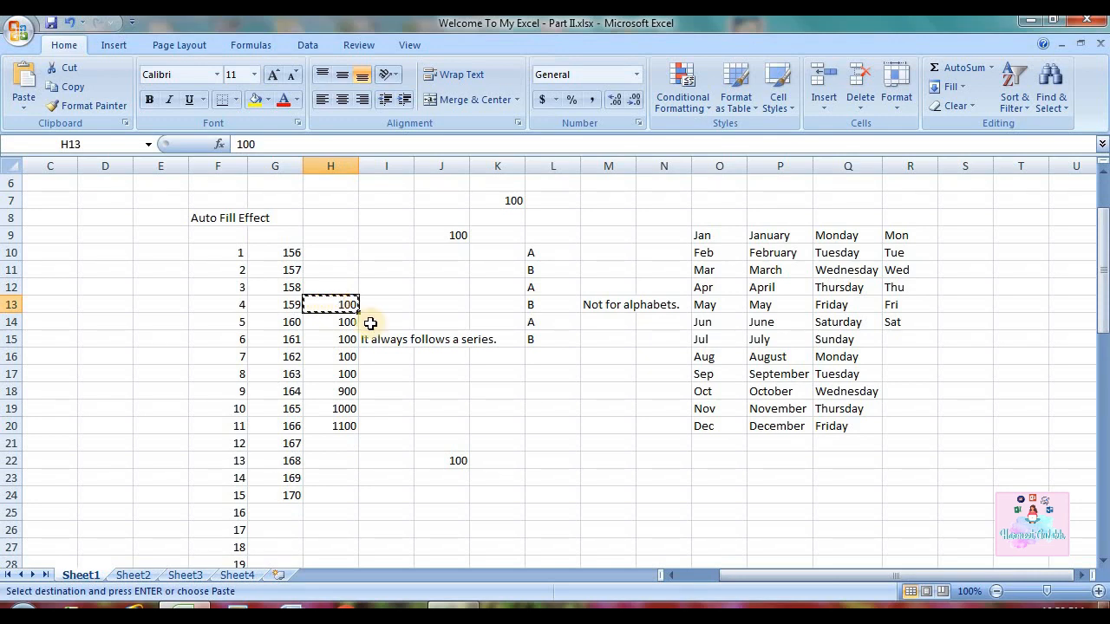
left_click(640, 492)
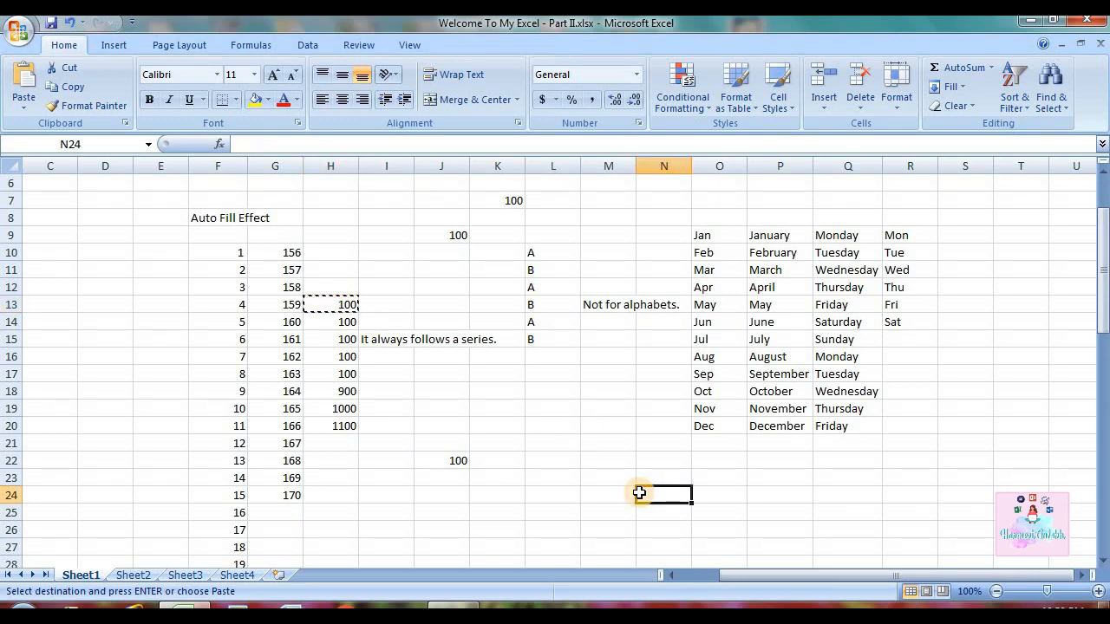
key("Return")
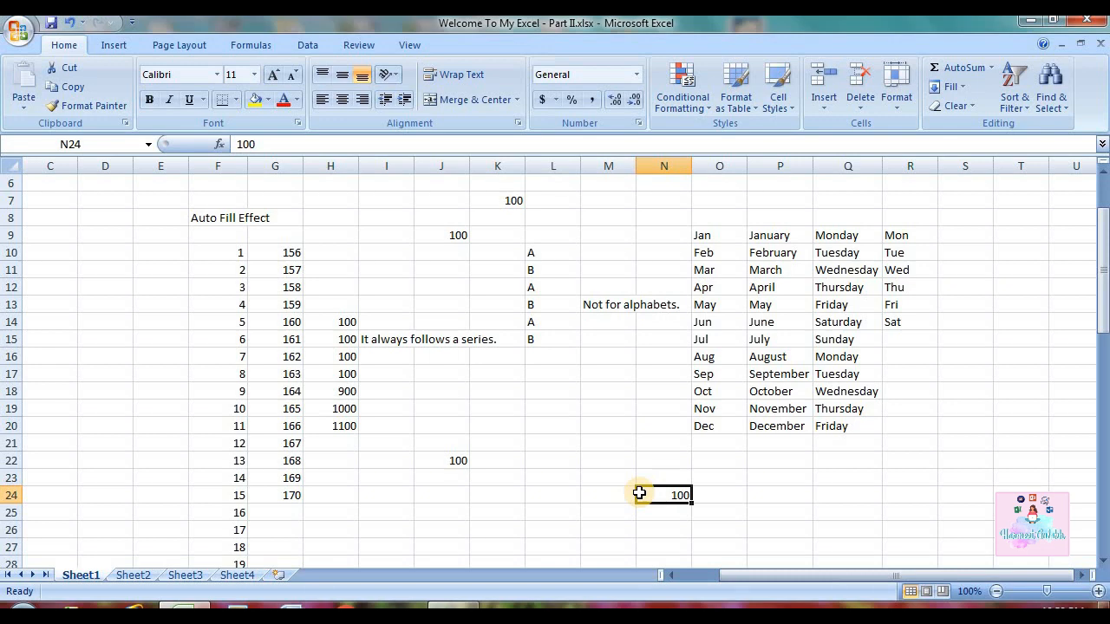
Copy the value of cell H14 and paste it into cell K18, keeping the original
left_click(342, 356)
left_click(337, 338)
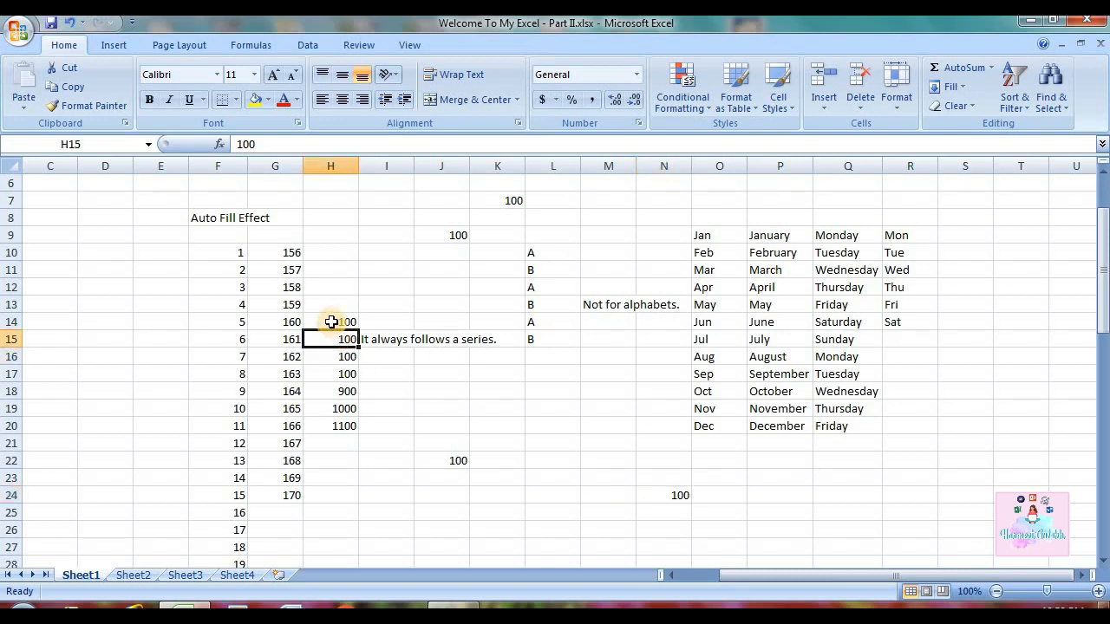
left_click(331, 322)
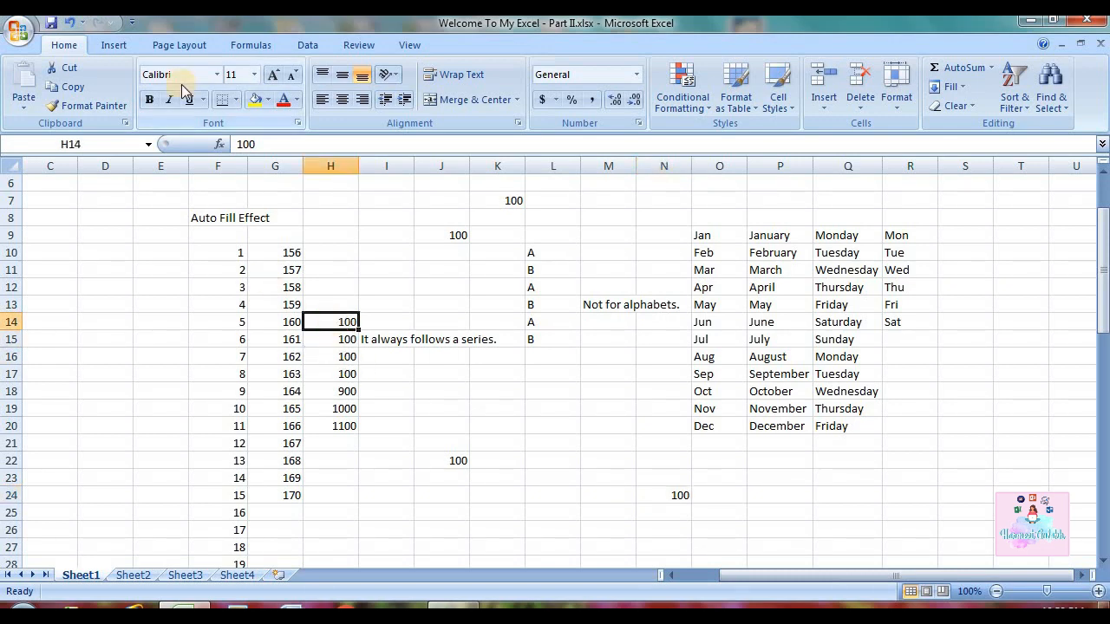
left_click(73, 86)
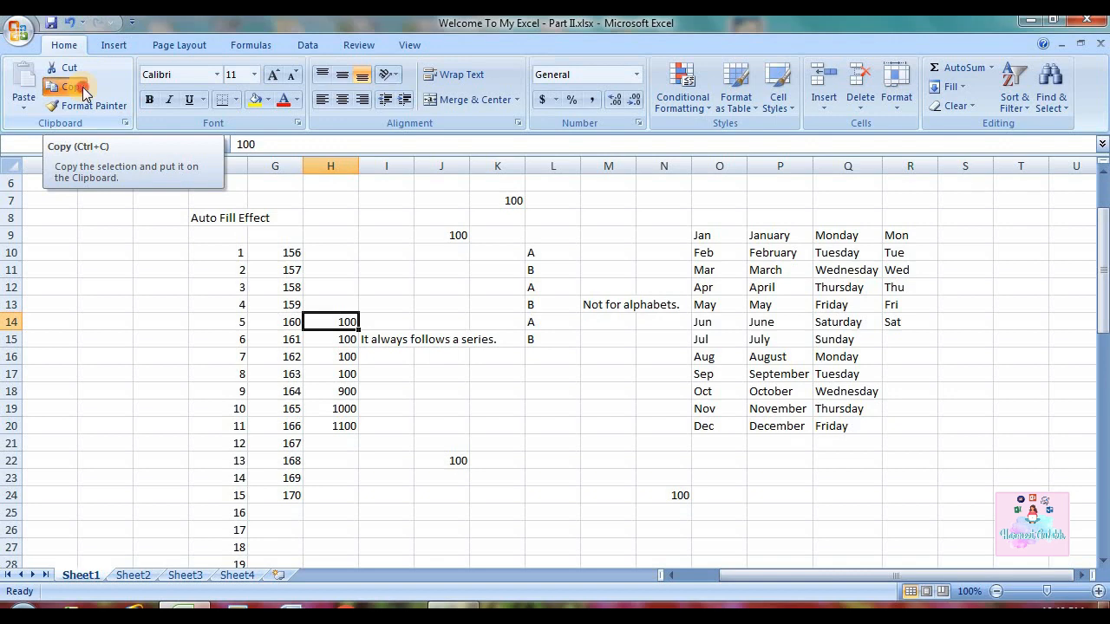
left_click(496, 397)
key("ctrl+v")
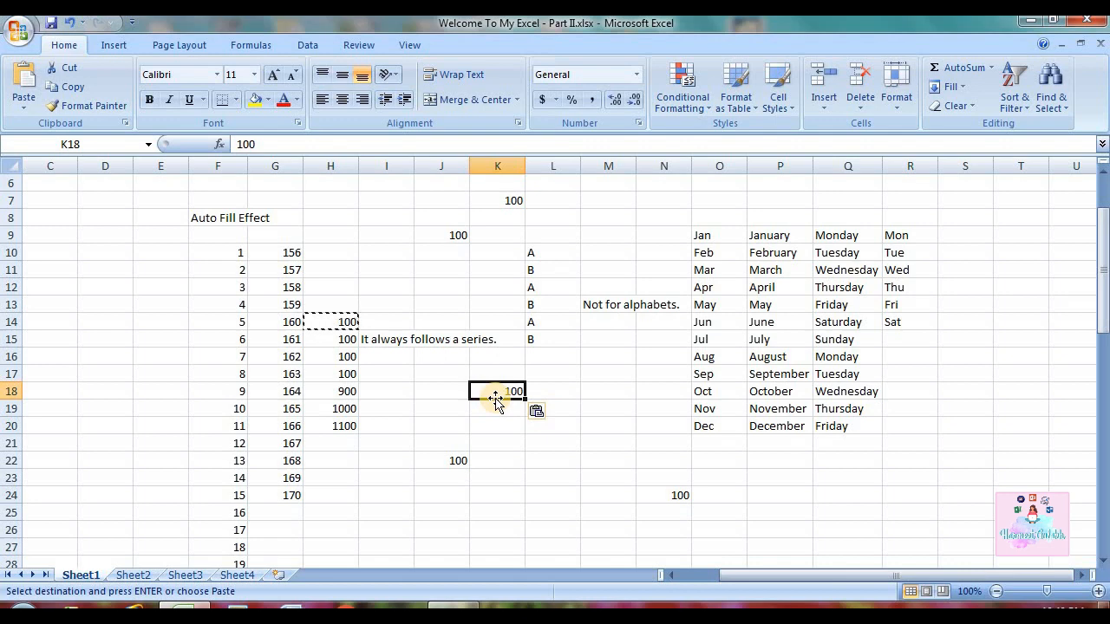
Copy the value of cell G18 into cell I23 and clear the copy marquee
left_click(489, 477)
left_click(298, 401)
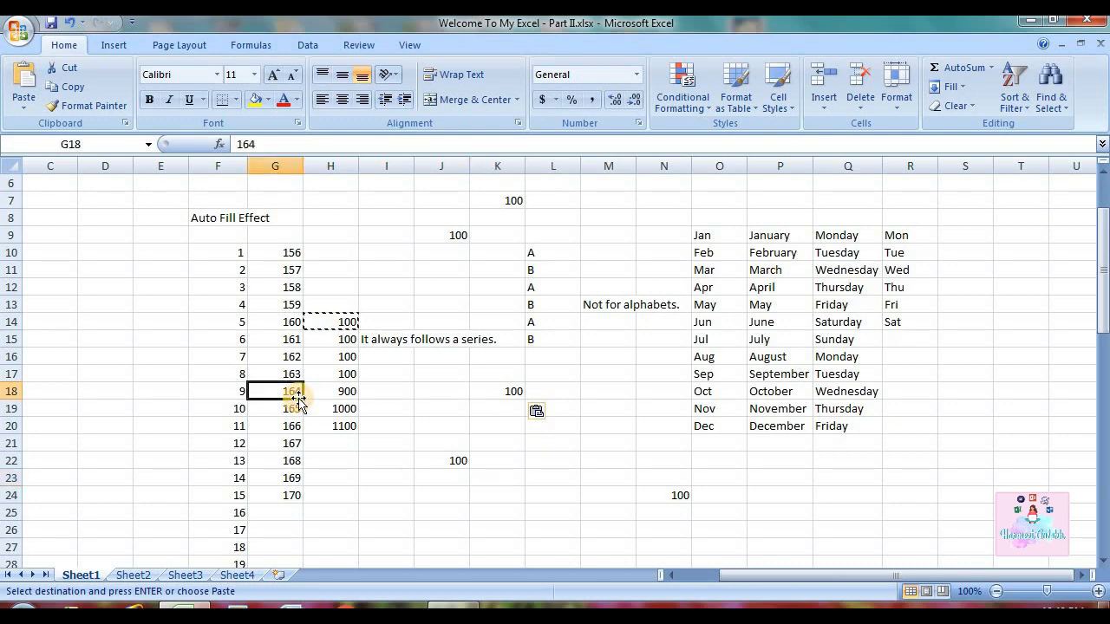
key("ctrl+c")
left_click(391, 473)
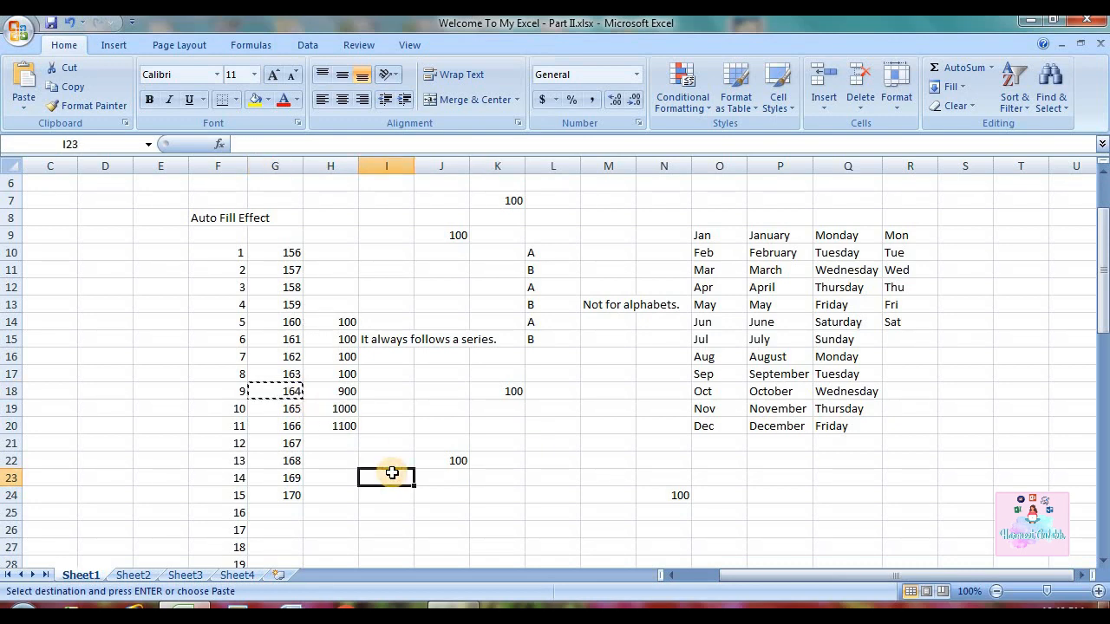
key("ctrl+v")
key("Escape")
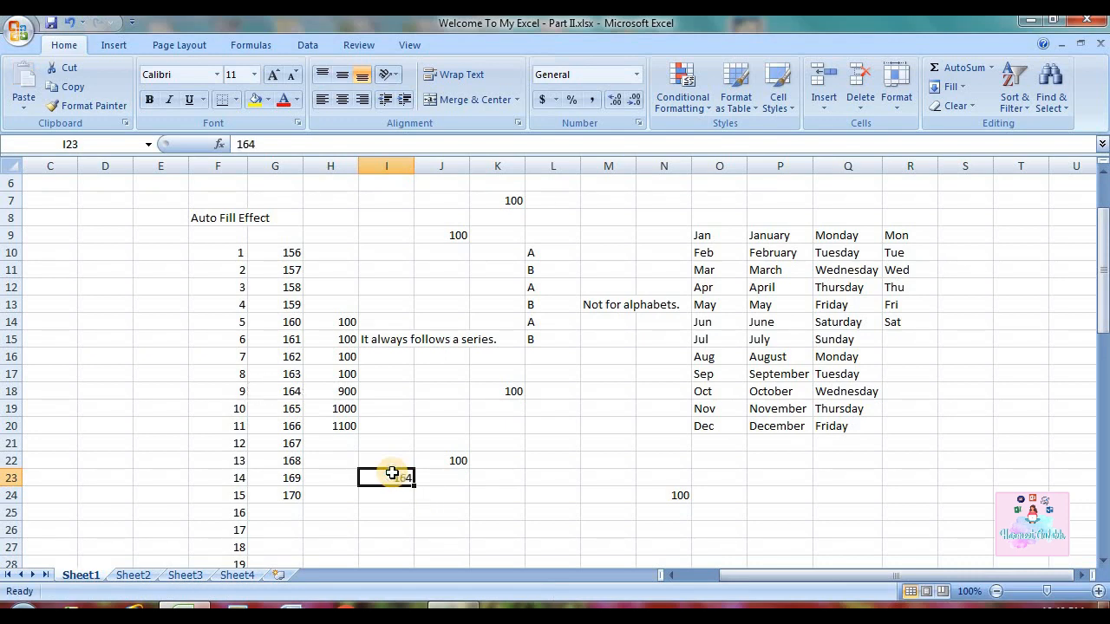
left_click(322, 254)
left_click(270, 267)
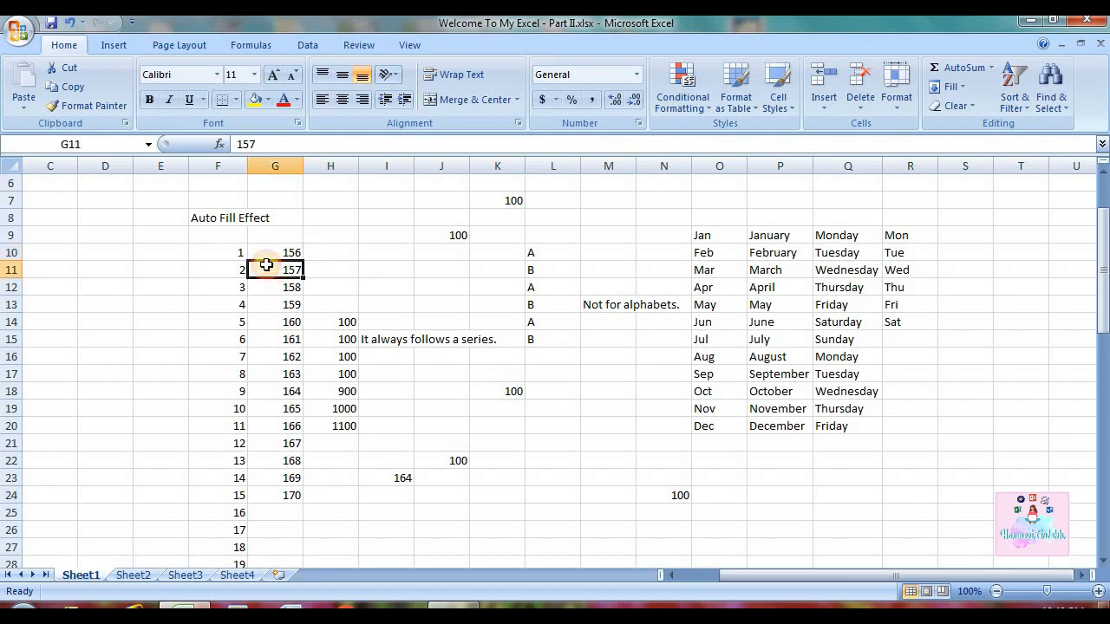
left_click(262, 256)
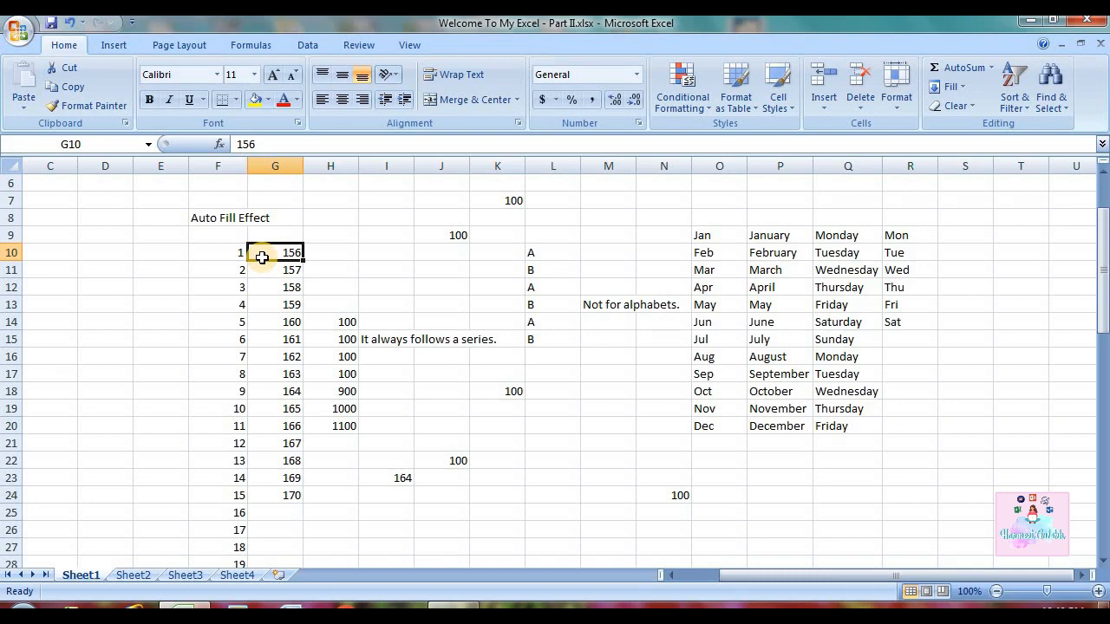
left_click(268, 268)
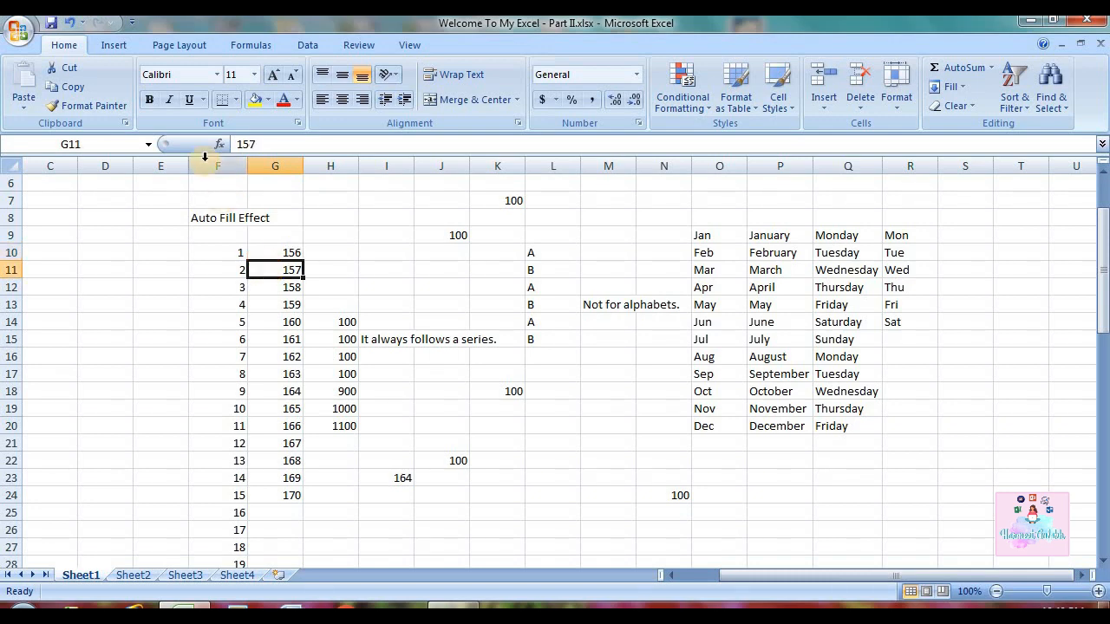
left_click(120, 106)
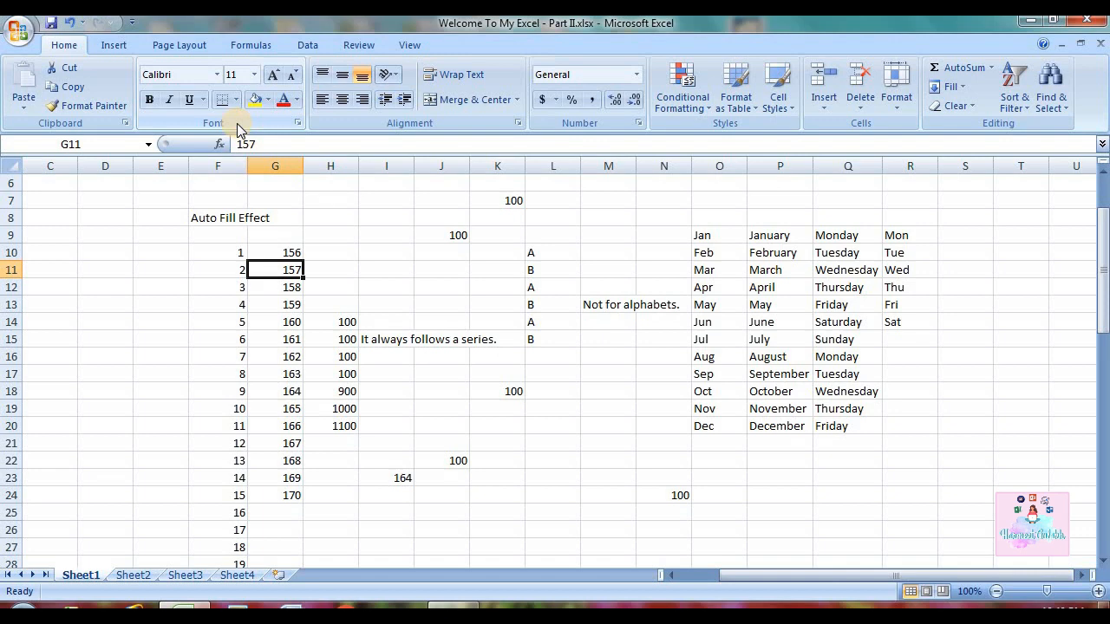
left_click(482, 303)
left_click(593, 303)
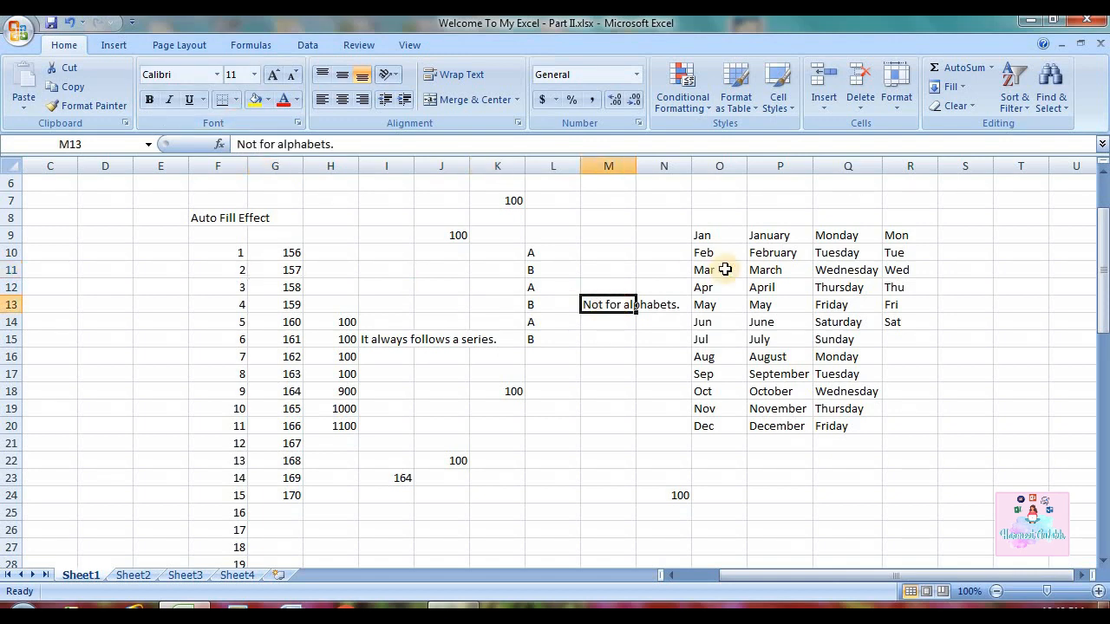
left_click_drag(719, 246, 806, 357)
left_click(806, 358)
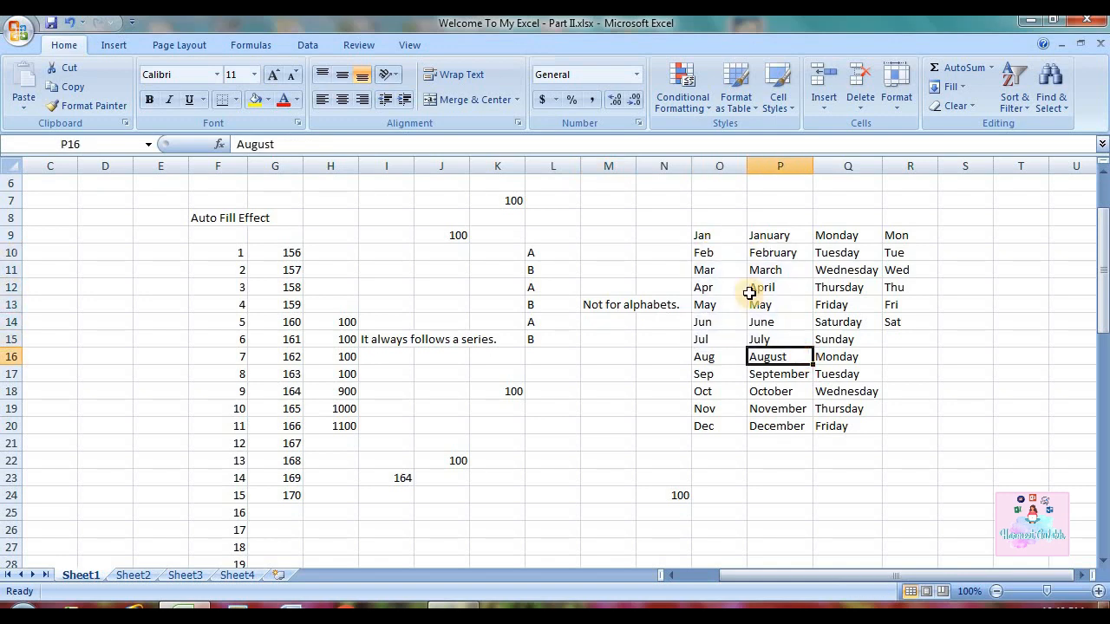
left_click_drag(704, 236, 736, 421)
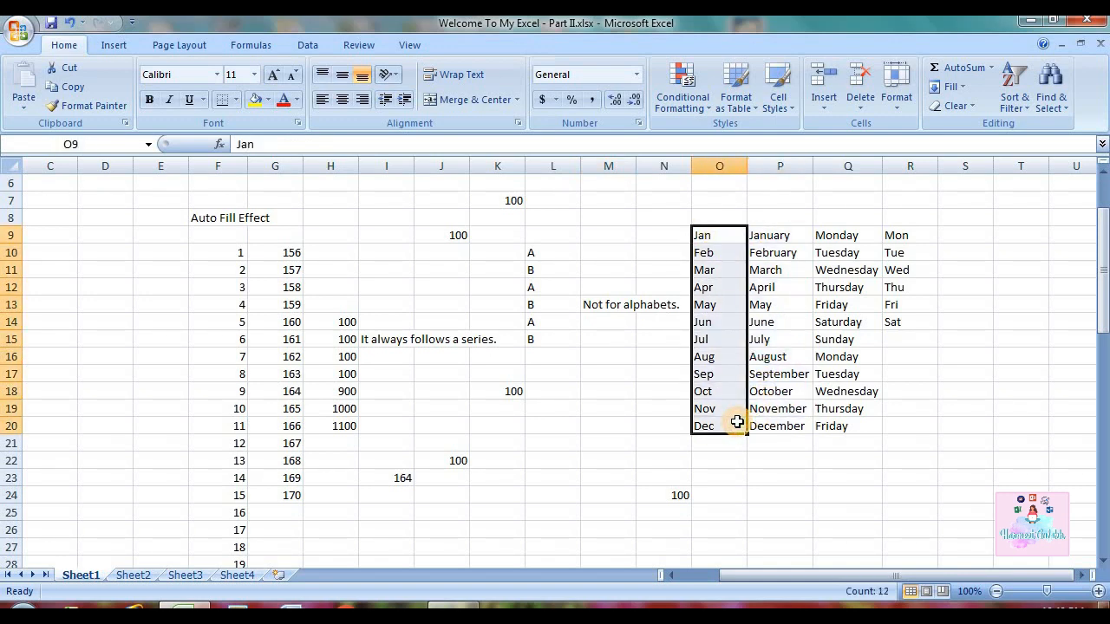
left_click(711, 319)
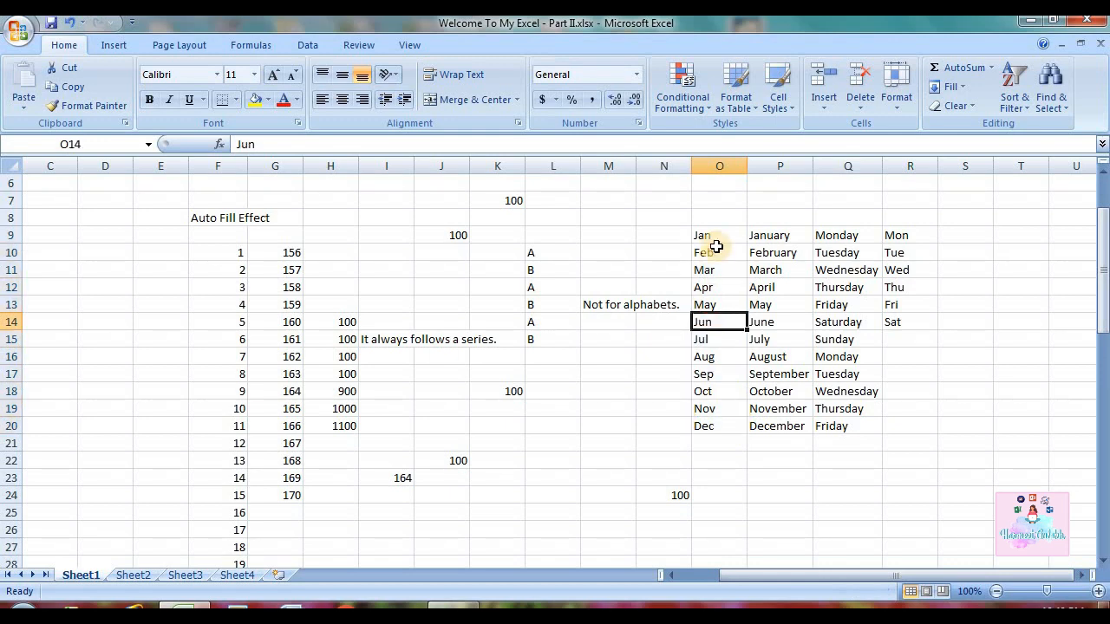
left_click_drag(714, 233, 845, 368)
left_click(845, 368)
left_click(742, 288)
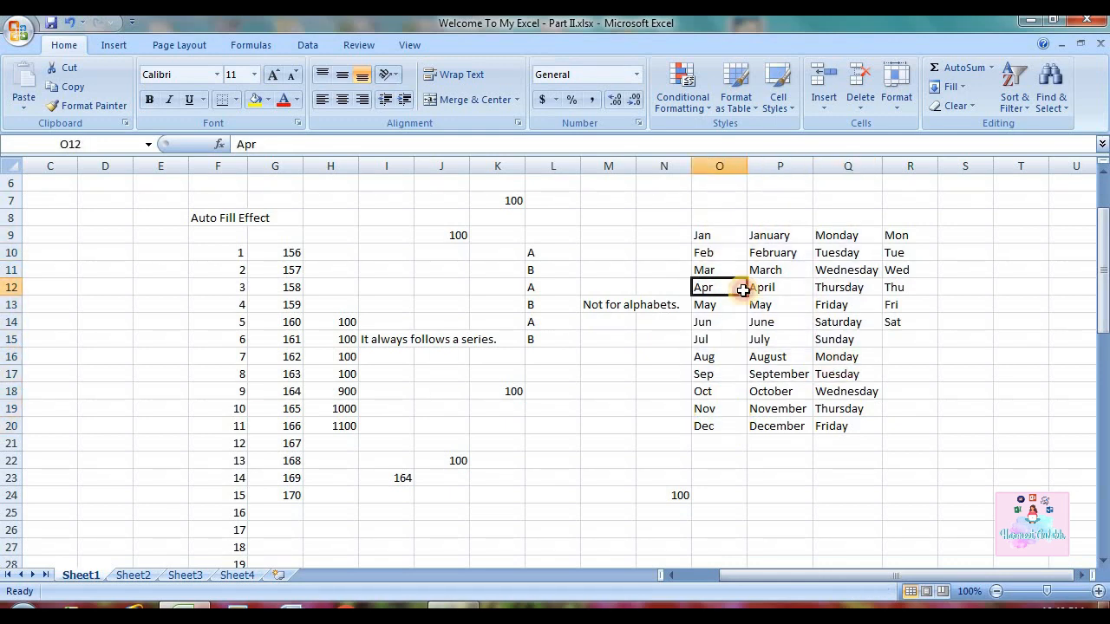
Change the font of the abbreviated month names in O9:O20 to Arial Black
left_click_drag(723, 237, 734, 431)
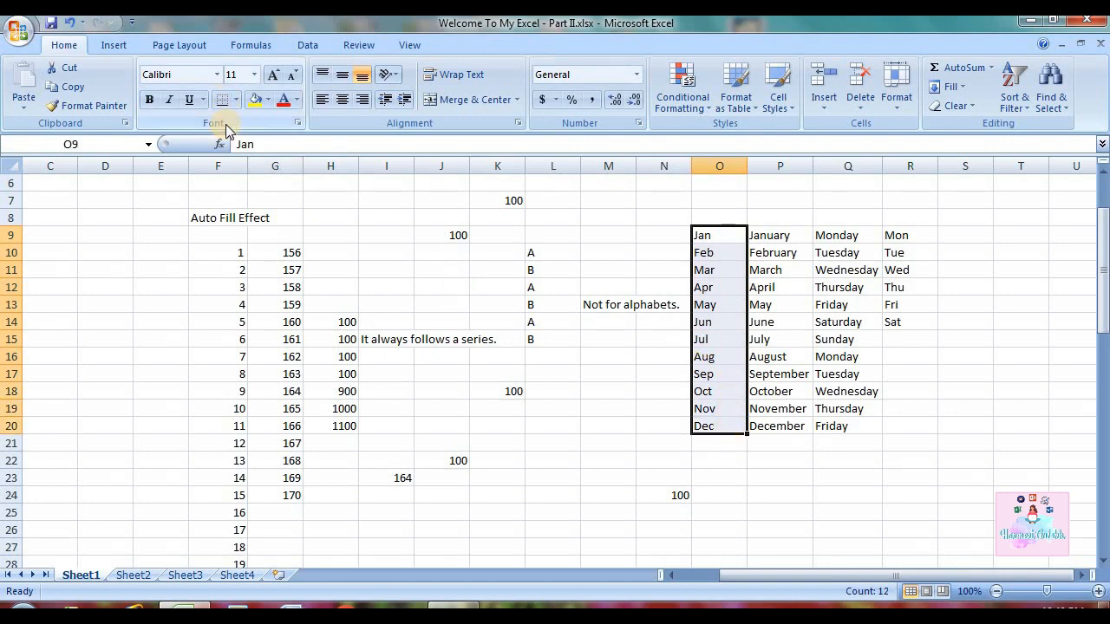
left_click(218, 77)
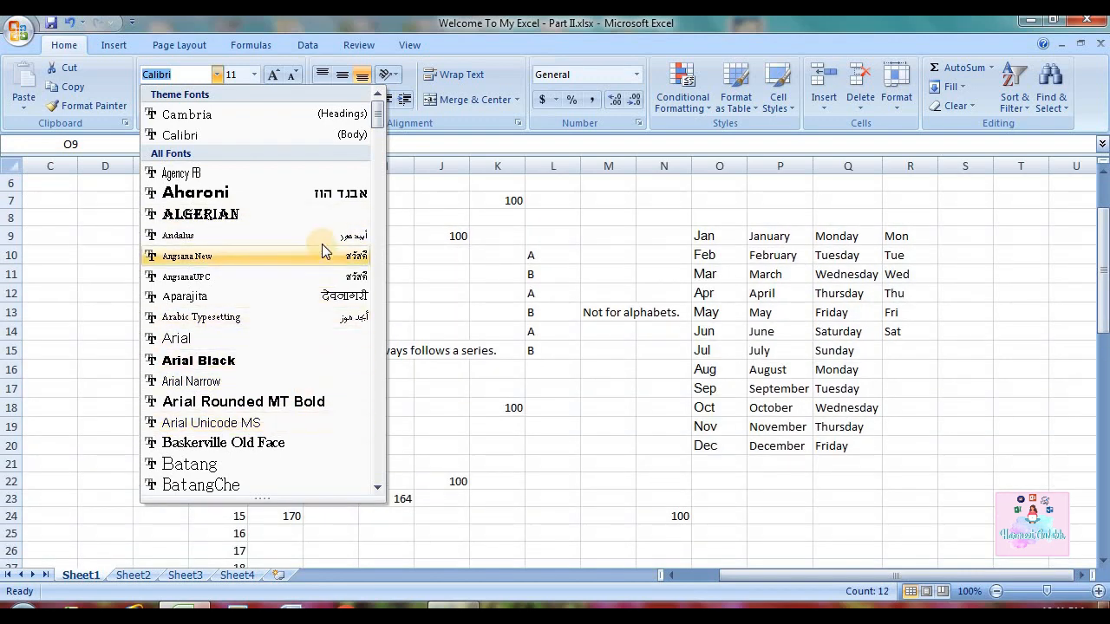
scroll(373, 133, "down", 7)
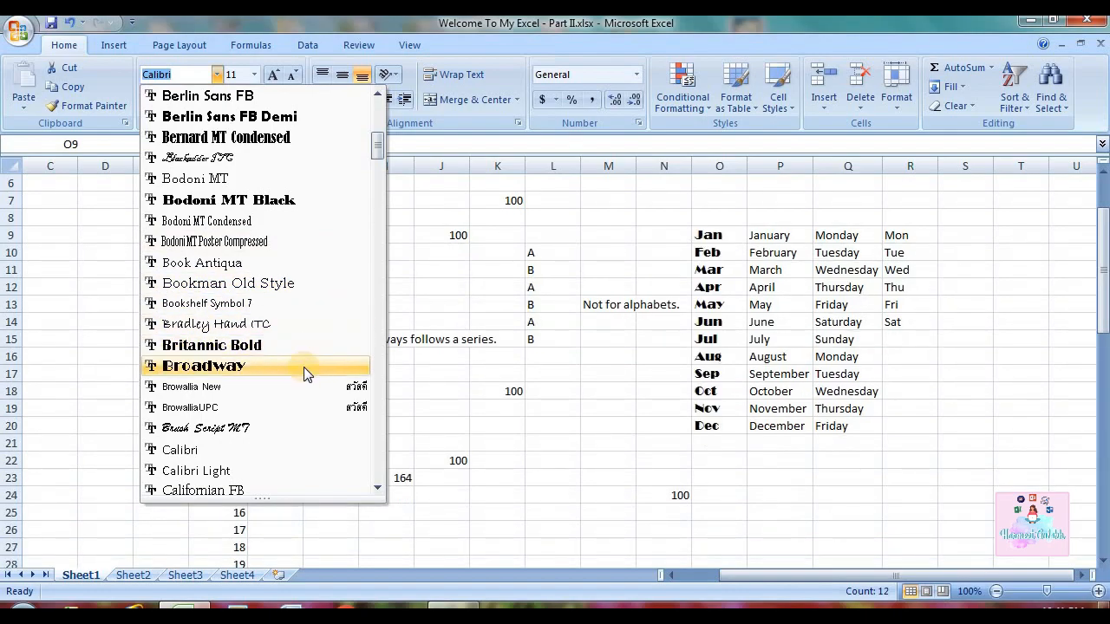
mouse_move(377, 153)
left_mouse_down()
mouse_move(376, 422)
mouse_move(368, 157)
left_mouse_up()
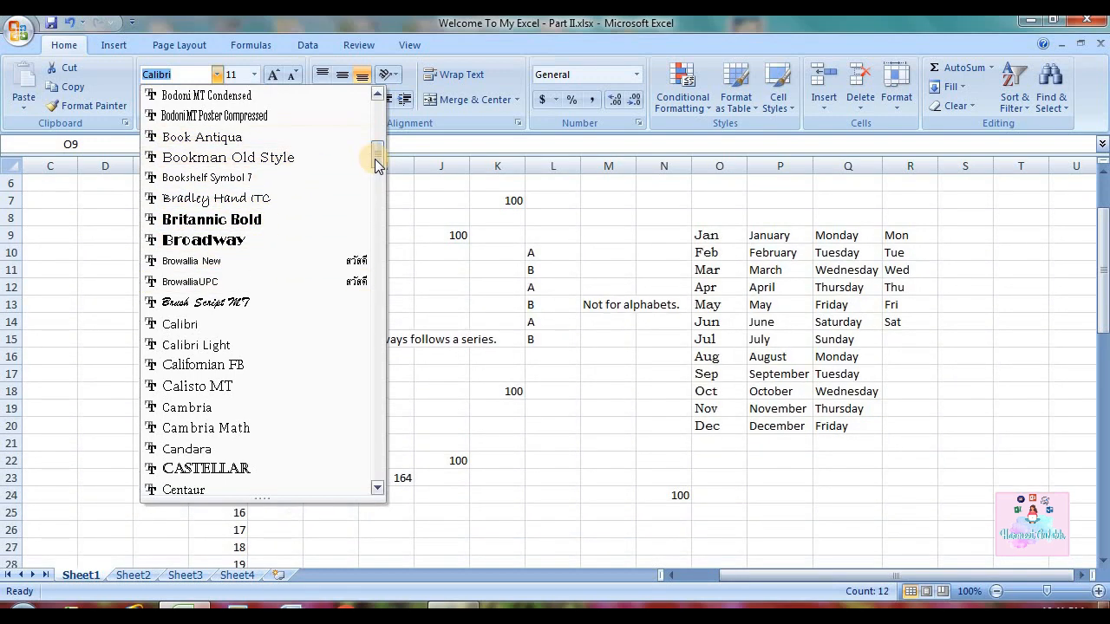
left_click_drag(375, 164, 373, 134)
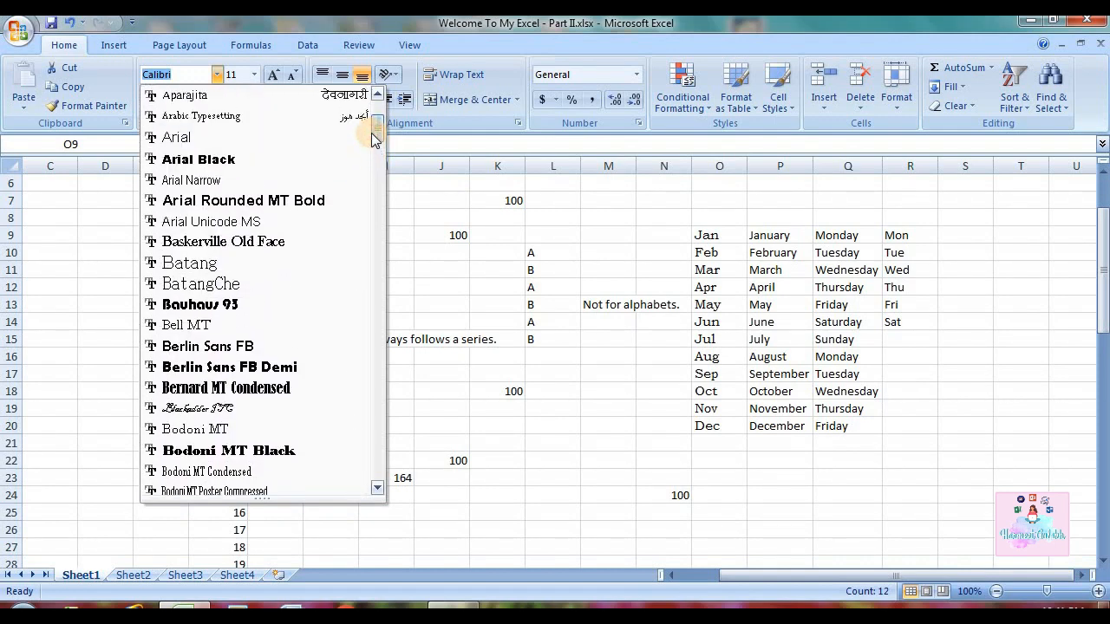
left_click(237, 160)
left_click(768, 323)
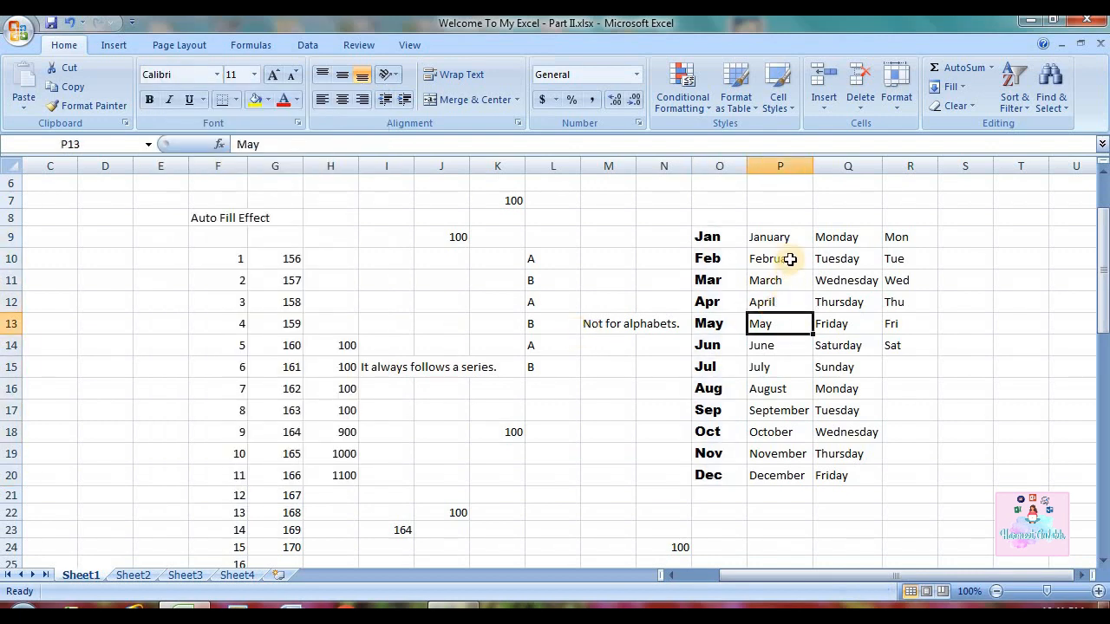
Change the font of the full month names in P9:P20 to Andalus
left_click_drag(780, 240, 798, 478)
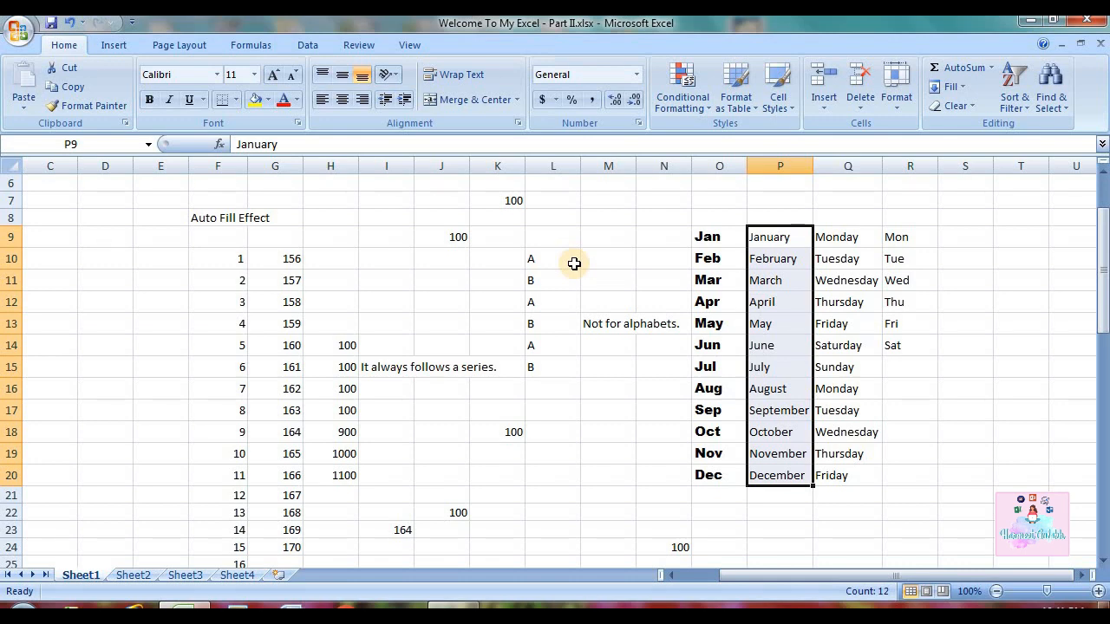
left_click(216, 75)
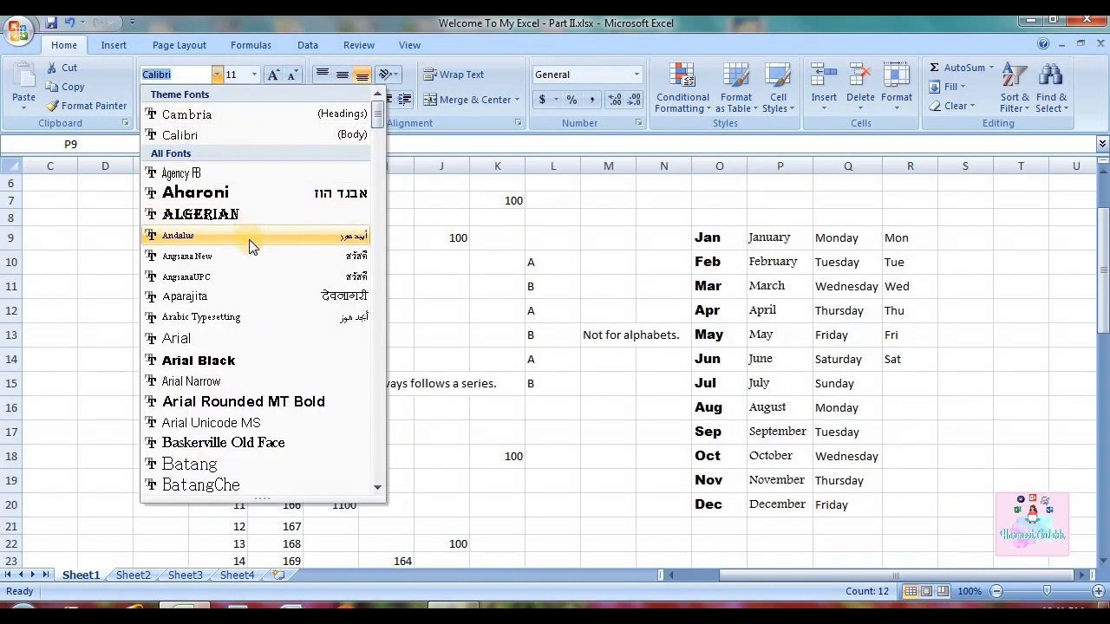
left_click(247, 232)
Set the font size of the full month names in P9:P20 to 98
left_click(253, 75)
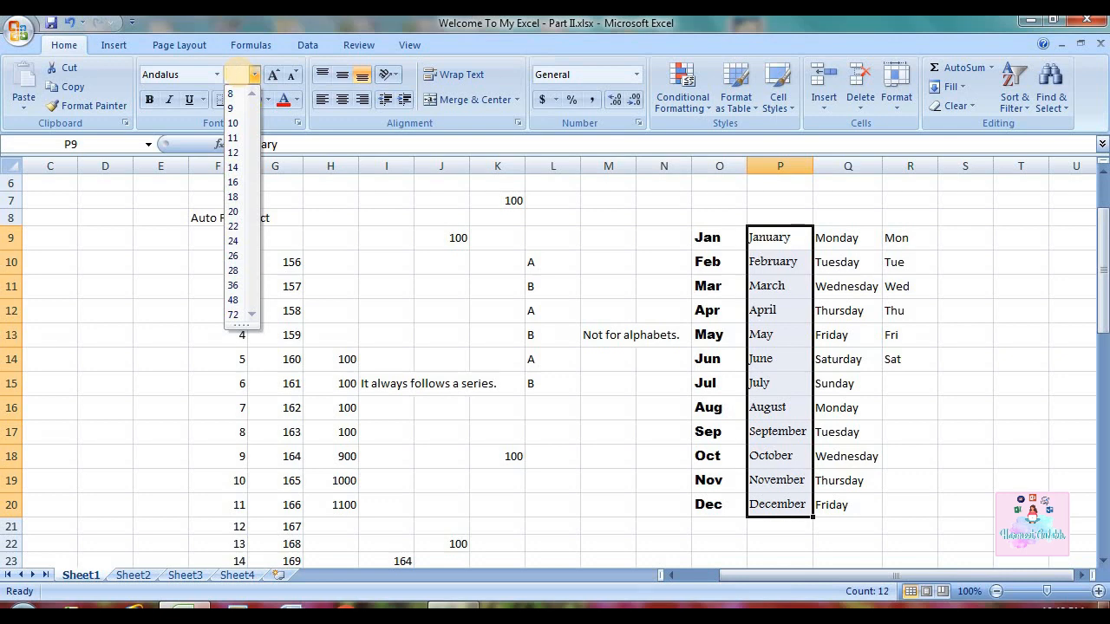
type("8")
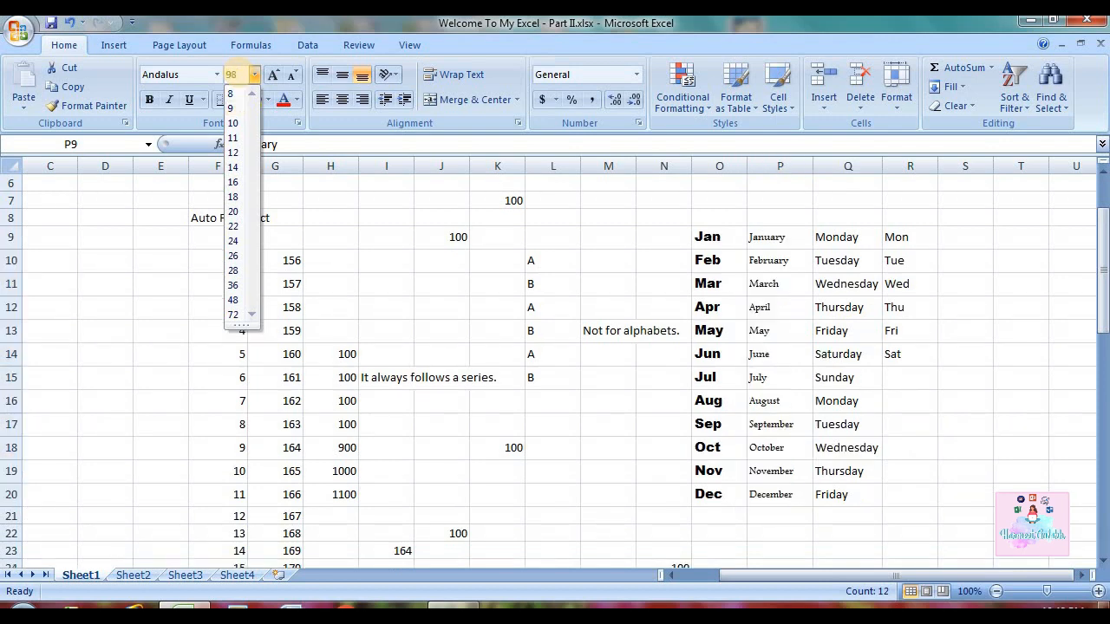
key("Return")
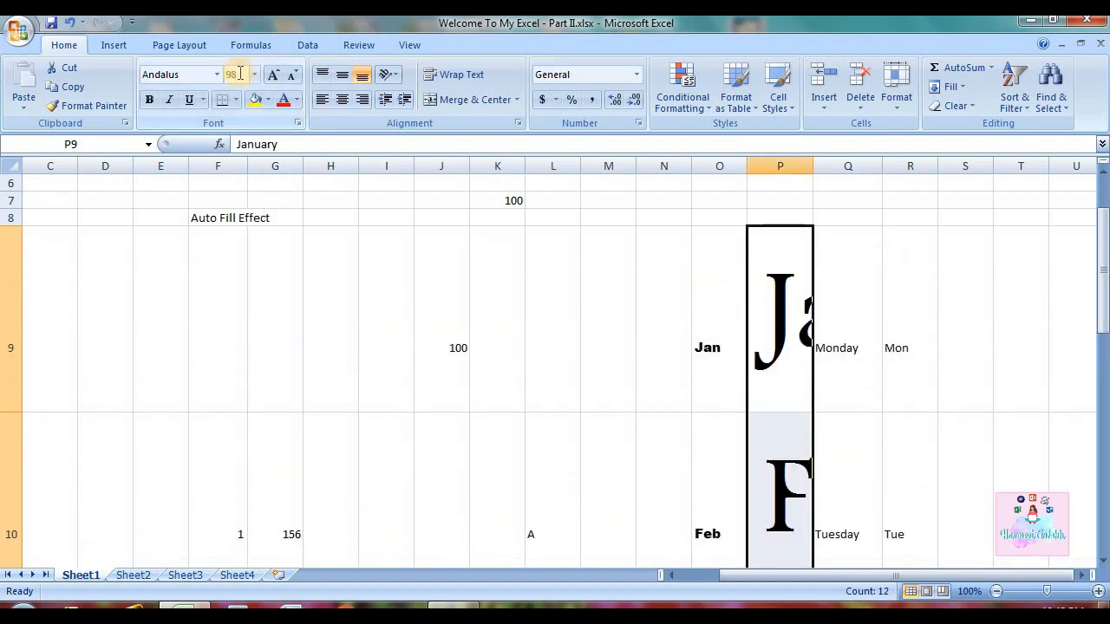
Set the font size of the full month names in P9:P20 to 10
left_click(240, 74)
type("10")
key("Return")
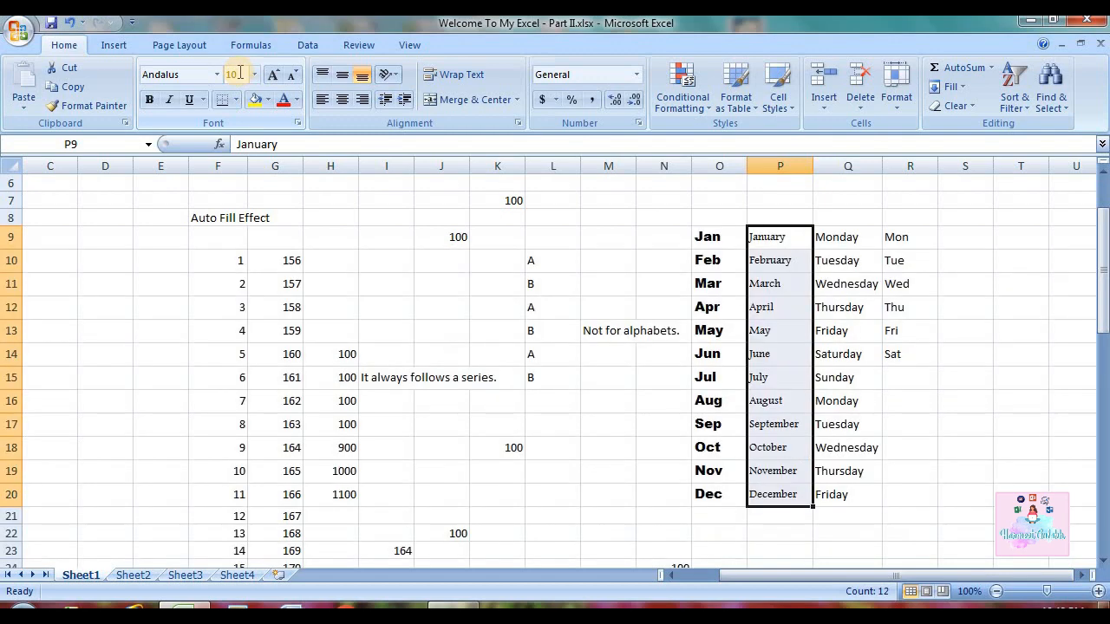
left_click(735, 236)
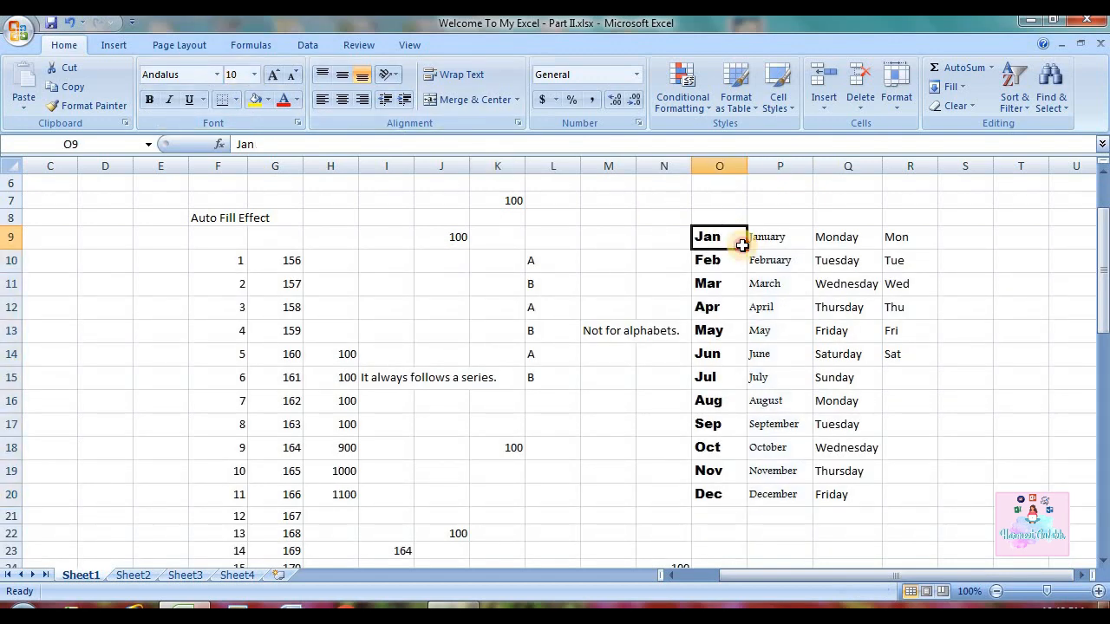
Enlarge the font of January in cell P9 to size 22 with repeated Grow Font increments
left_click(775, 240)
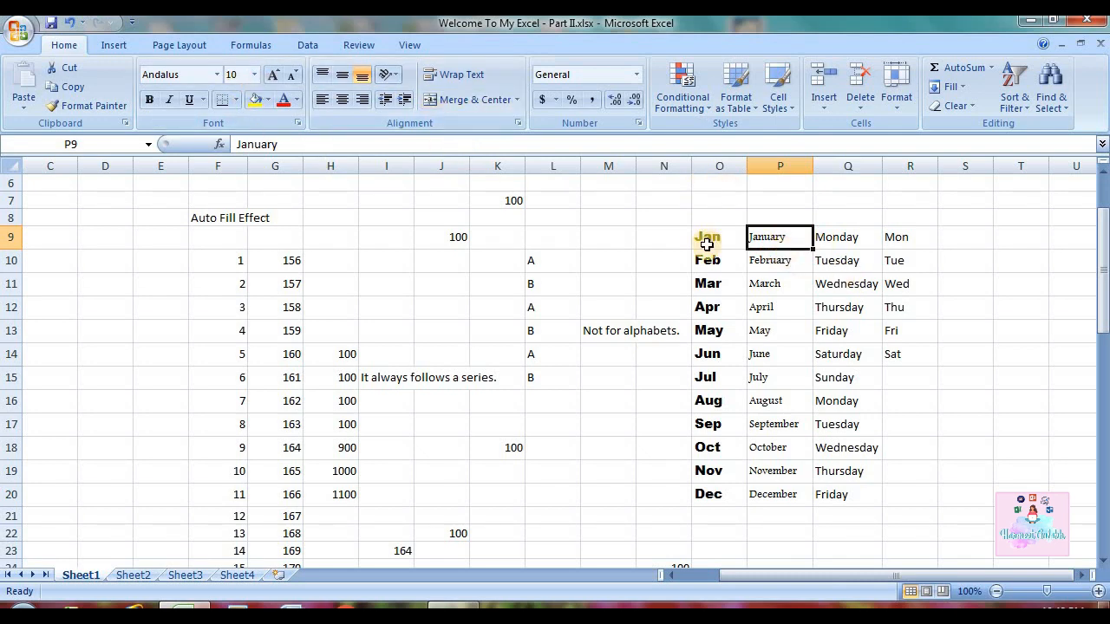
left_click(273, 75)
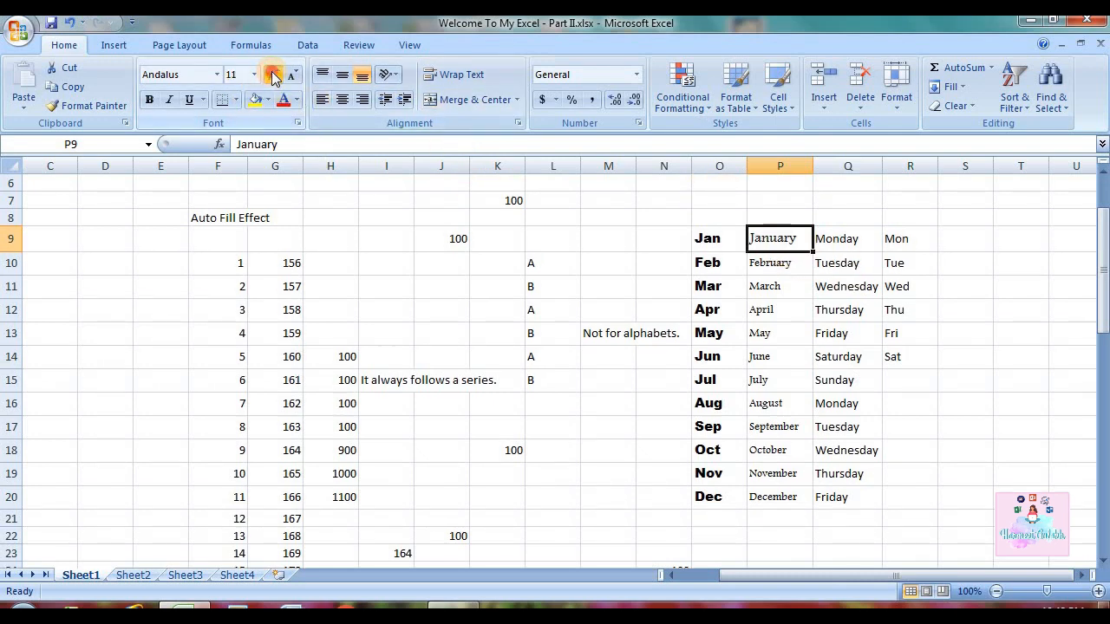
left_click(273, 75)
left_click(273, 76)
left_click(273, 75)
left_click(273, 75)
left_click(273, 75)
left_click(273, 75)
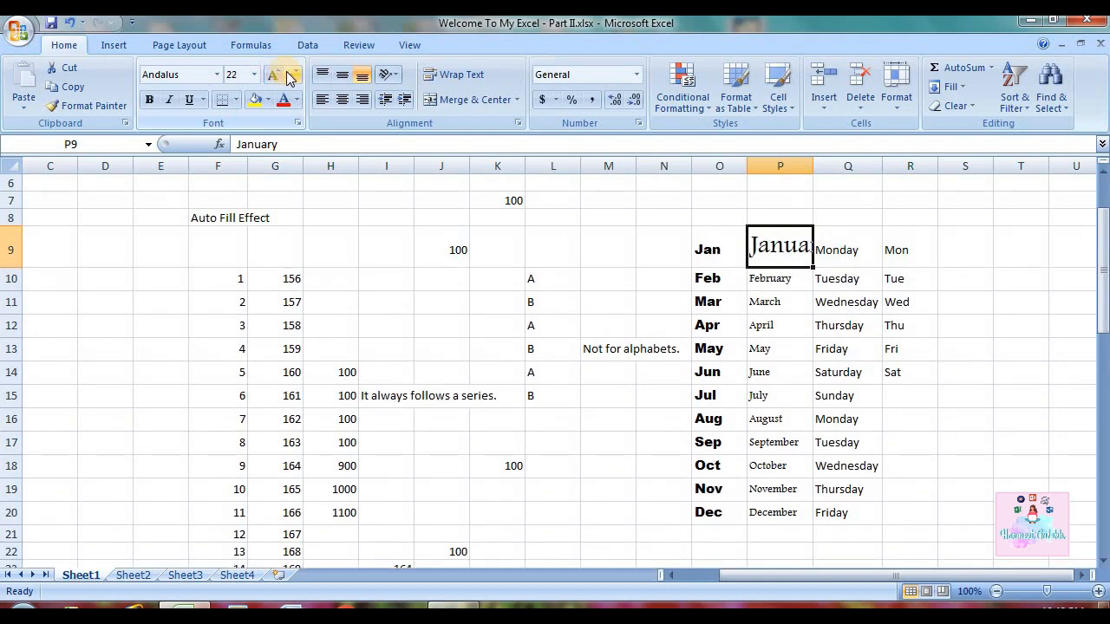
Shrink the font of January in cell P9 by six Shrink Font increments
left_click(293, 75)
left_click(293, 75)
left_click(294, 76)
left_click(293, 76)
left_click(293, 75)
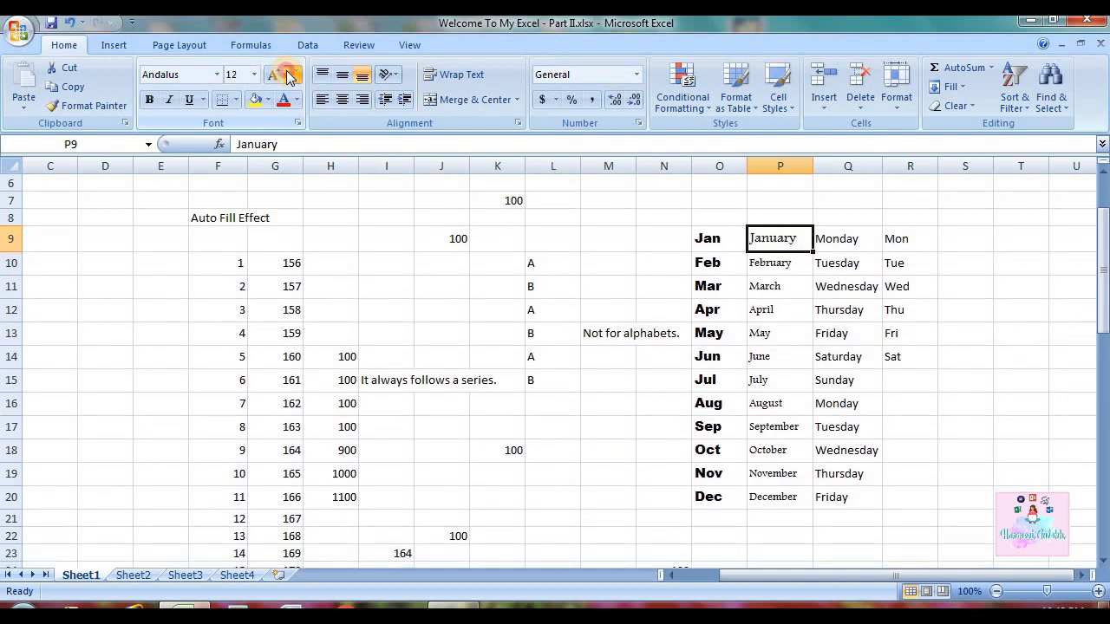
left_click(290, 77)
Enlarge the font of January in cell P9 again by nine Grow Font increments
left_click(273, 75)
left_click(273, 74)
left_click(273, 74)
left_click(273, 75)
left_click(274, 73)
left_click(274, 73)
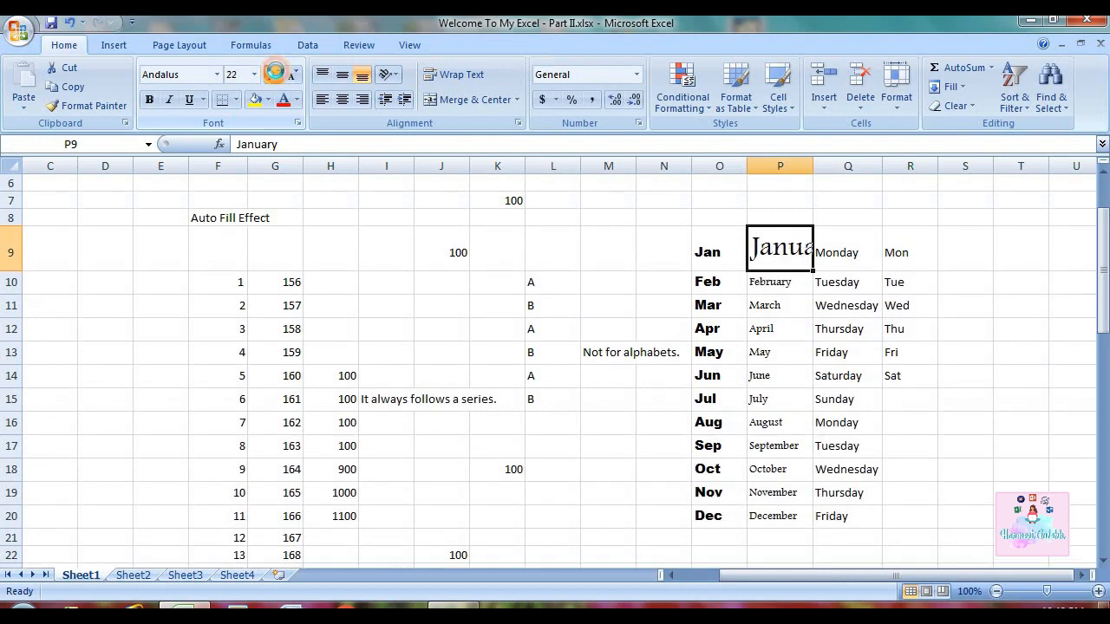
left_click(274, 74)
left_click(274, 74)
left_click(274, 74)
Reduce the font size of January in cell P9 to 12 with Shrink Font and make the text bold
left_click(292, 75)
left_click(292, 75)
left_click(292, 76)
left_click(292, 75)
left_click(293, 75)
left_click(293, 76)
left_click(292, 75)
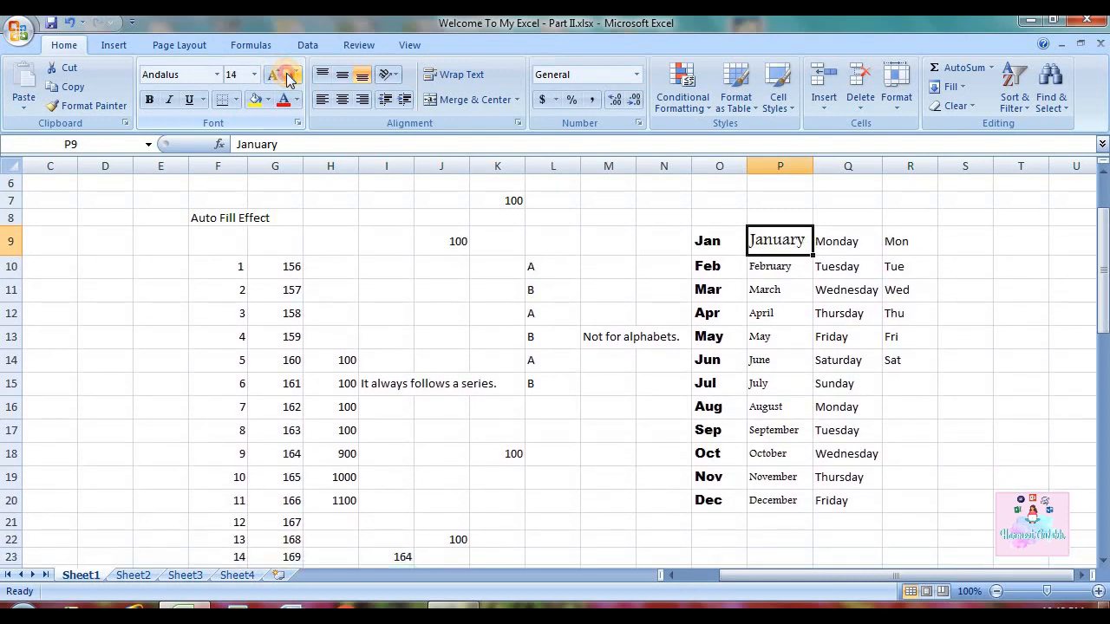
left_click(293, 75)
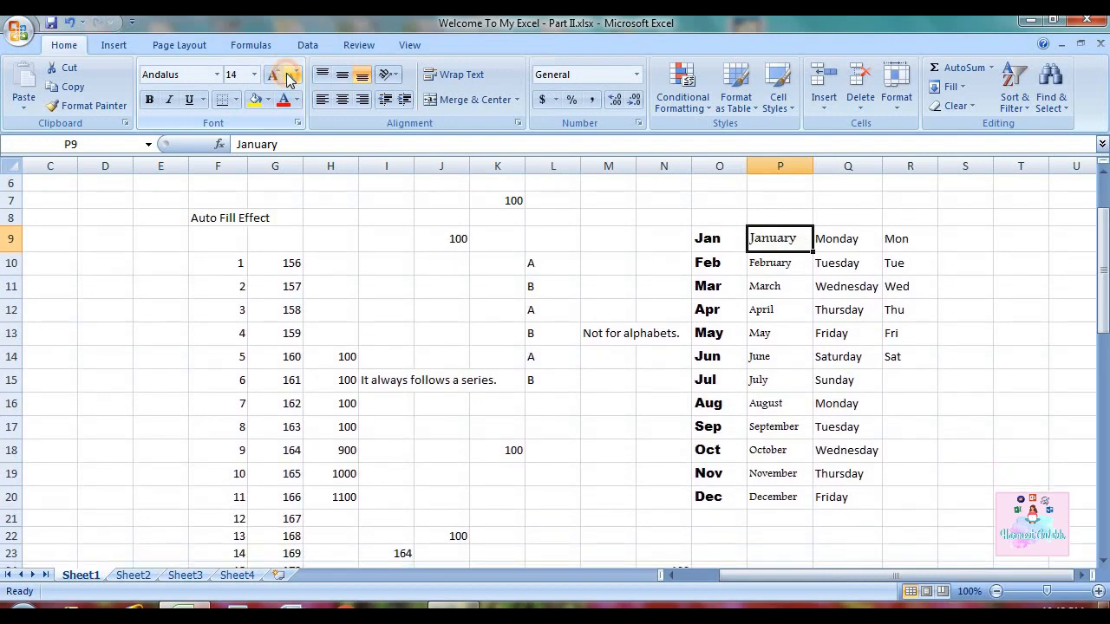
left_click(149, 101)
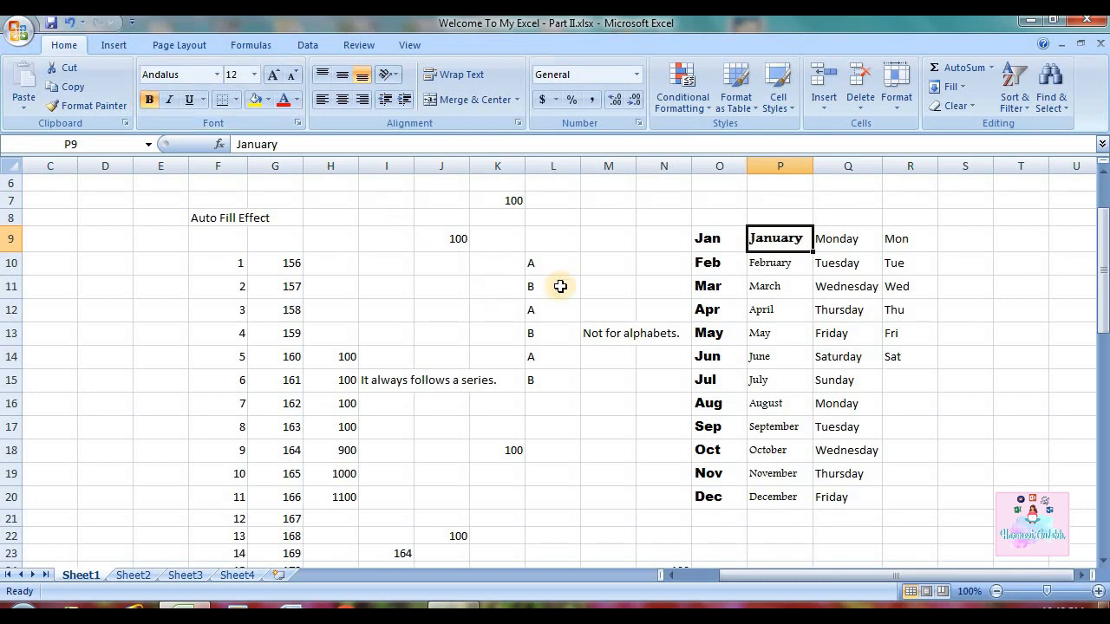
Make the Auto Fill Effect heading in cell F8 bold
left_click(209, 221)
left_click(225, 257)
left_click(218, 218)
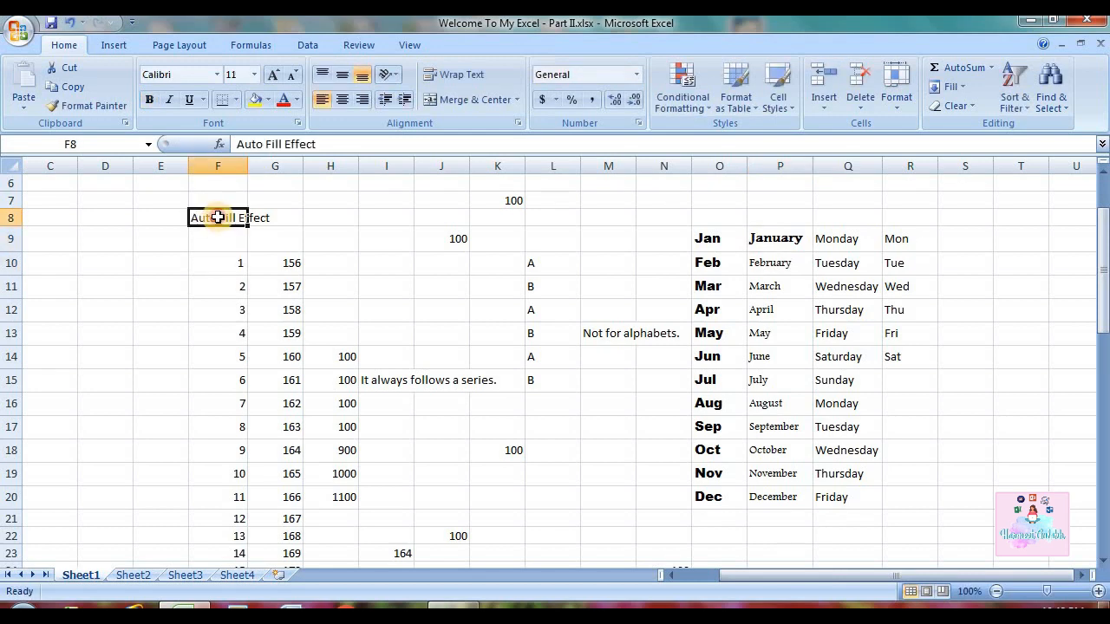
left_click(149, 100)
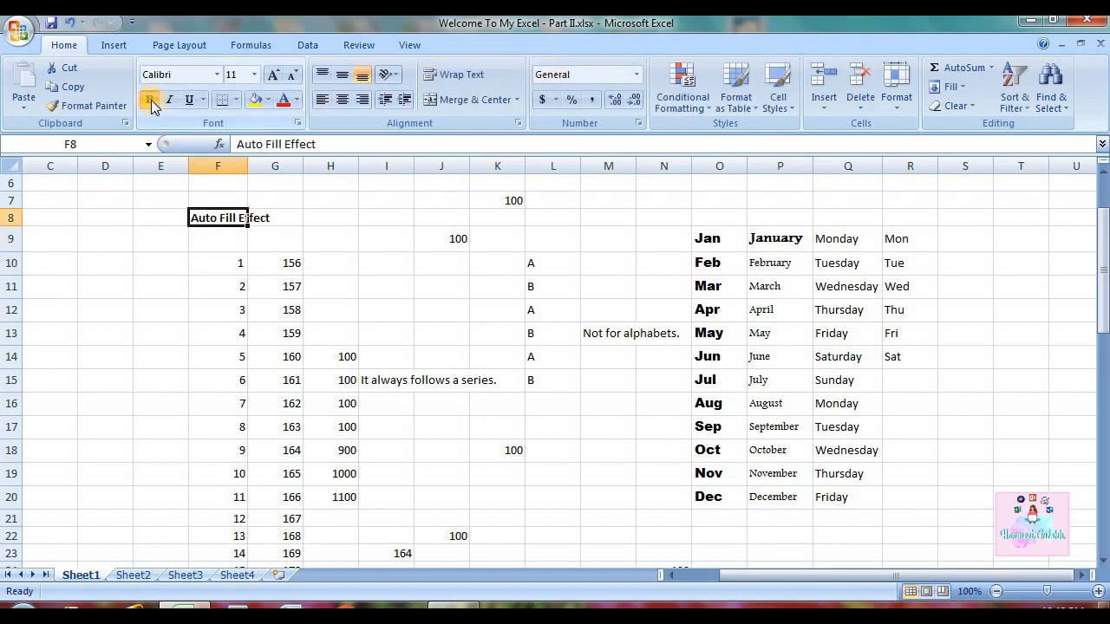
left_click(269, 309)
Apply italics to the Auto Fill Effect heading in cell F8
left_click(222, 217)
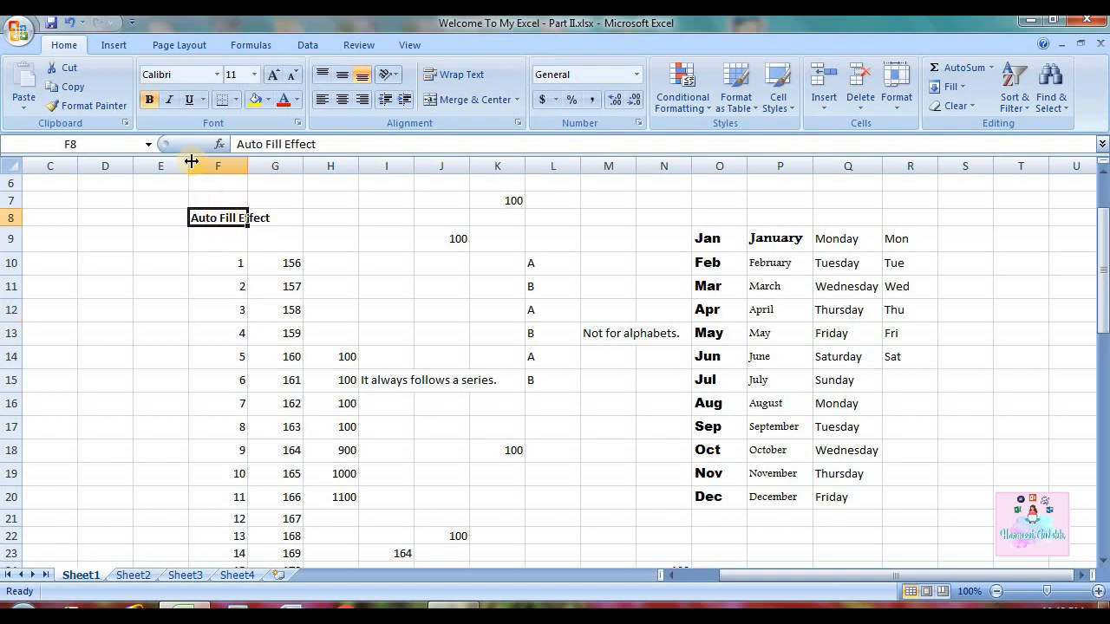
left_click(170, 101)
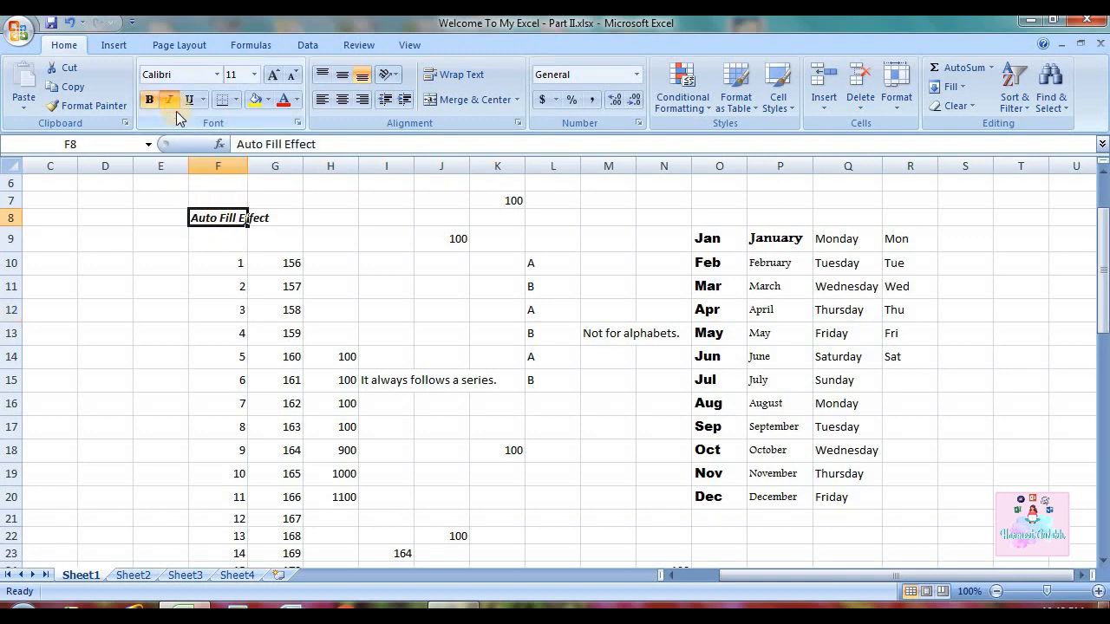
left_click(241, 237)
Apply a single underline to the Auto Fill Effect heading in cell F8
left_click(228, 217)
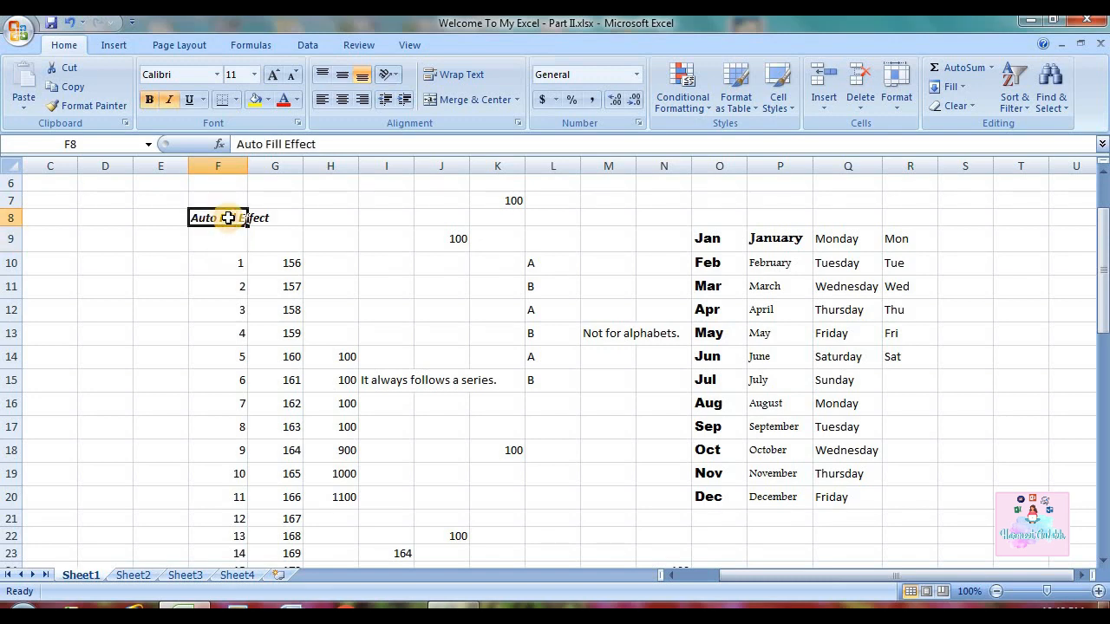
left_click(189, 101)
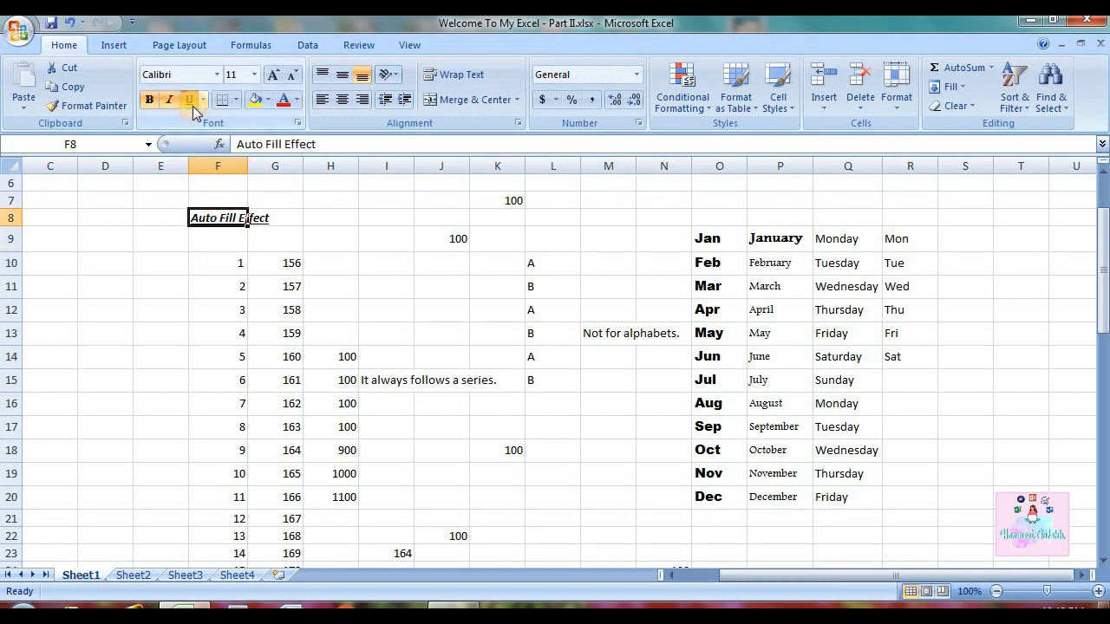
left_click(236, 243)
left_click(275, 242)
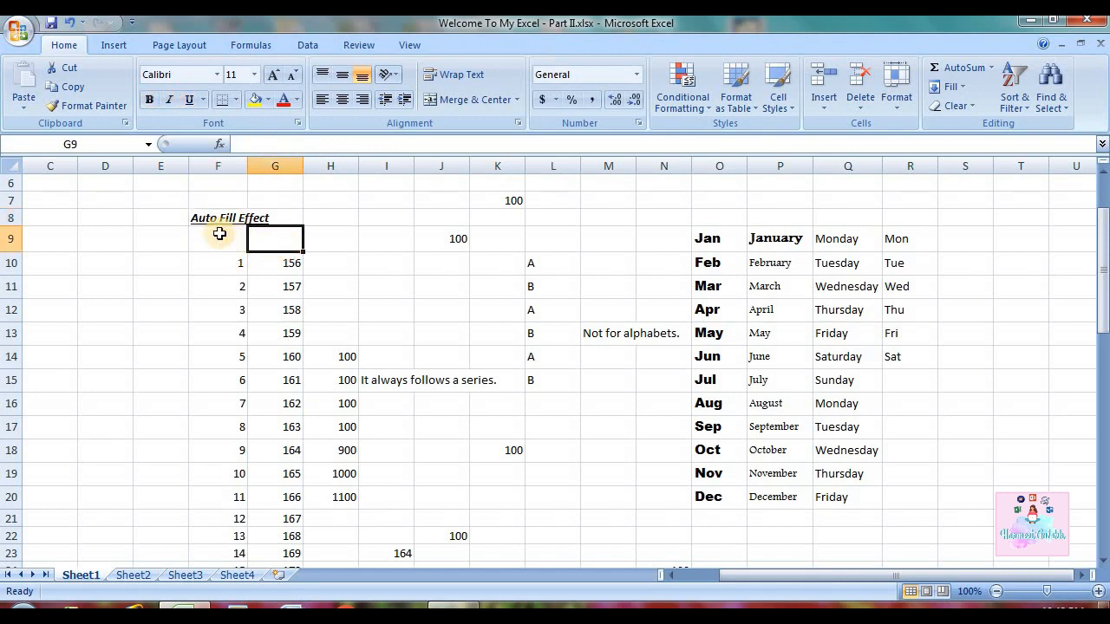
left_click(327, 251)
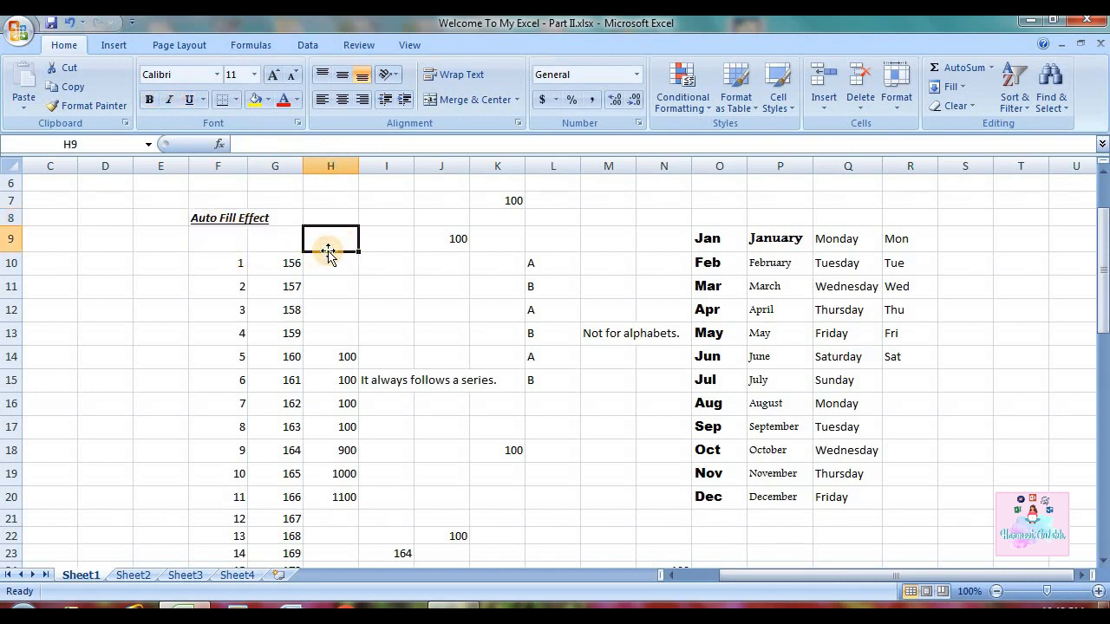
Apply Double Underline to the Auto Fill Effect heading in cell F8 and deselect the cell
left_click(212, 218)
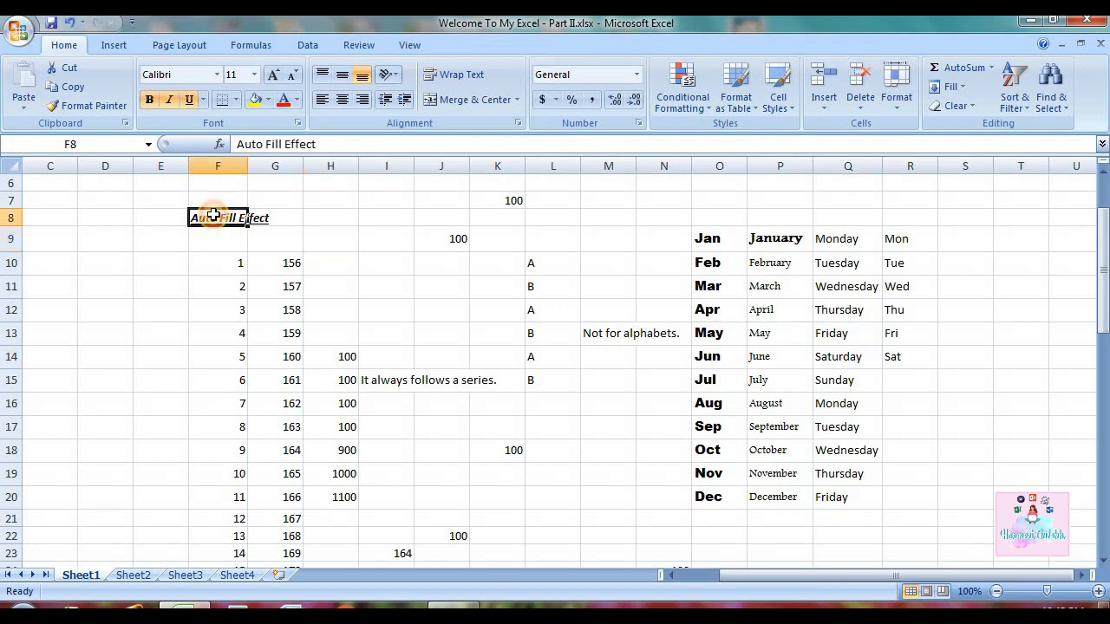
left_click(203, 100)
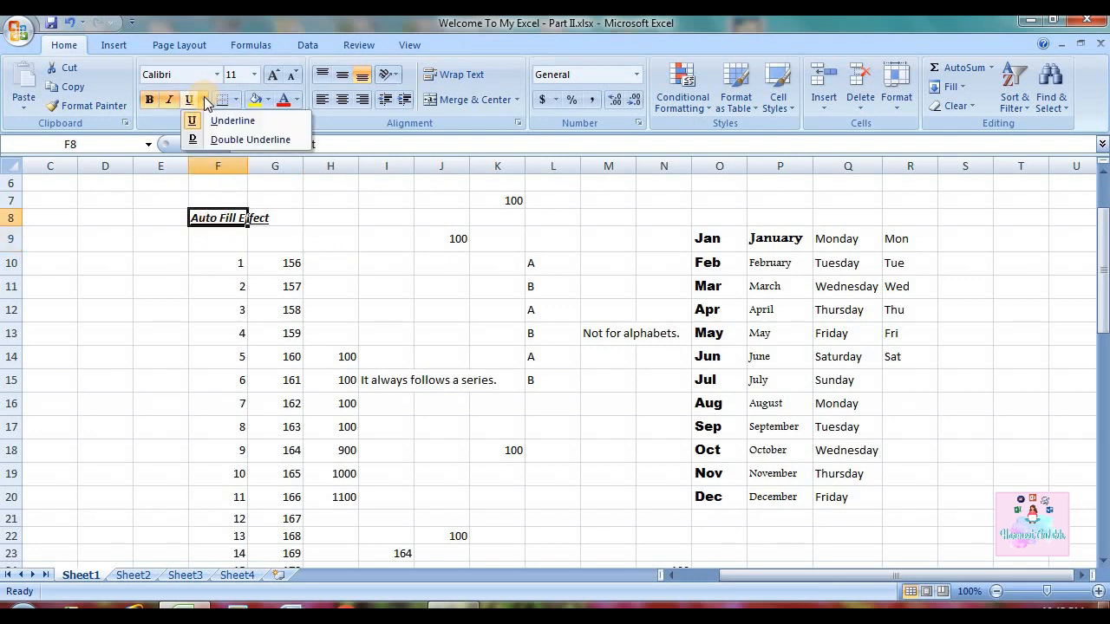
left_click(230, 140)
left_click(312, 215)
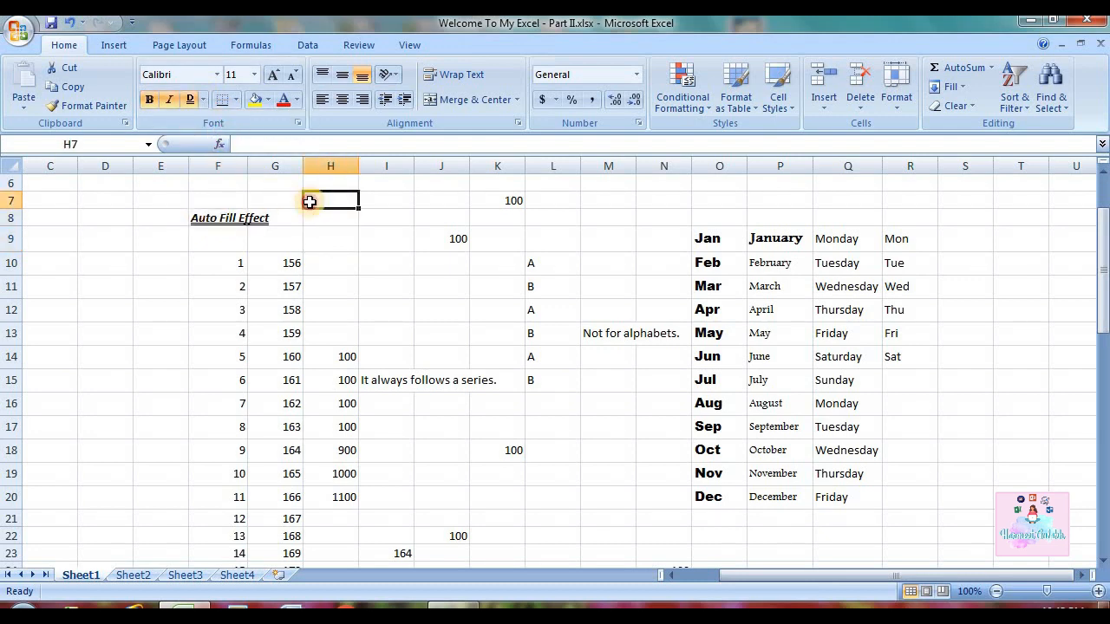
Remove the underline, italics and bold from the Auto Fill Effect heading in cell F8
left_click(227, 214)
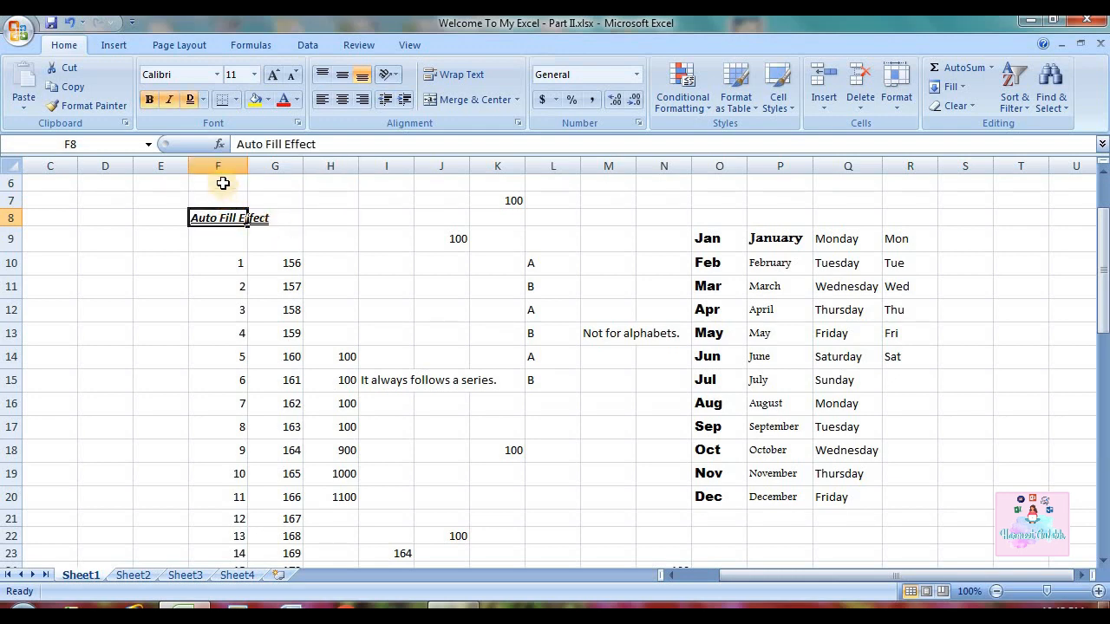
left_click(193, 102)
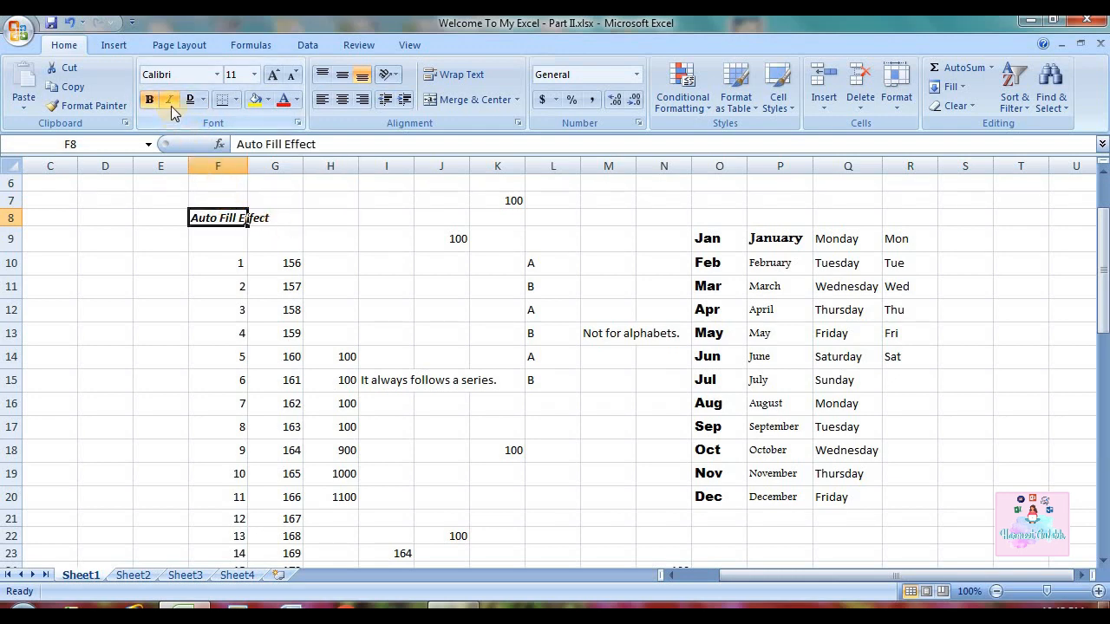
left_click(170, 101)
left_click(152, 101)
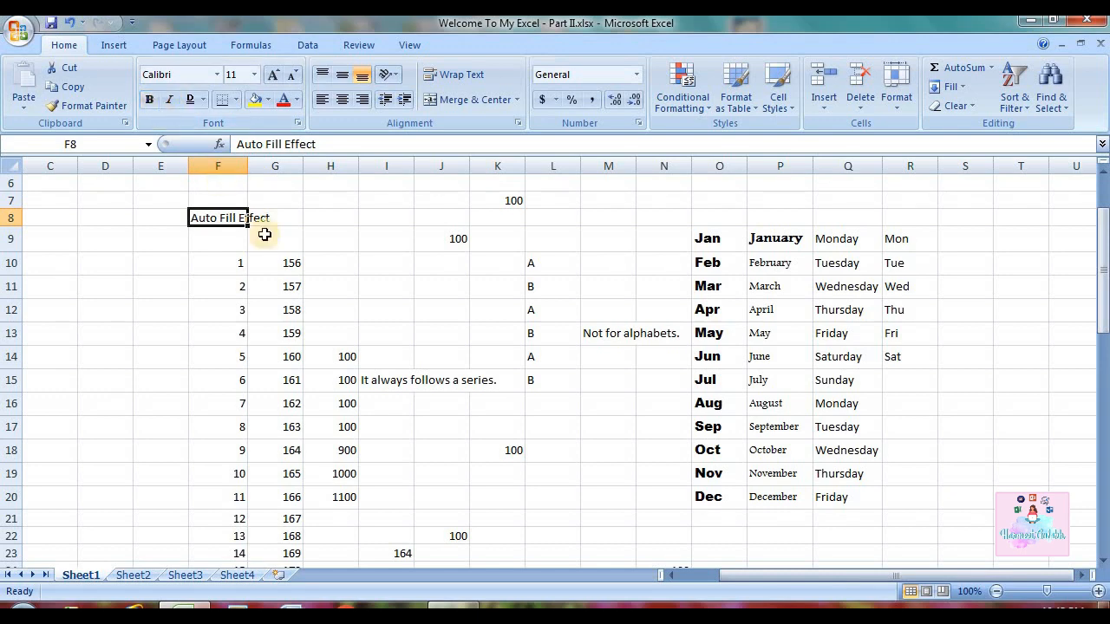
left_click(260, 232)
Try bold on the Auto Fill Effect heading in cell F8, switch it back off and deselect the cell
left_click(229, 216)
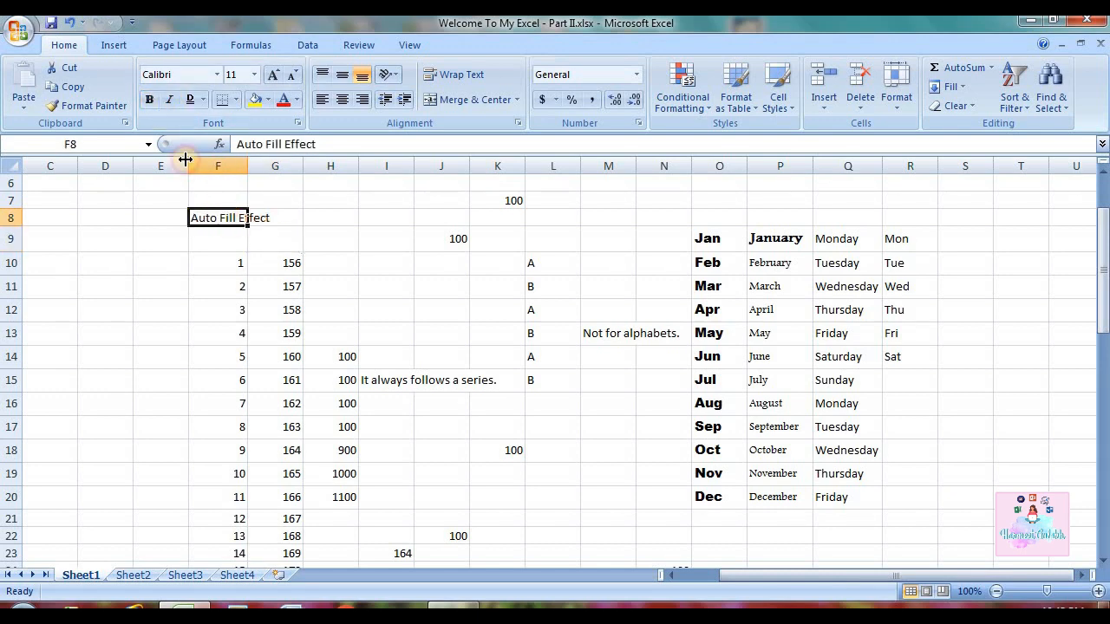
left_click(150, 101)
left_click(152, 102)
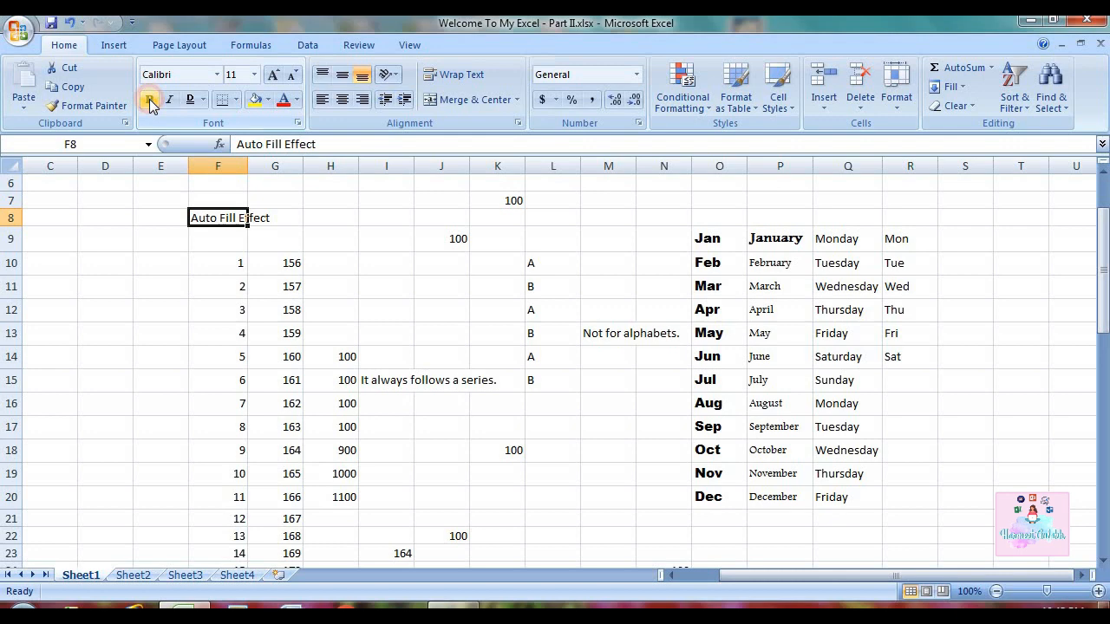
left_click(268, 203)
left_click(280, 218)
left_click(306, 217)
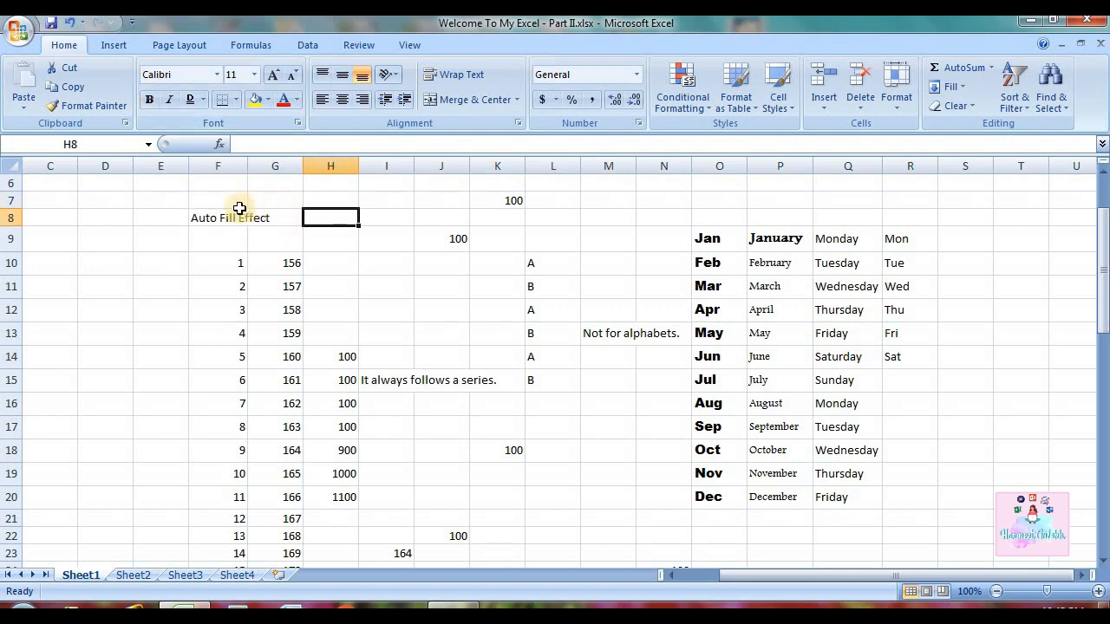
Apply bold and italics to the Auto Fill Effect heading in cell F8
left_click(237, 205)
left_click(237, 220)
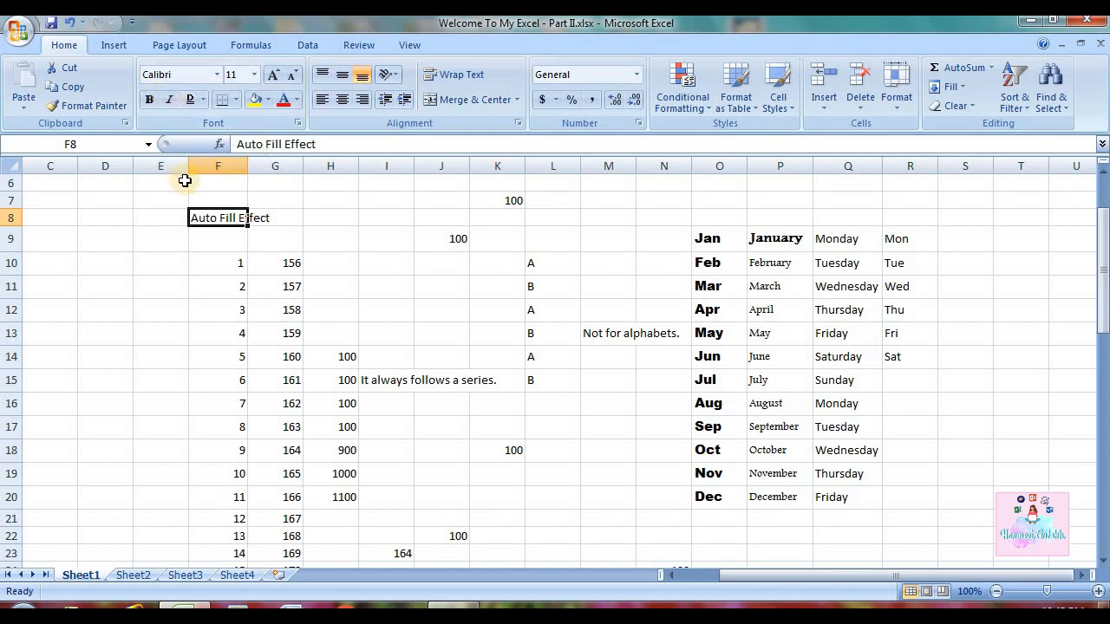
left_click(162, 289)
left_click(213, 214)
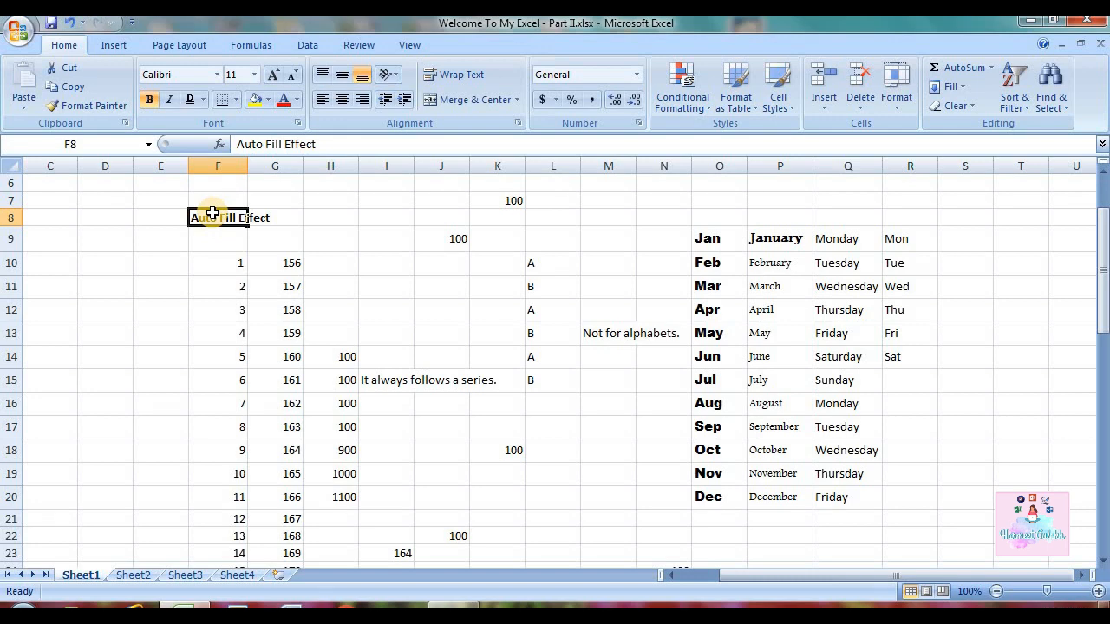
key("ctrl+i")
left_click(274, 217)
Turn off bold and italics for the Auto Fill Effect heading in cell F8 and deselect it
left_click(227, 217)
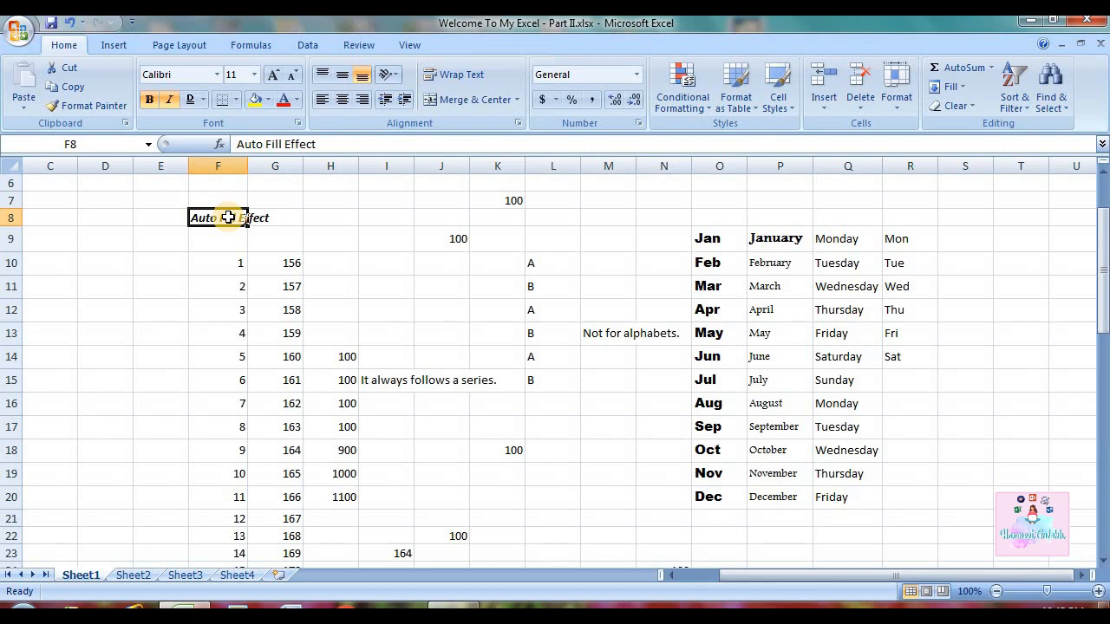
key("ctrl+i")
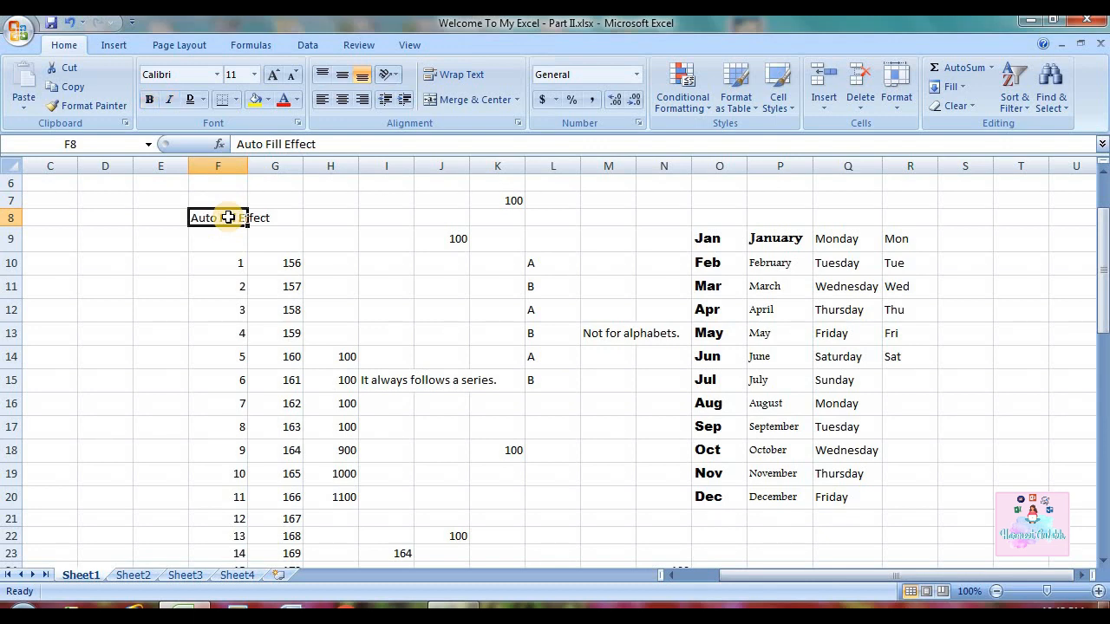
left_click(337, 208)
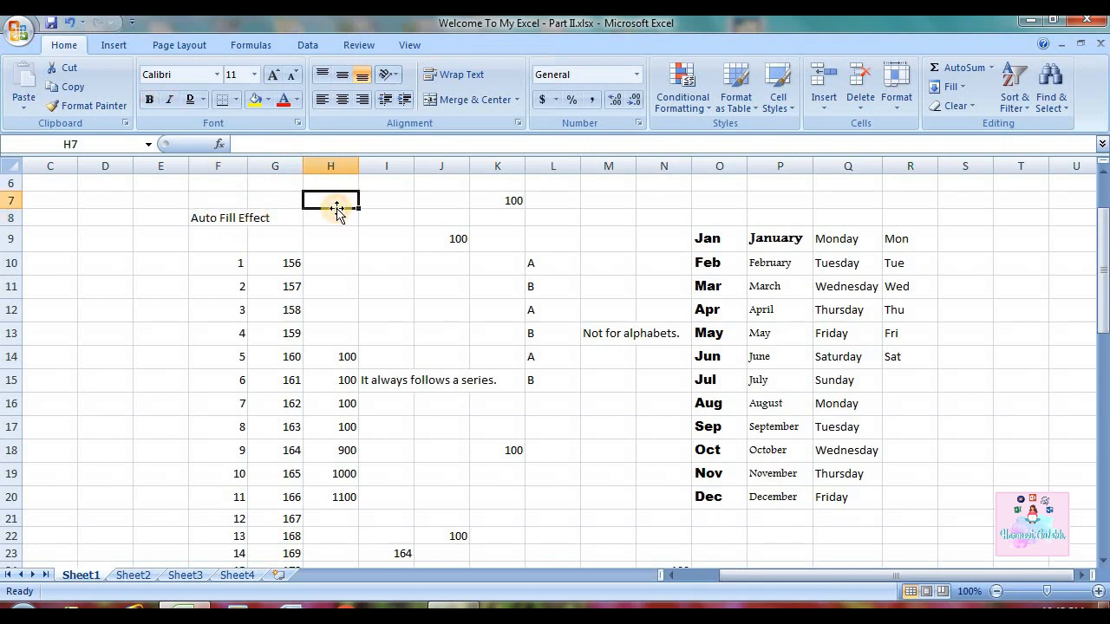
left_click(503, 282)
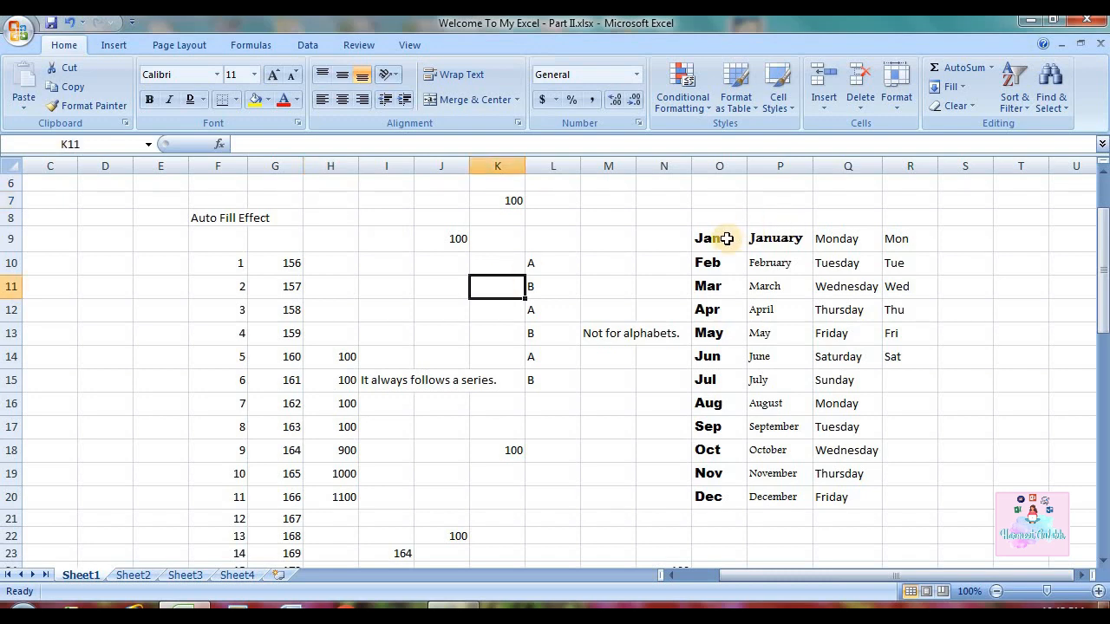
Apply a Bottom Border to the Jan to Dec list in cells O9:O20
left_click_drag(711, 238, 737, 498)
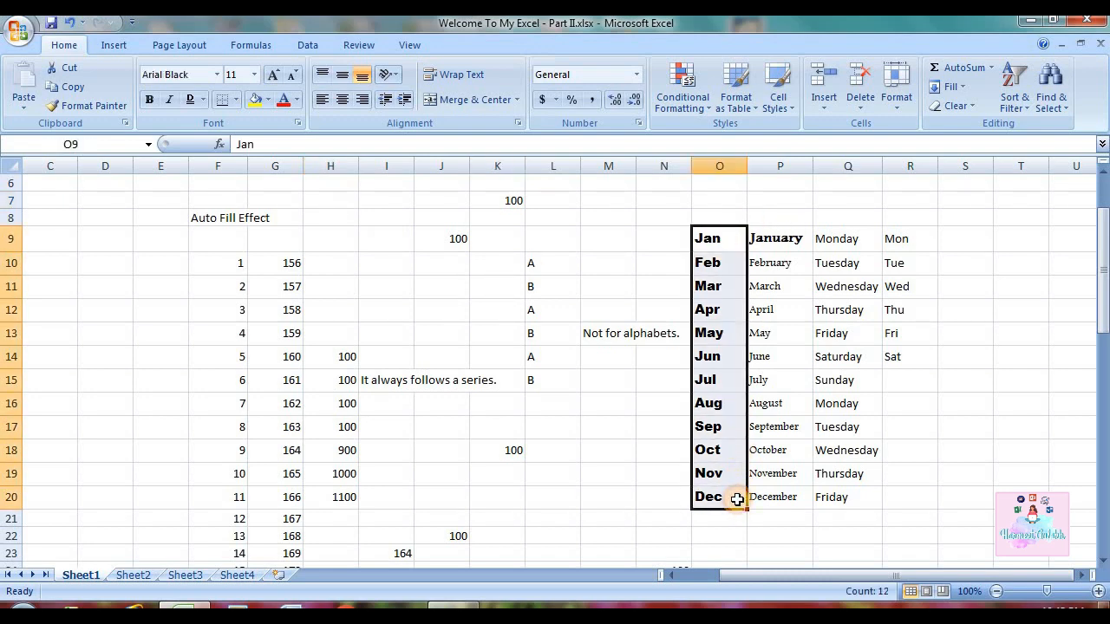
left_click(235, 106)
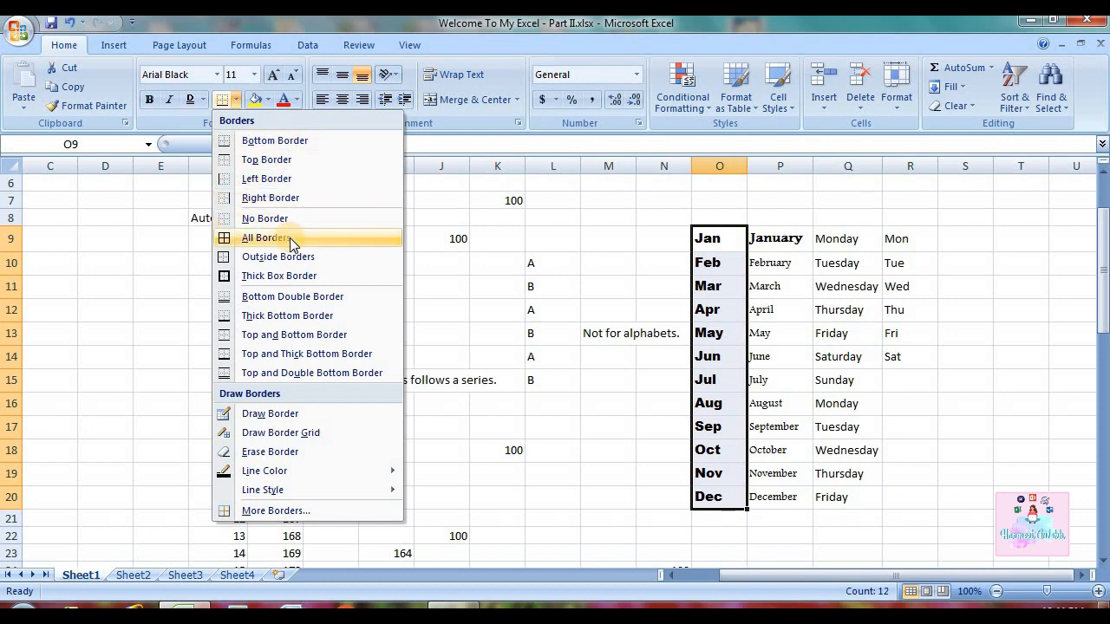
left_click(281, 141)
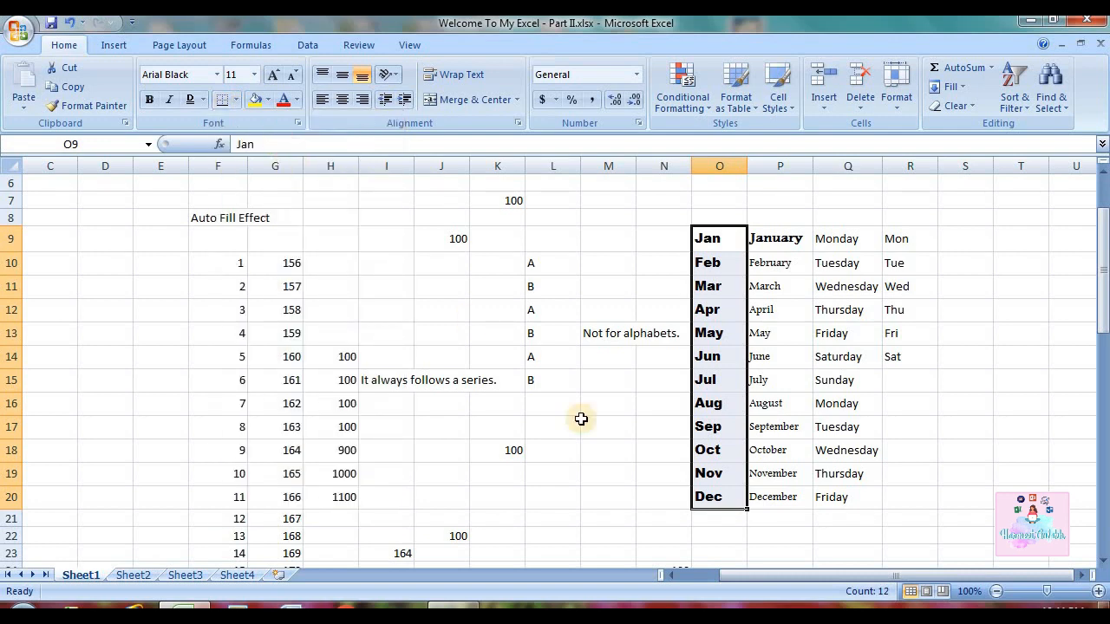
left_click(630, 445)
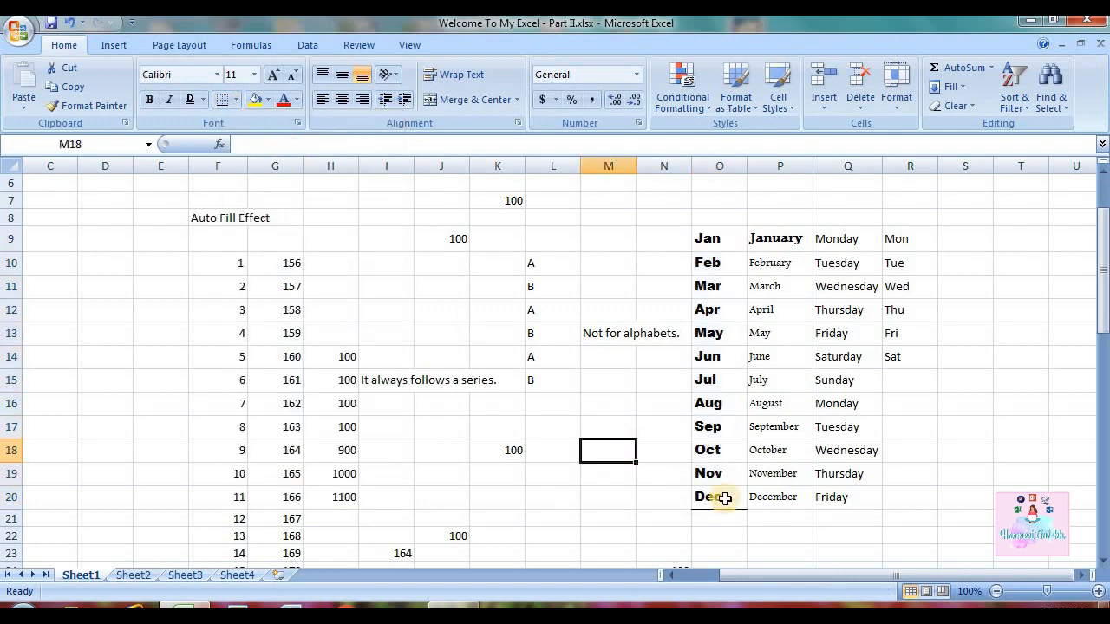
Apply a Top Border to the Jan to Dec list in cells O9:O20
left_click(718, 248)
left_click_drag(718, 248, 726, 502)
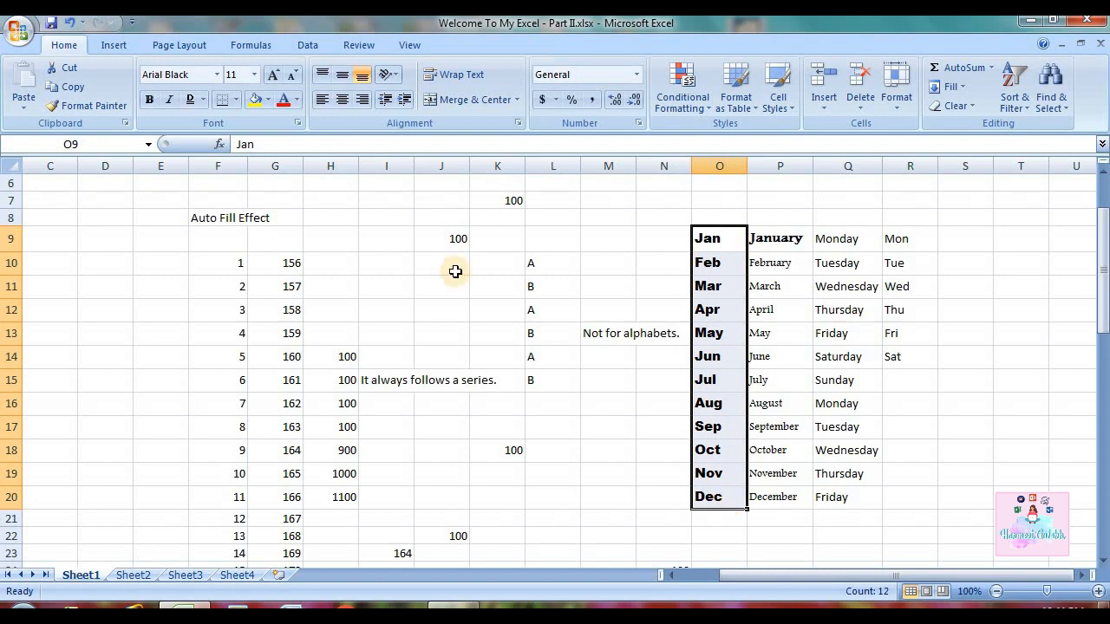
left_click(234, 100)
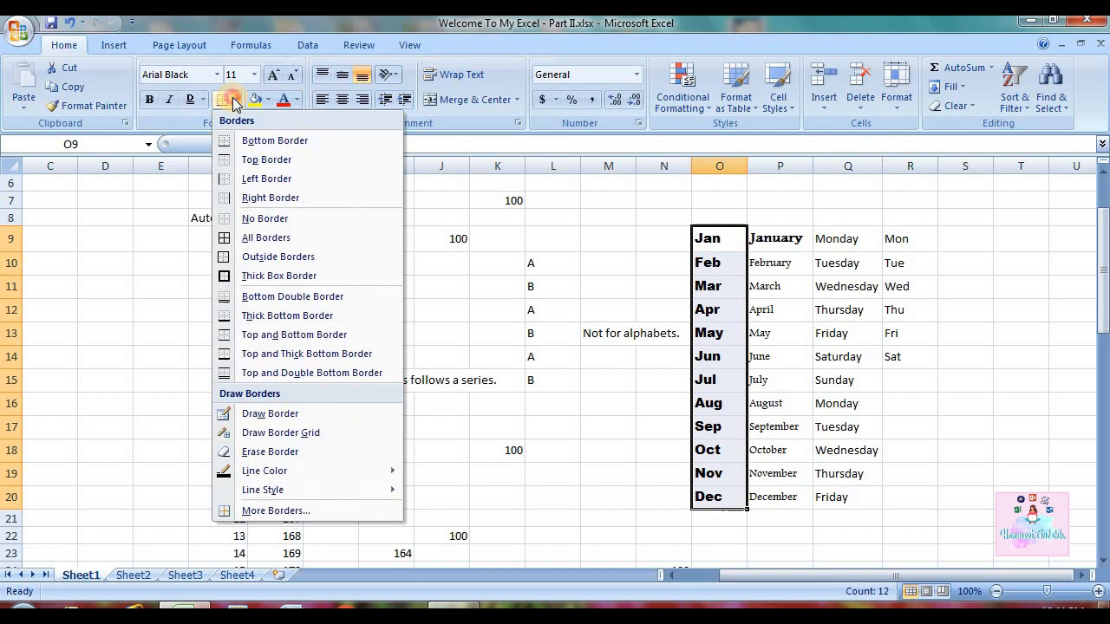
left_click(262, 159)
left_click(617, 382)
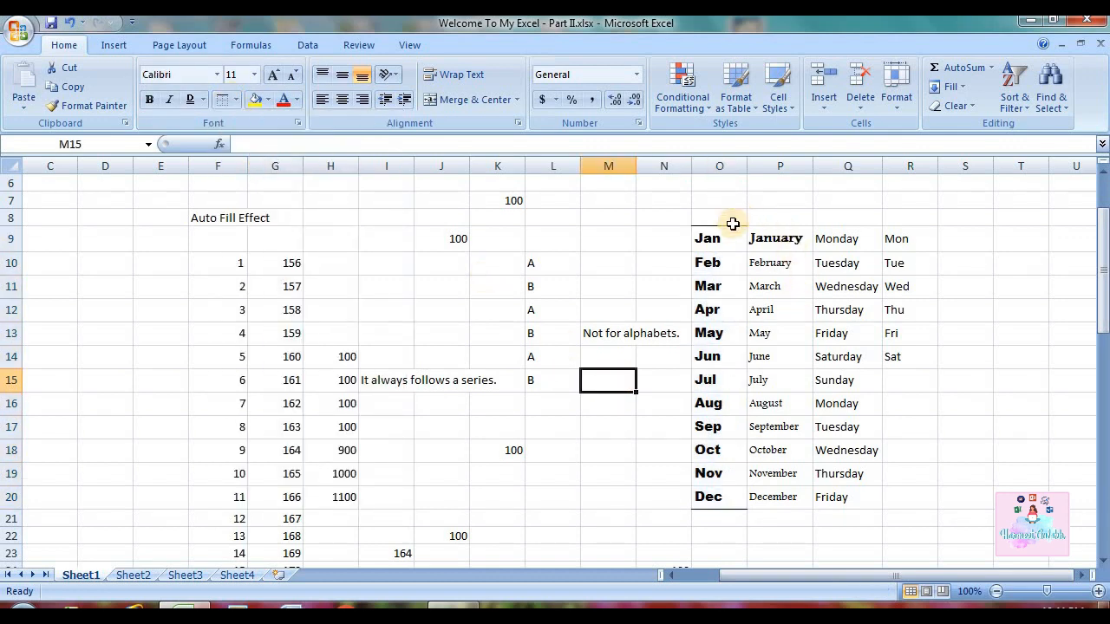
Apply All Borders to the Jan to Dec list in cells O9:O20
left_click_drag(734, 235, 737, 495)
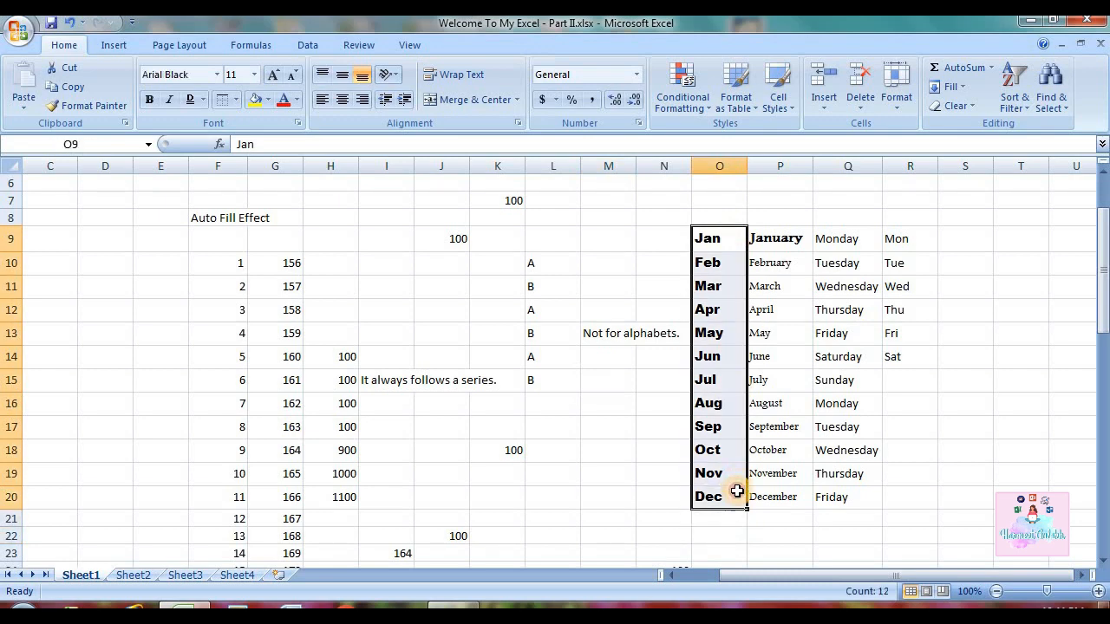
left_click(235, 101)
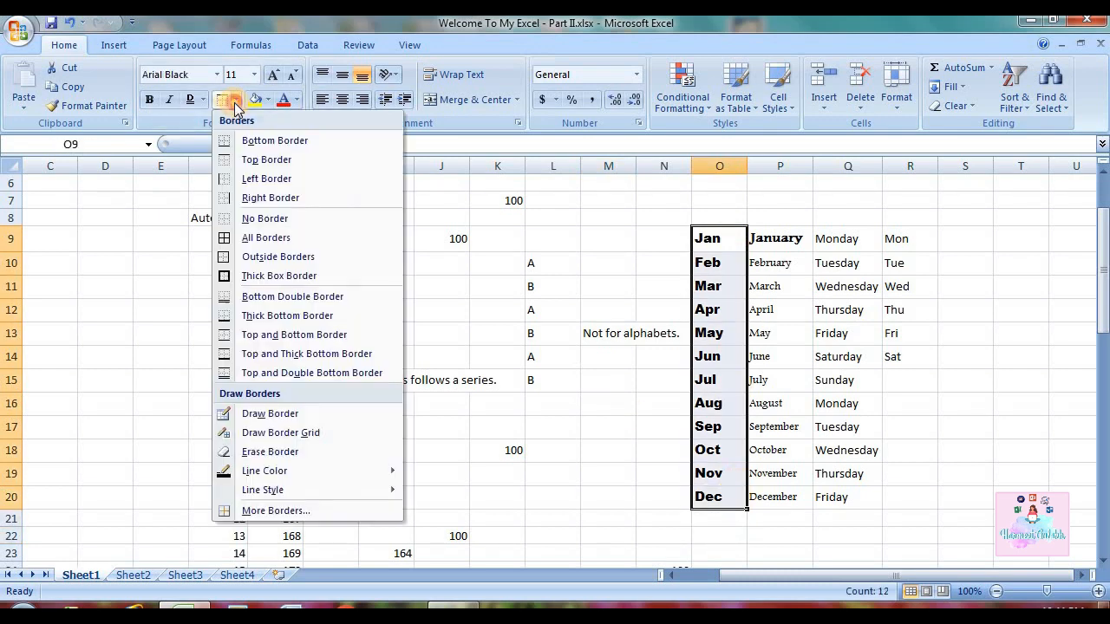
left_click(278, 241)
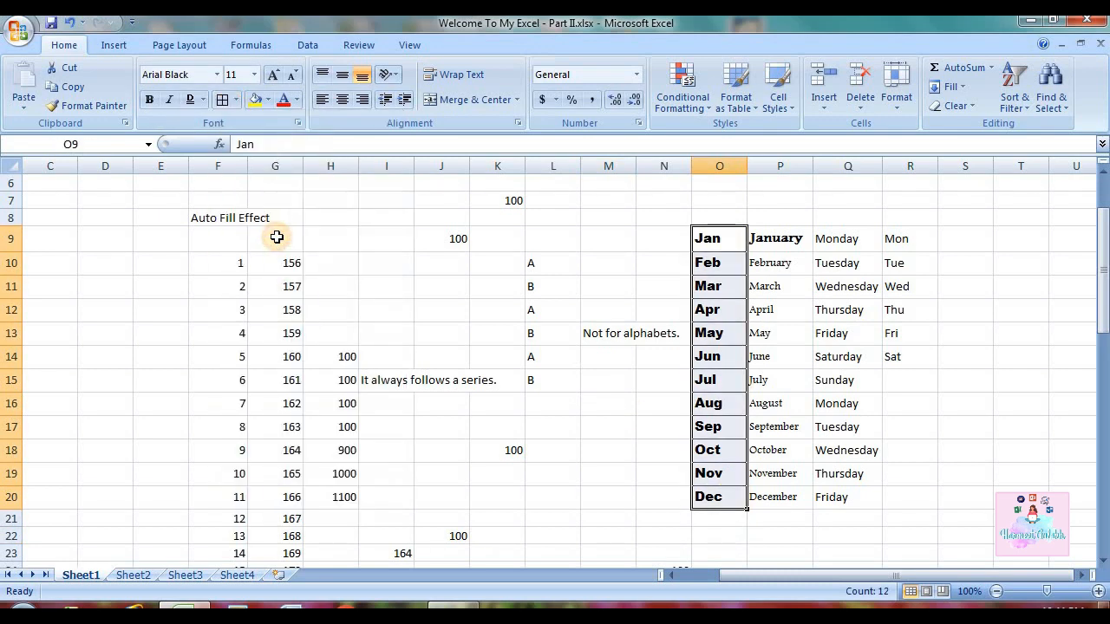
left_click(629, 256)
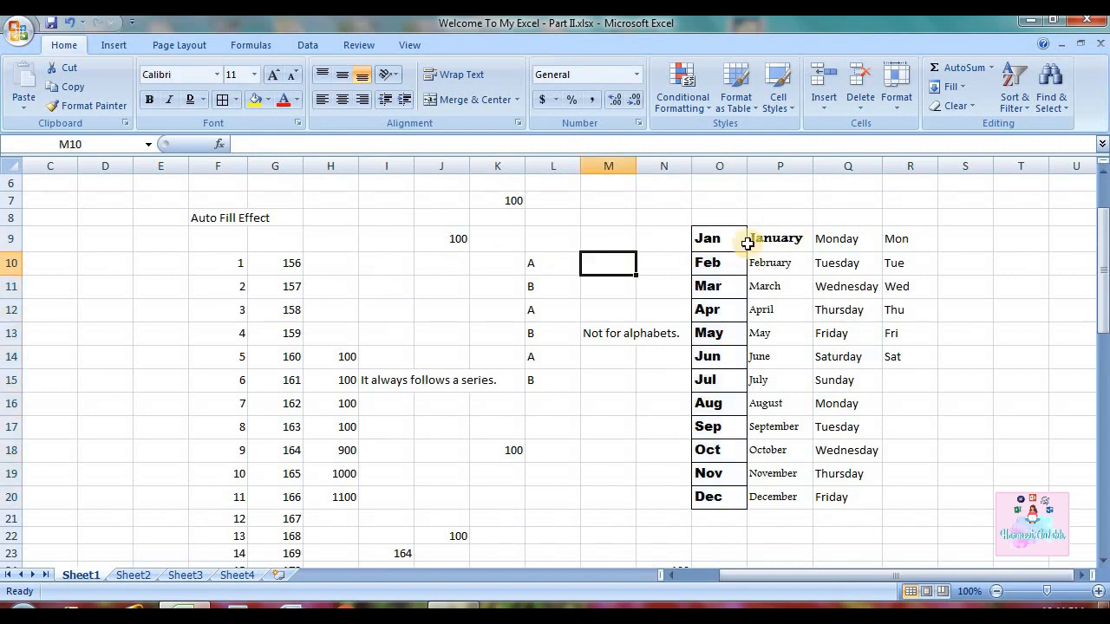
Clear the borders of the Jan to Dec list in cells O9:O20 with No Border
left_click_drag(726, 232, 727, 505)
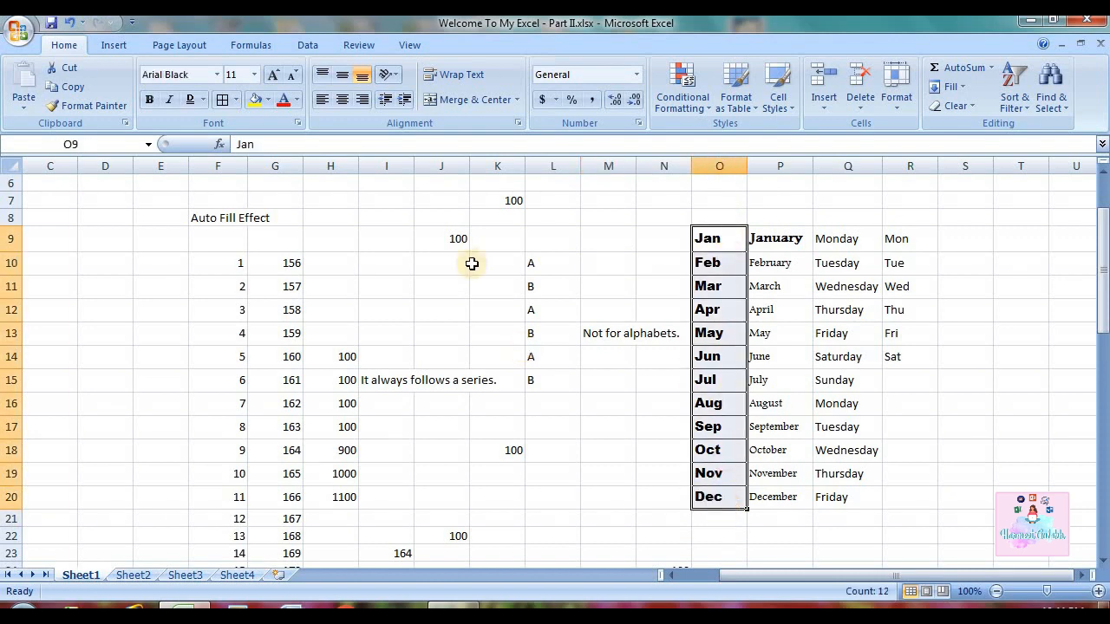
left_click(235, 100)
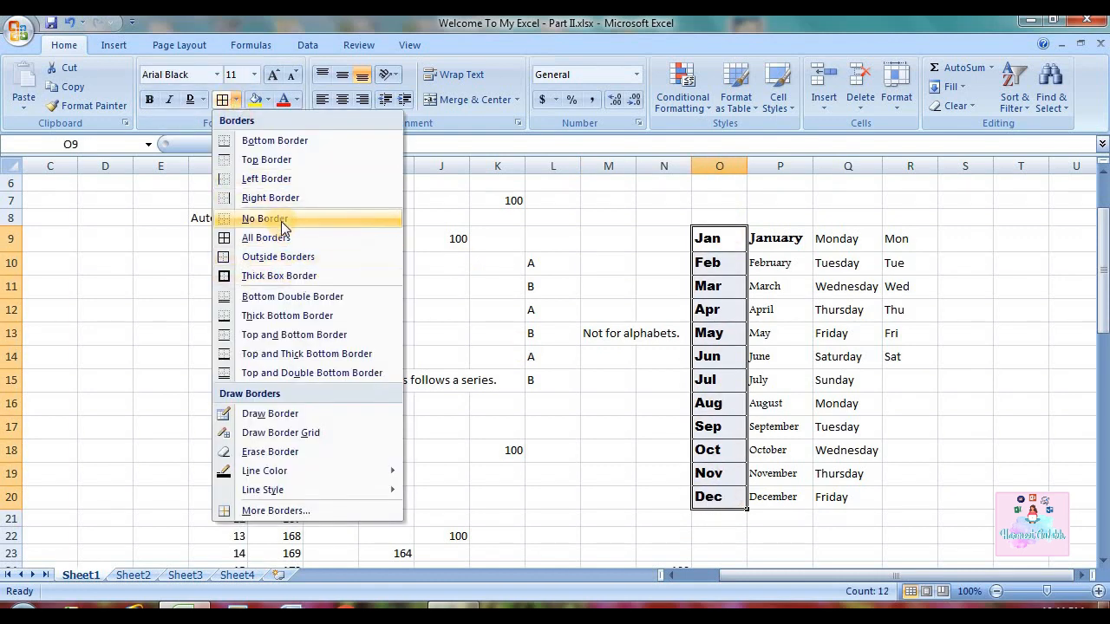
left_click(281, 221)
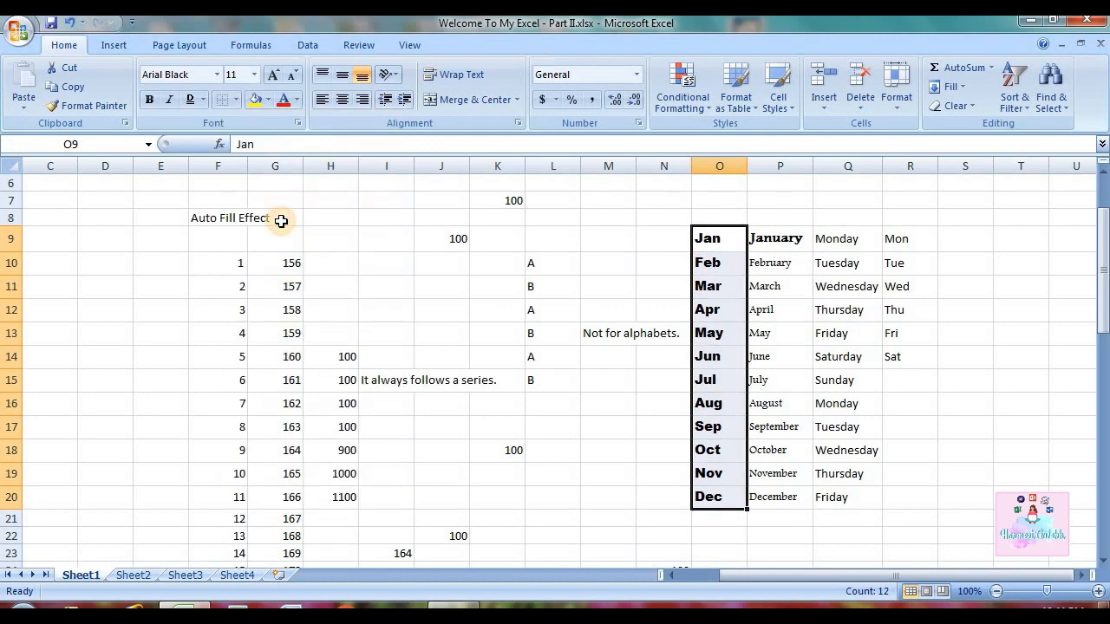
left_click(235, 100)
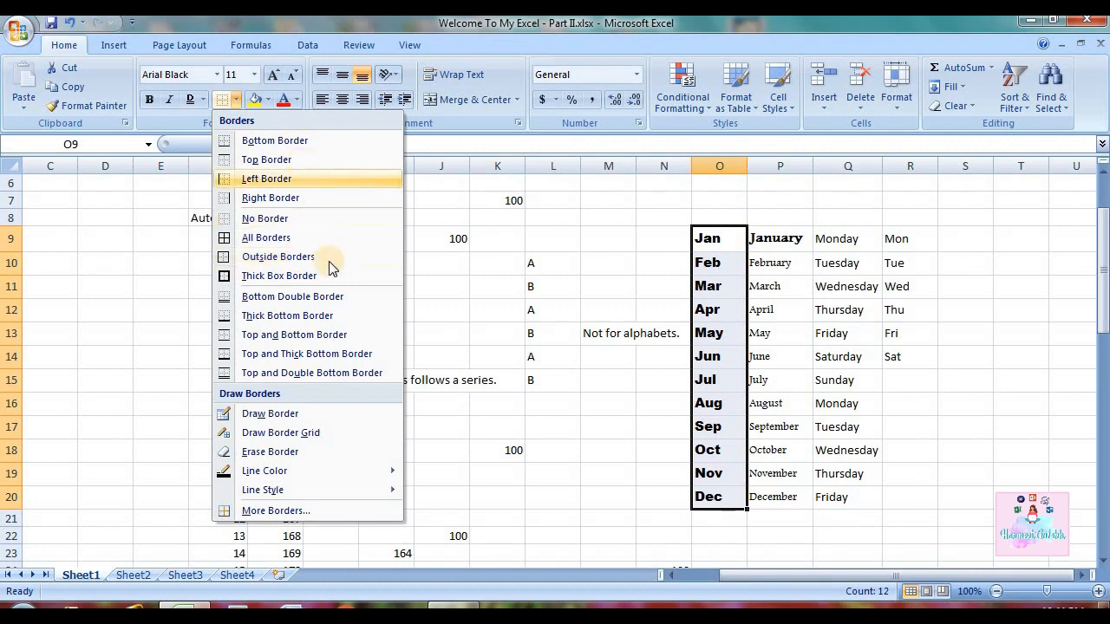
left_click(635, 264)
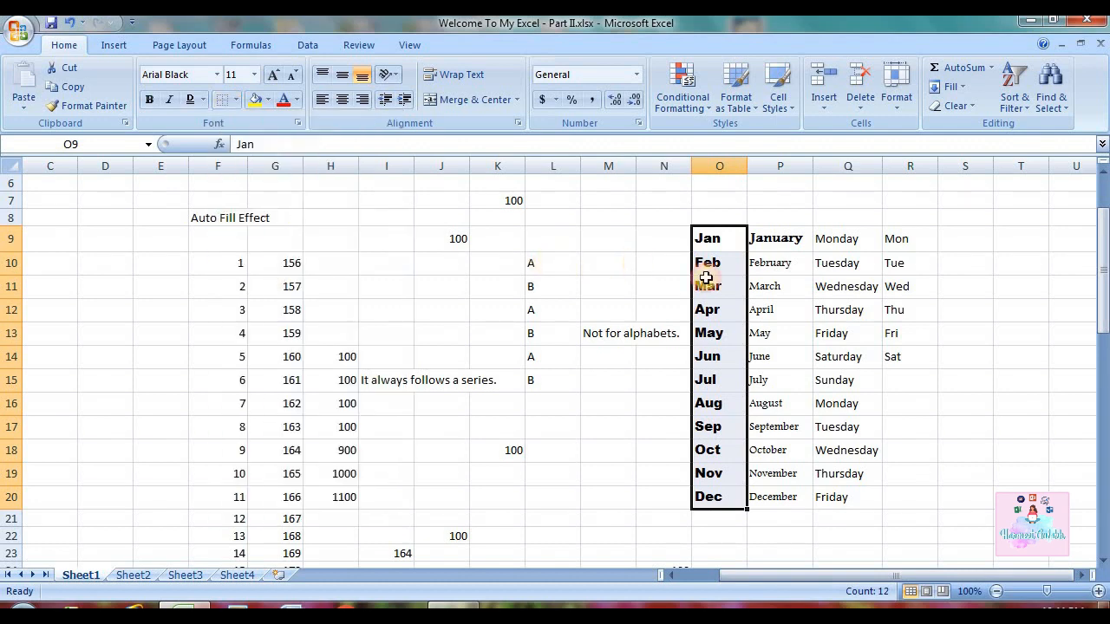
Fill the Jan to Dec cells O9:O20 with a light blue from the standard palette in the Colors dialog
left_click(268, 100)
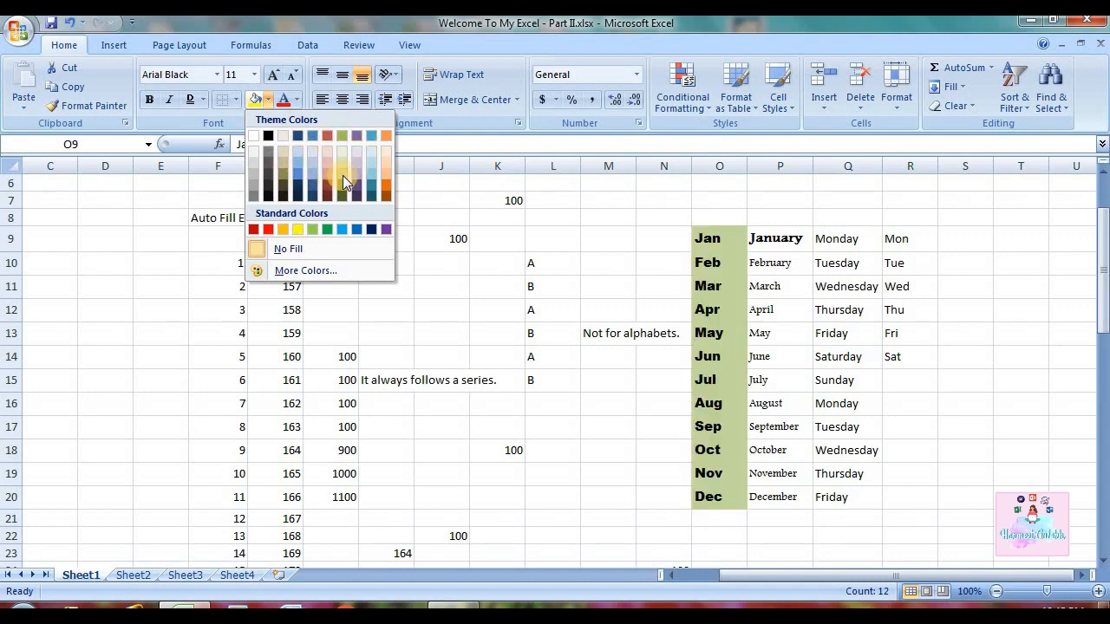
left_click(305, 270)
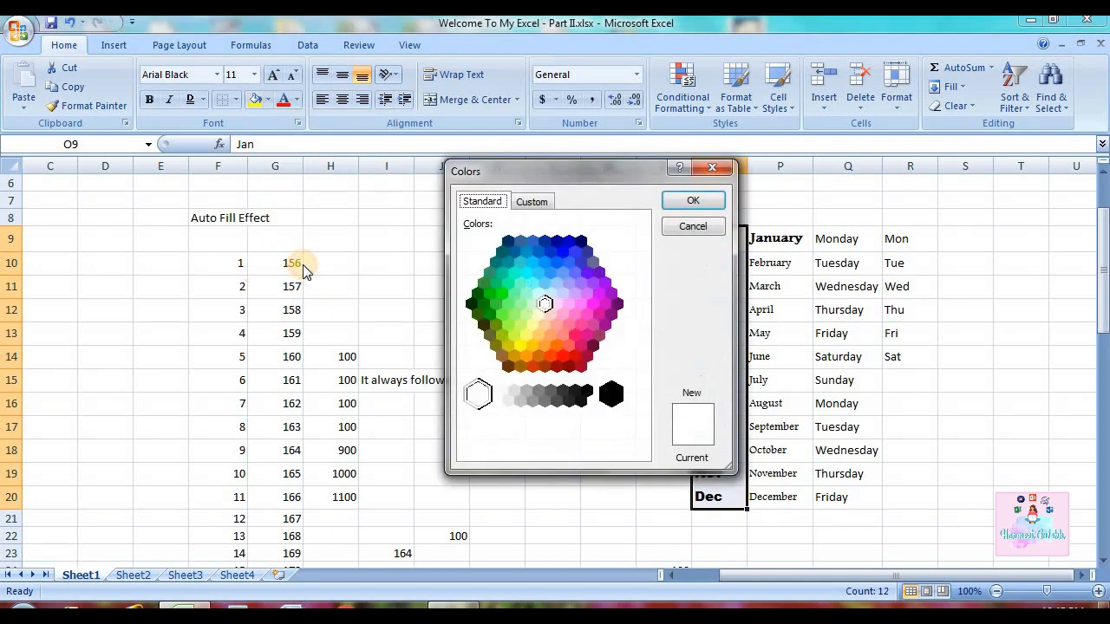
left_click(581, 285)
left_click(534, 261)
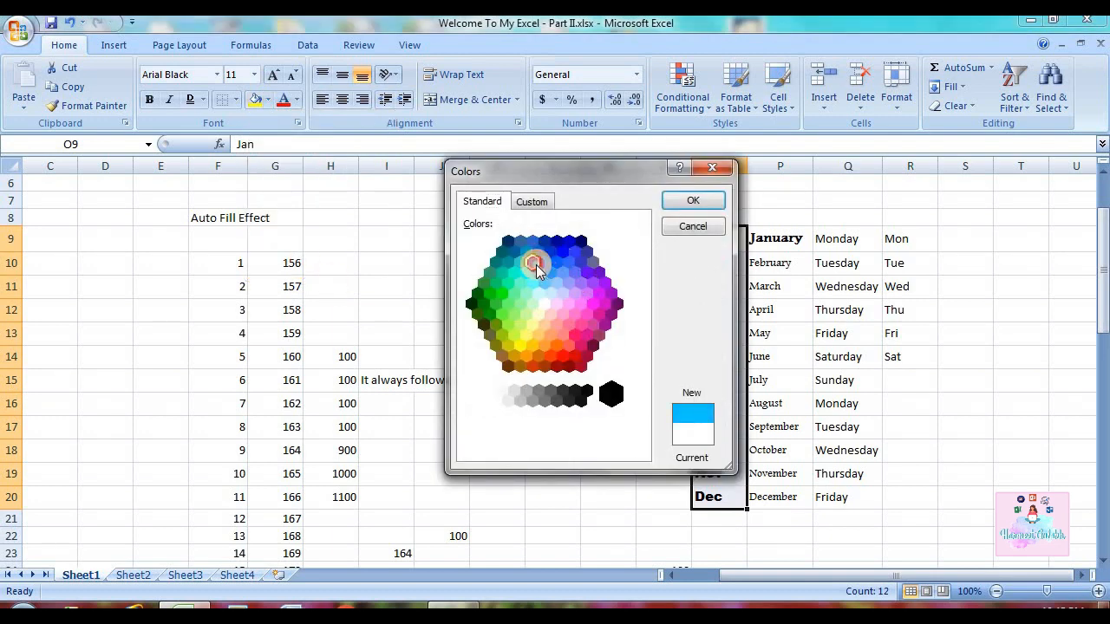
left_click(565, 290)
left_click(556, 285)
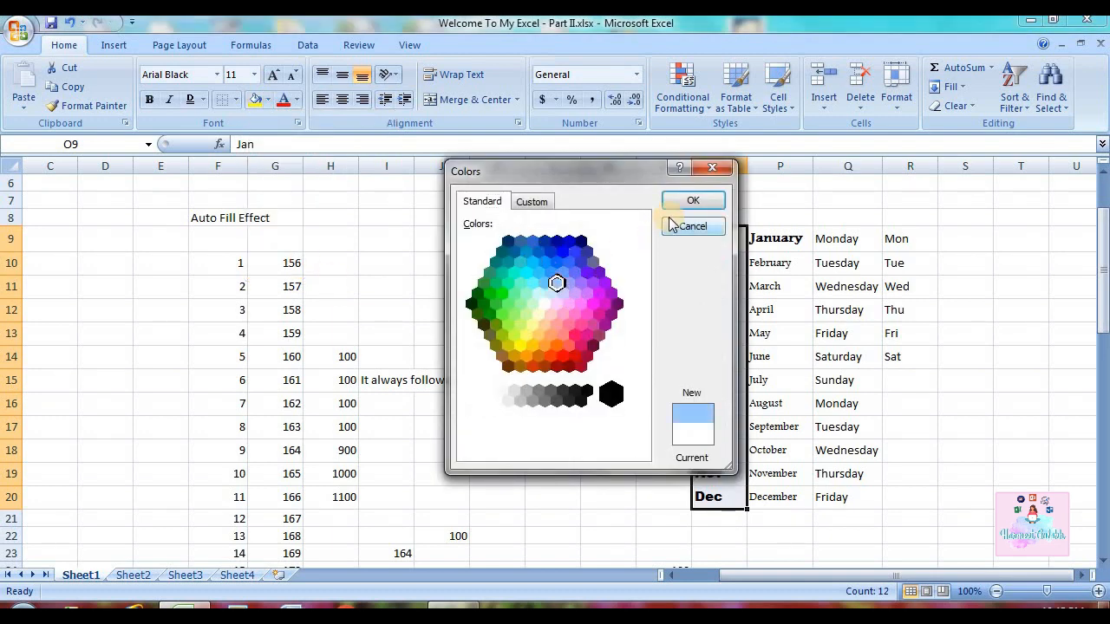
left_click(692, 201)
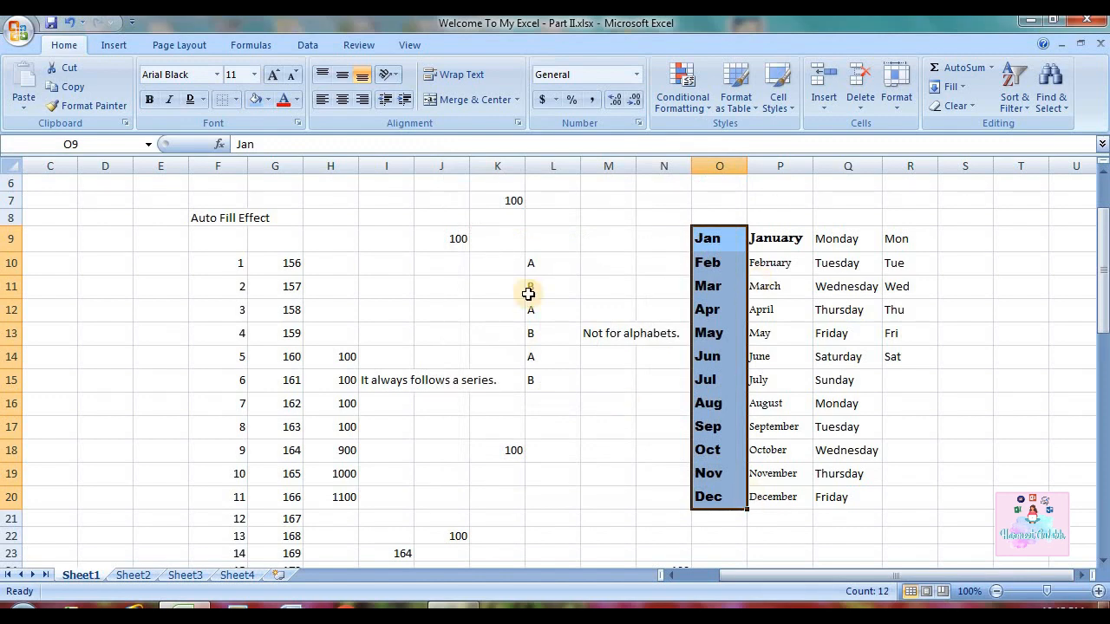
Set the font color of the Jan to Dec list in cells O9:O20 to standard yellow
left_click(297, 101)
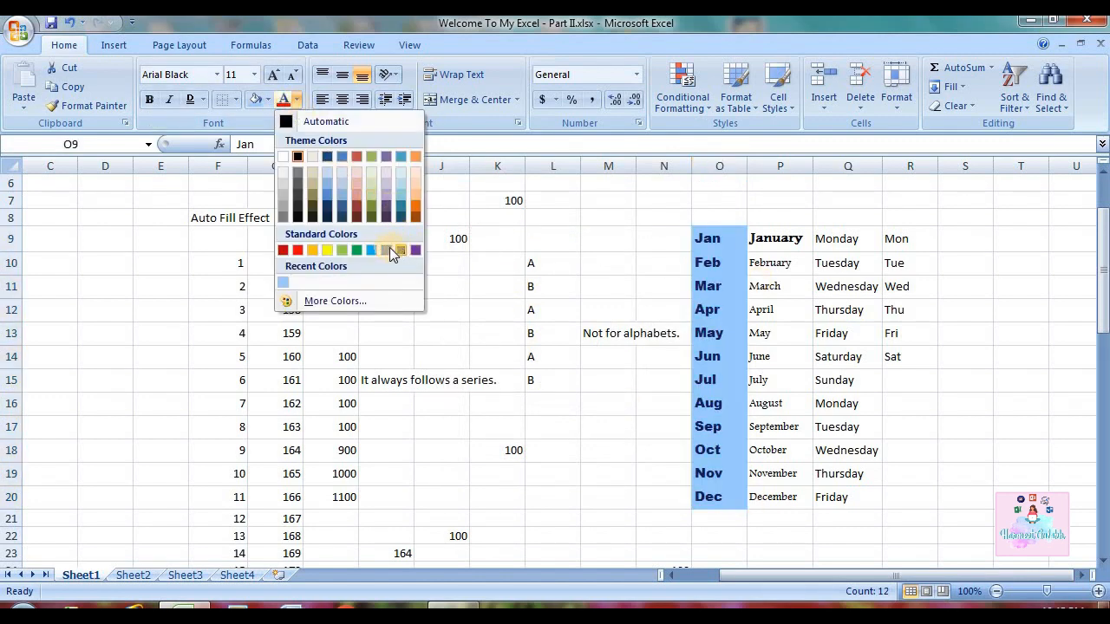
left_click(323, 251)
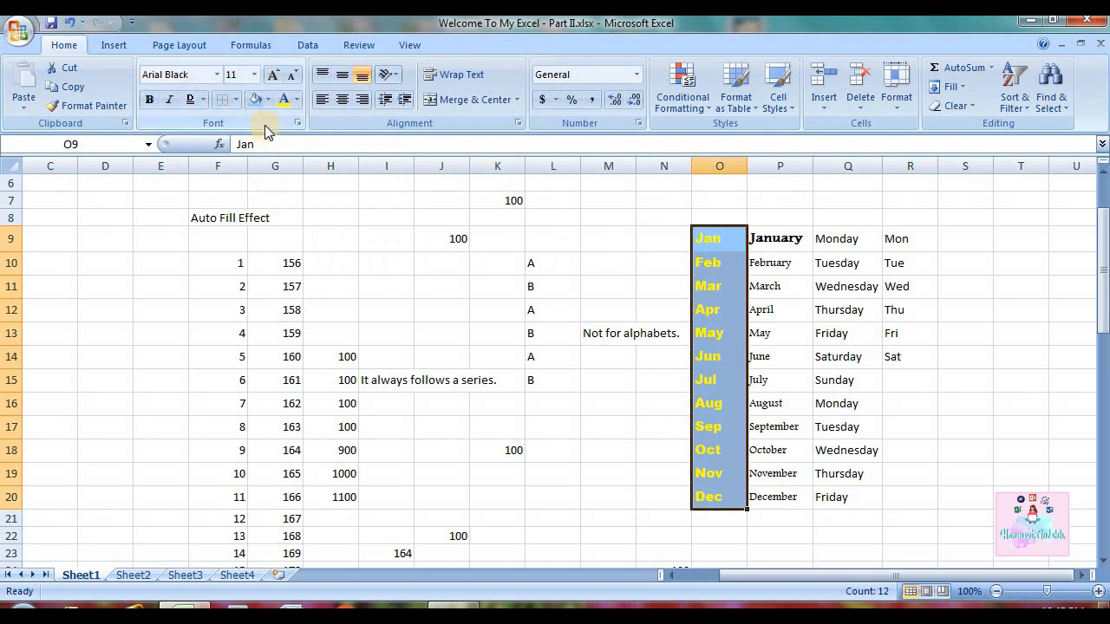
Draw a border box around the empty cells L18:M20 with the Draw Border tool
left_click(613, 285)
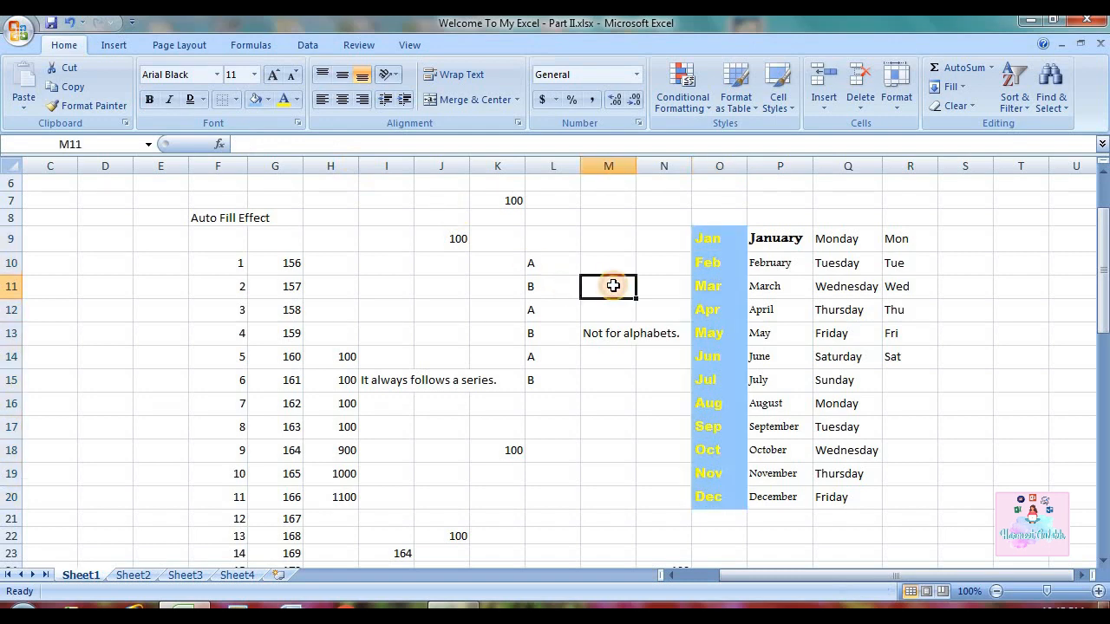
left_click(236, 100)
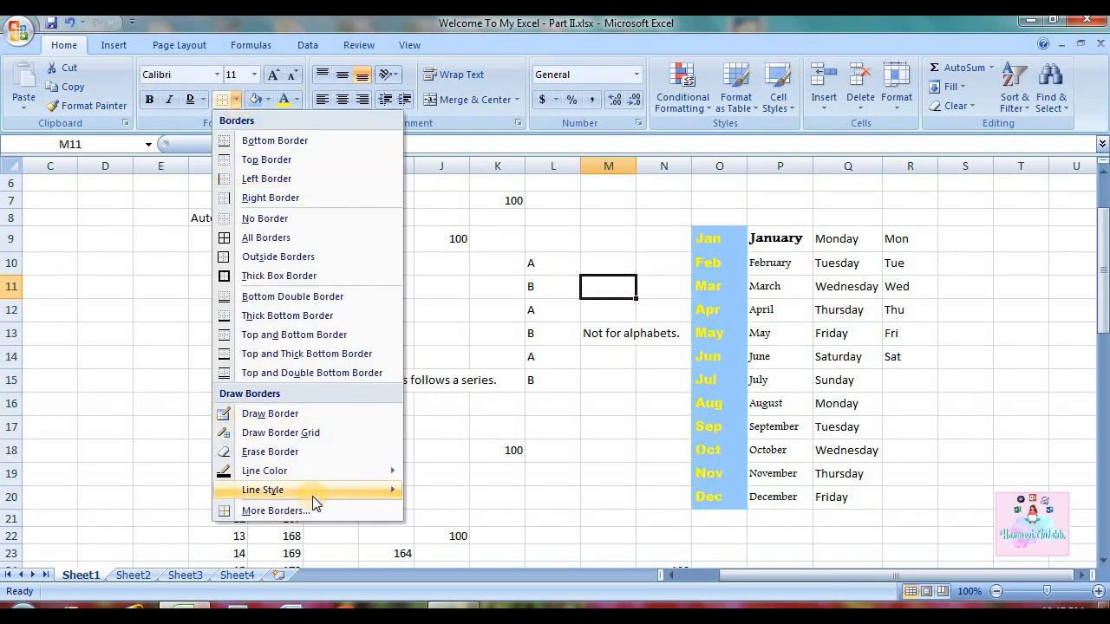
mouse_move(315, 466)
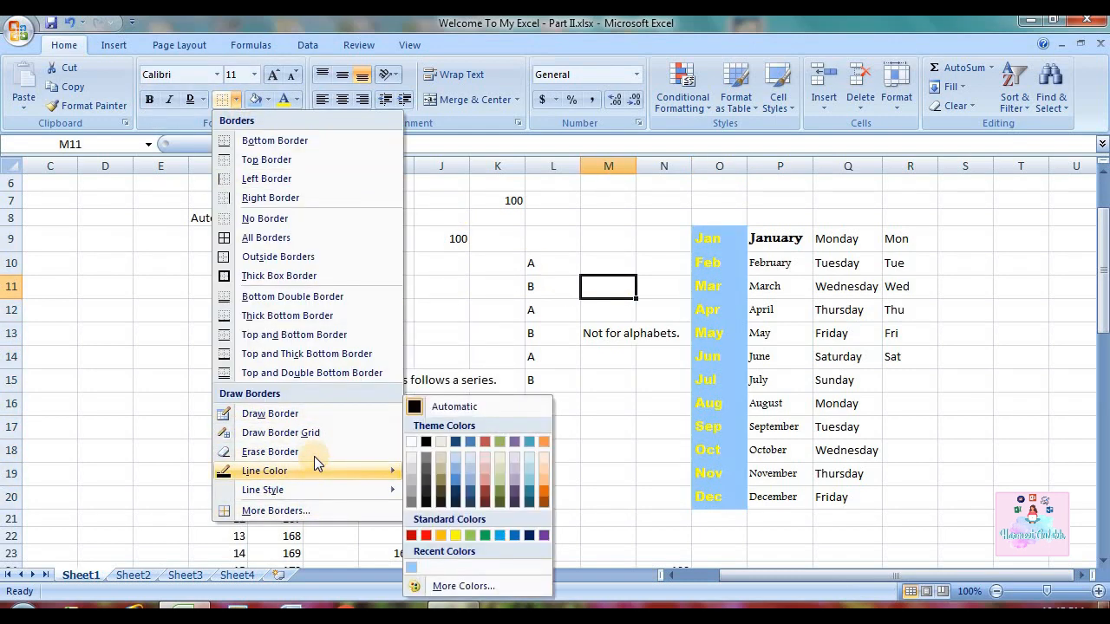
left_click(310, 412)
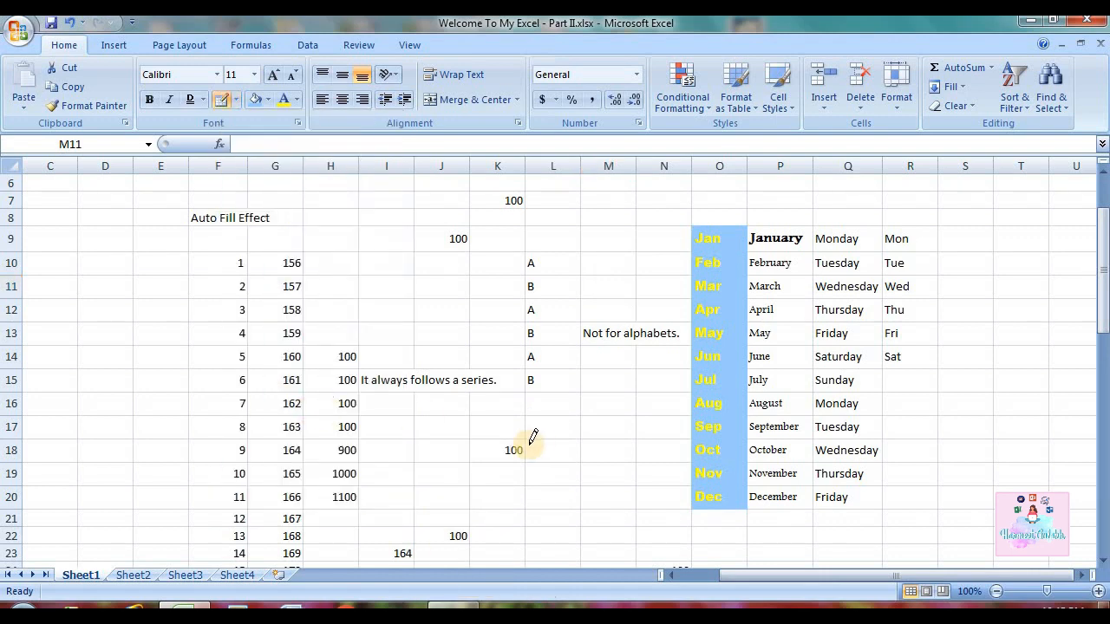
mouse_move(532, 434)
left_mouse_down()
mouse_move(622, 436)
mouse_move(634, 496)
left_mouse_up()
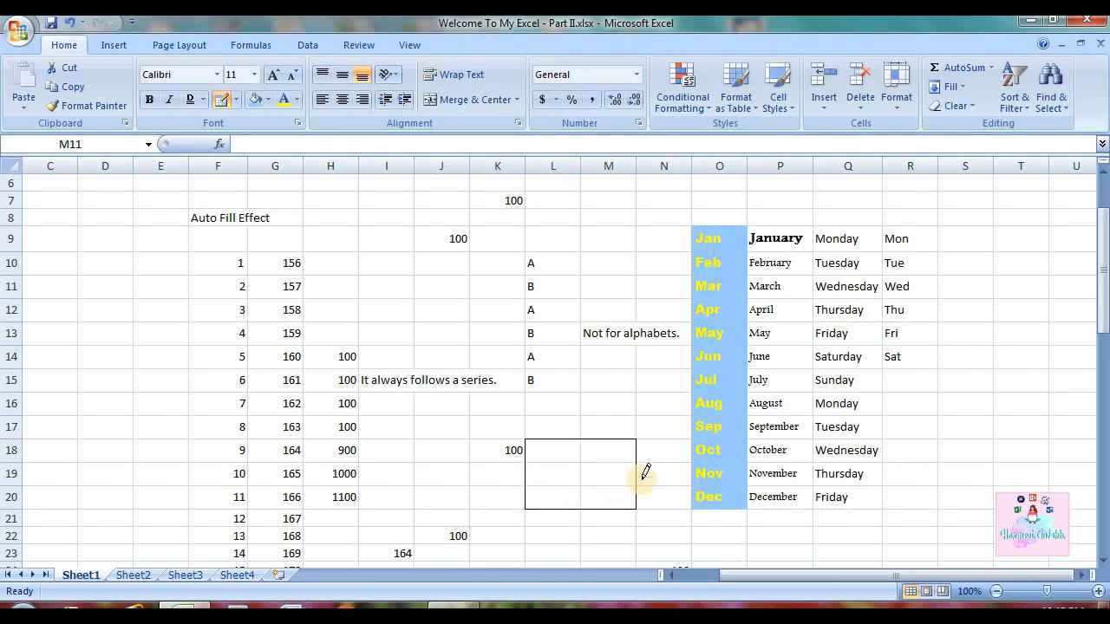
Draw left and bottom borders on cell N16 and left and top borders on cell M11, and turn off Draw Border
left_click_drag(655, 414, 618, 392)
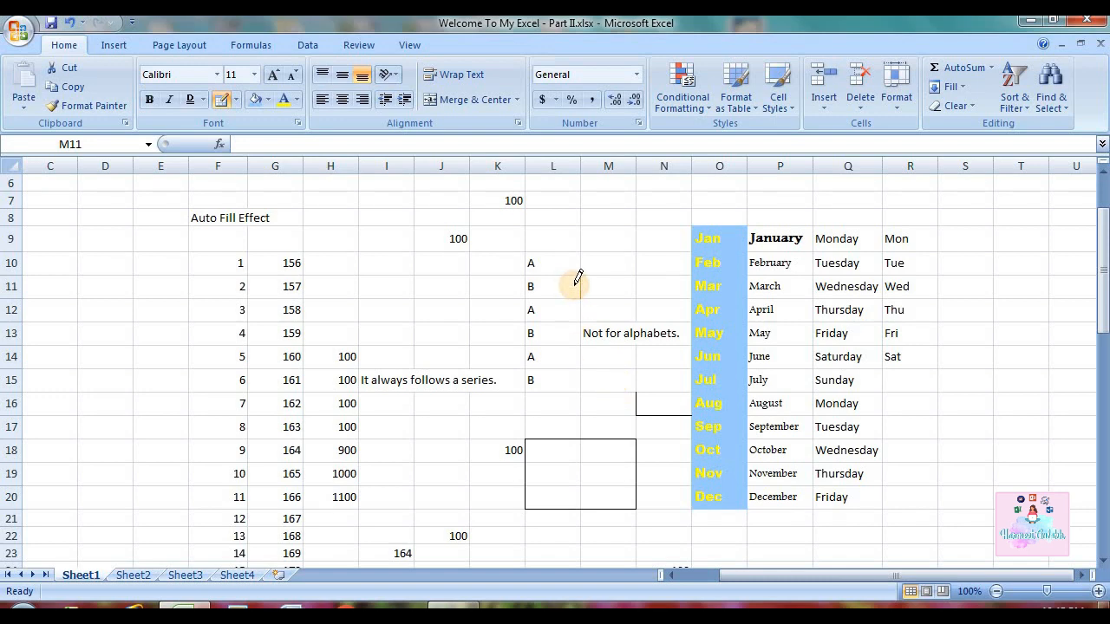
left_click_drag(579, 277, 614, 265)
left_click(237, 100)
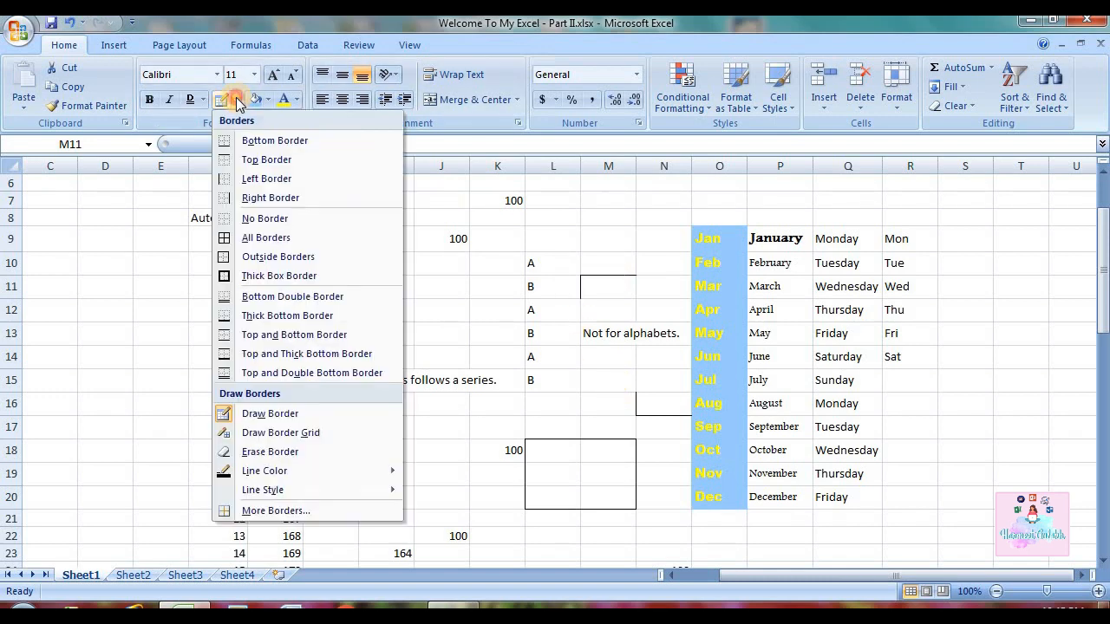
left_click(274, 415)
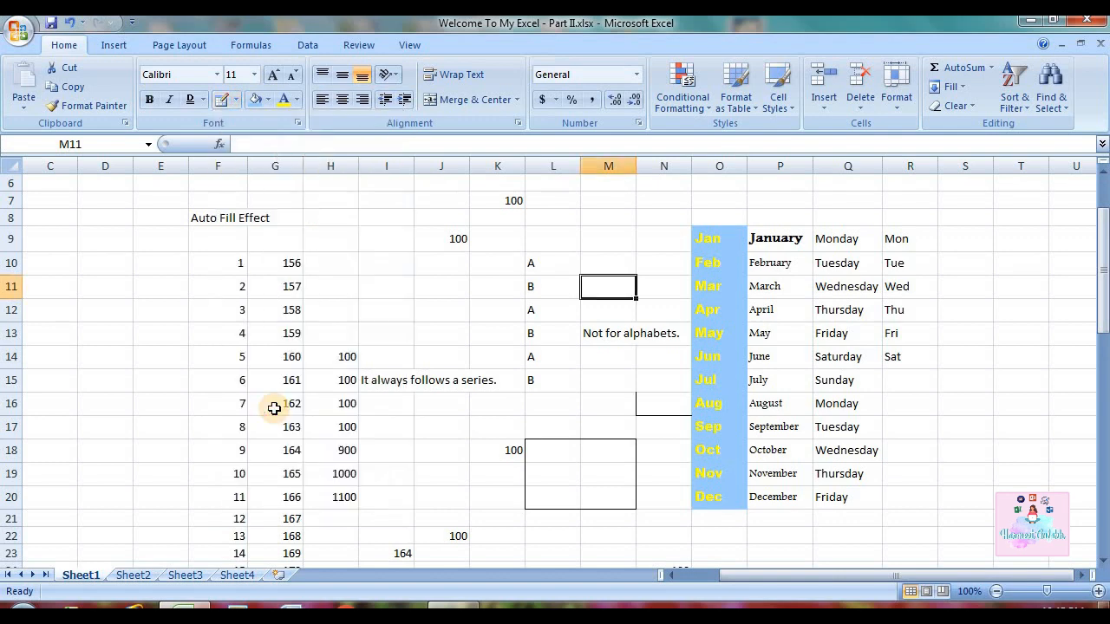
Look through the Line Color and Line Style choices for drawn borders
left_click(607, 265)
left_click(238, 99)
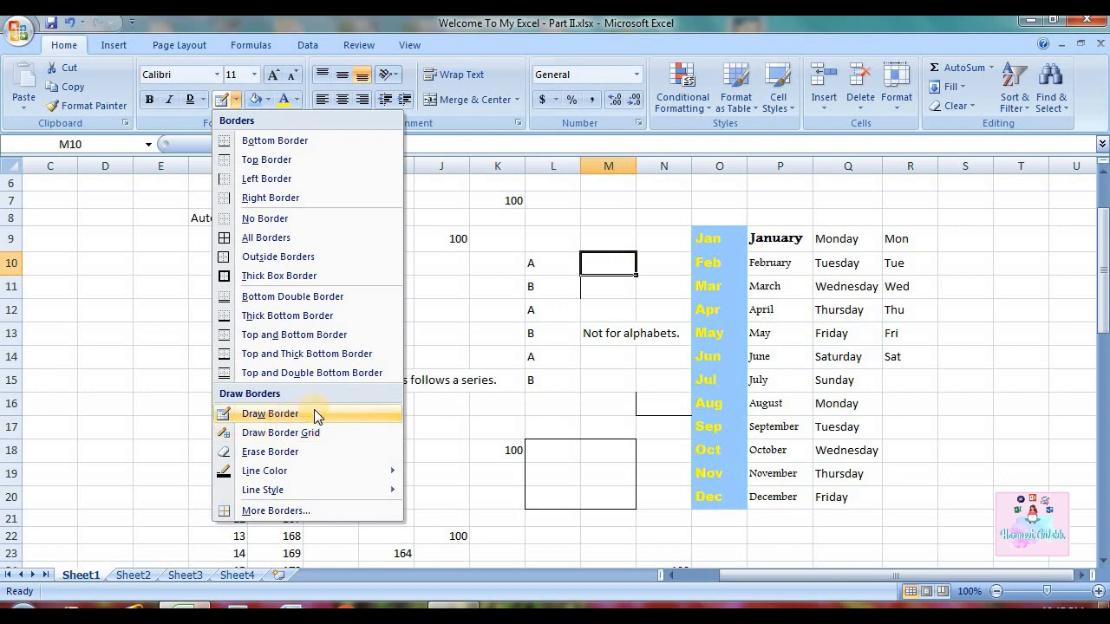
mouse_move(312, 467)
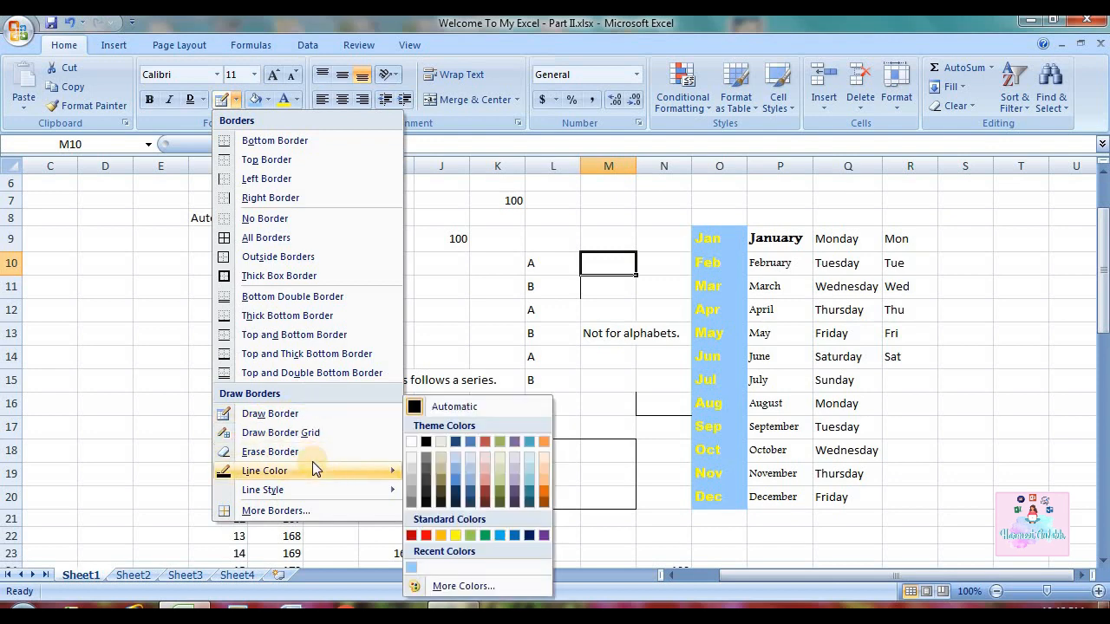
mouse_move(398, 488)
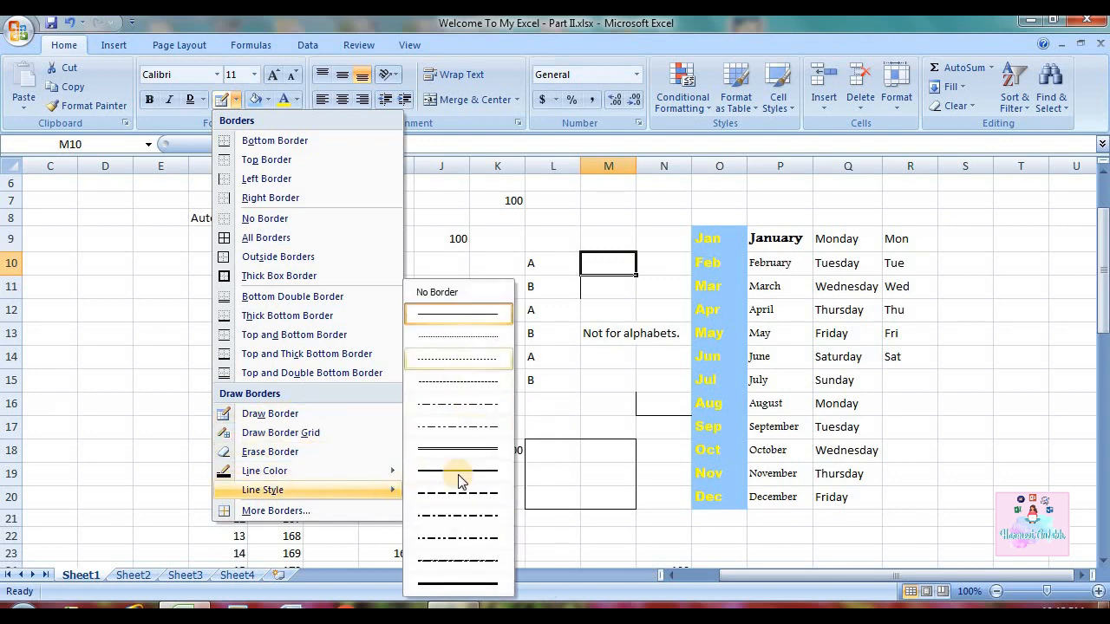
left_click(646, 357)
left_click(631, 358)
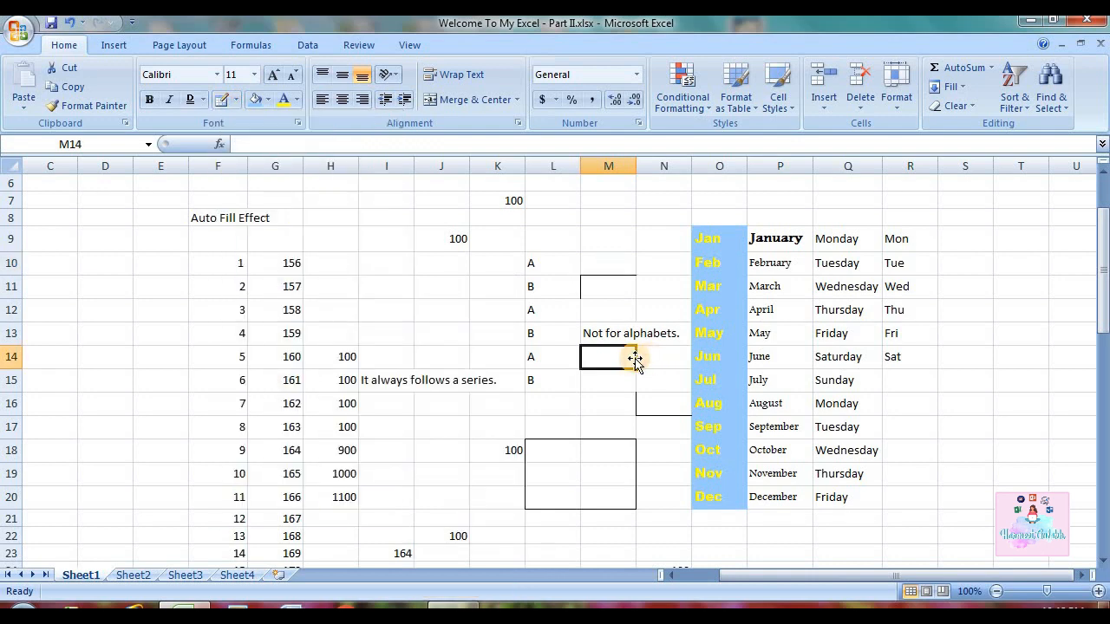
left_click(660, 339)
Open the Format Cells font settings for cell J8 and try the Italic and Bold Italic font styles
left_click(427, 216)
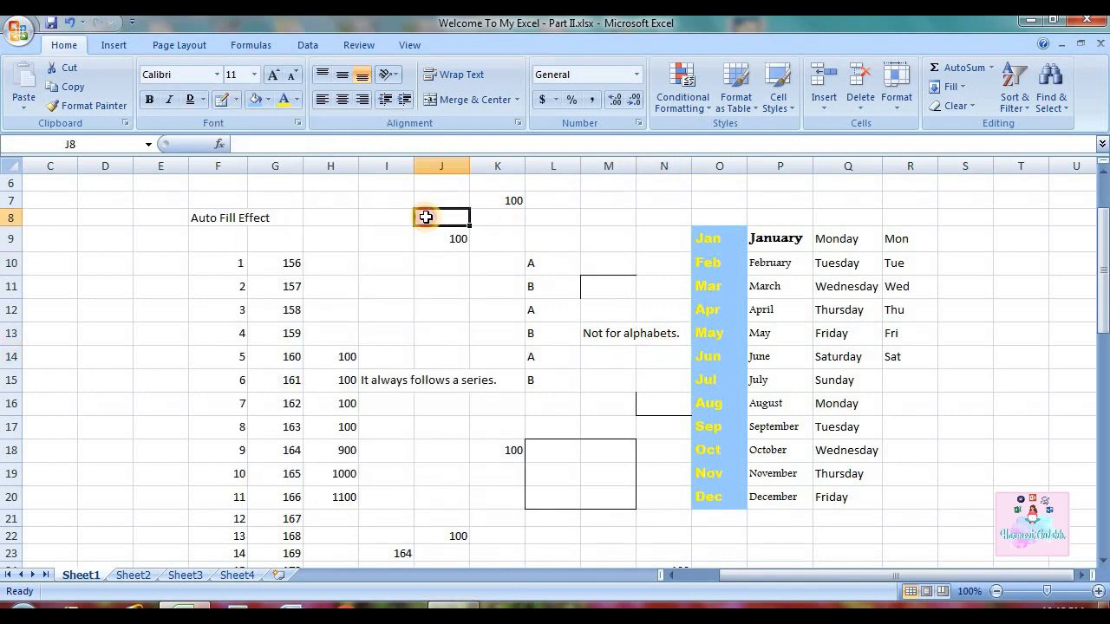
left_click(297, 124)
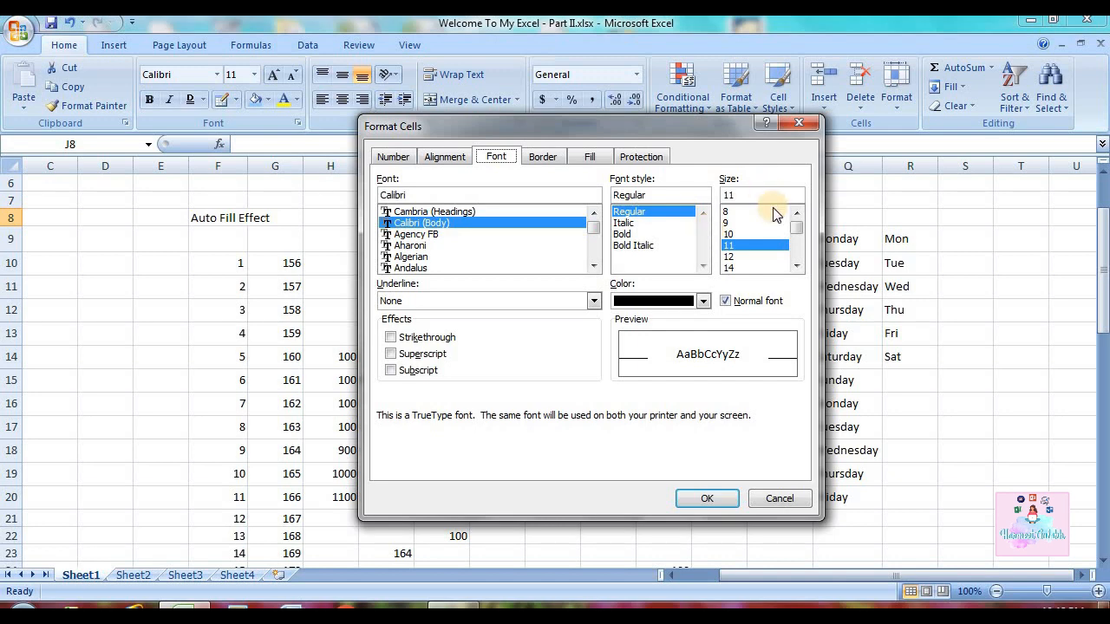
left_click(663, 223)
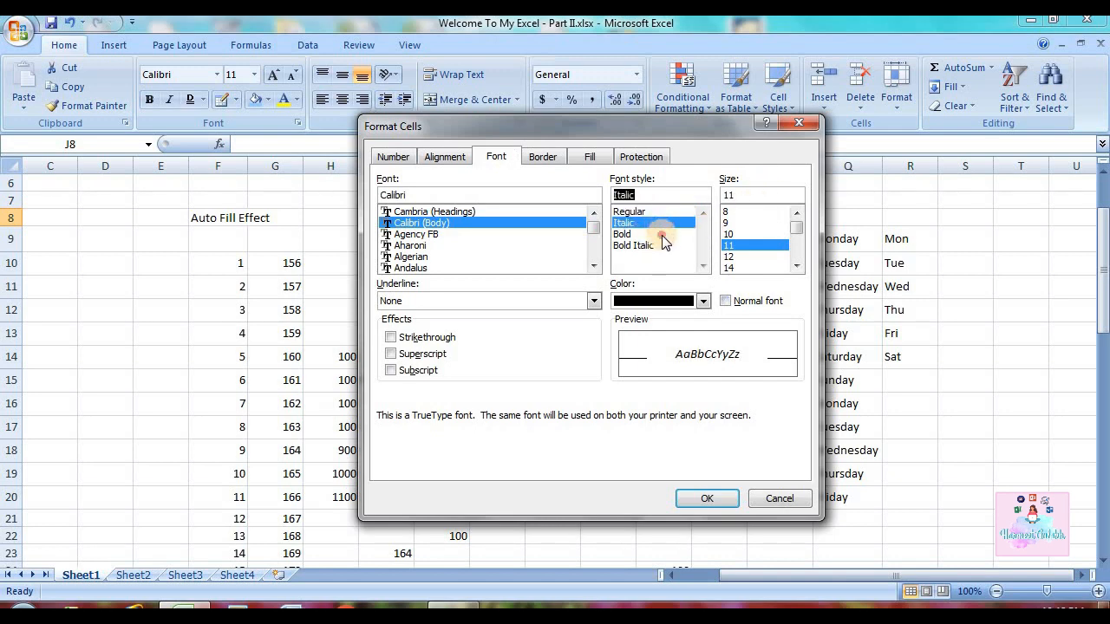
left_click(664, 246)
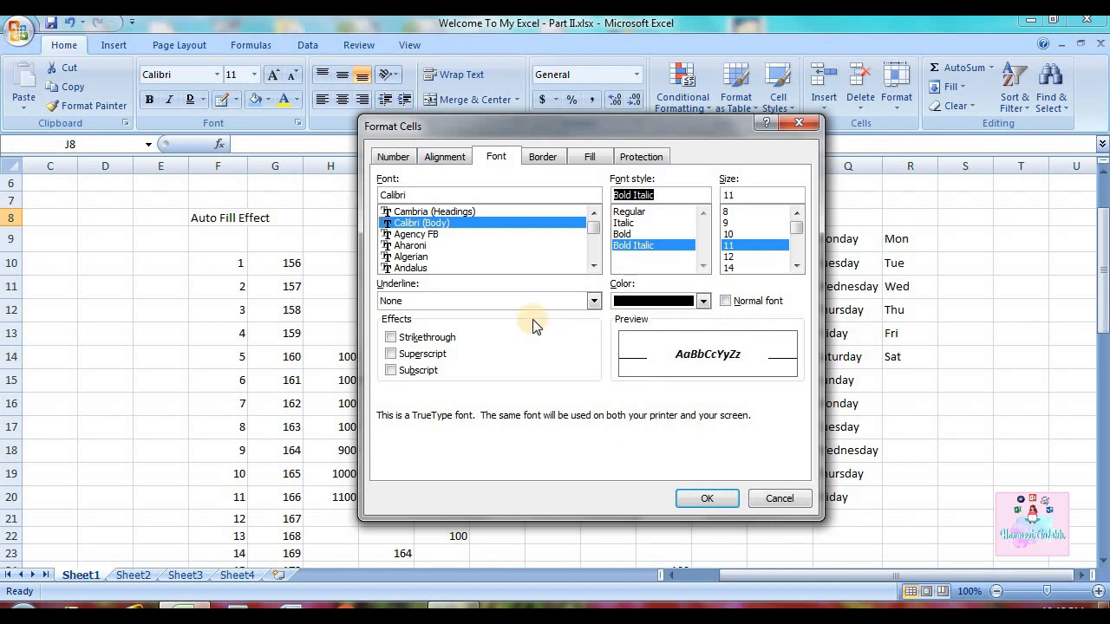
Preview the underline styles Double Accounting, Single Accounting, Single and Double, finishing on Single Accounting
left_click(594, 301)
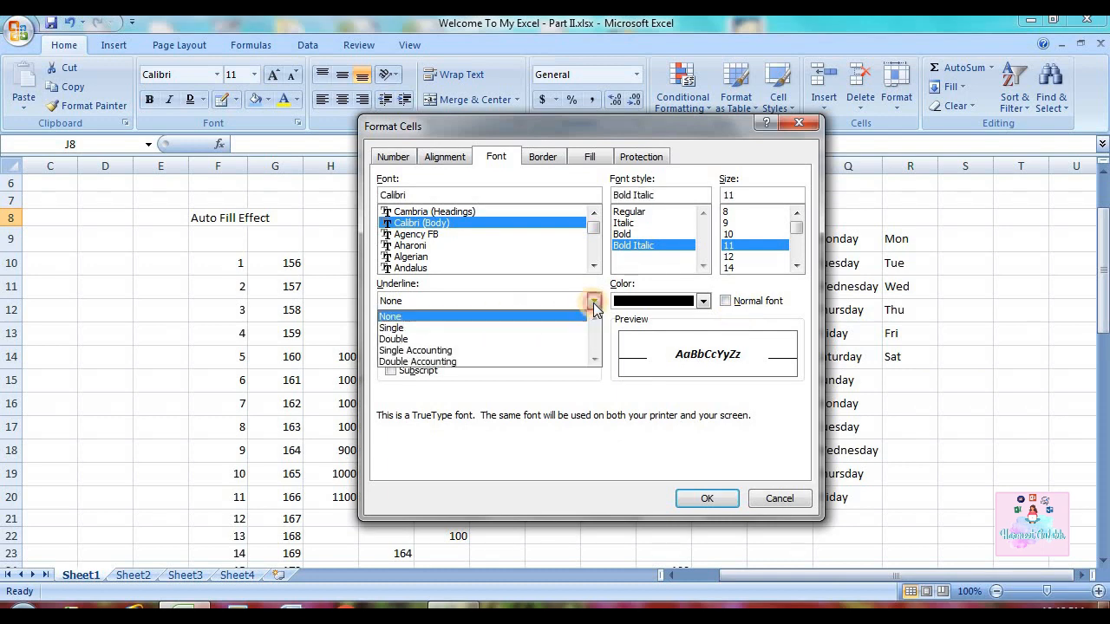
left_click(470, 359)
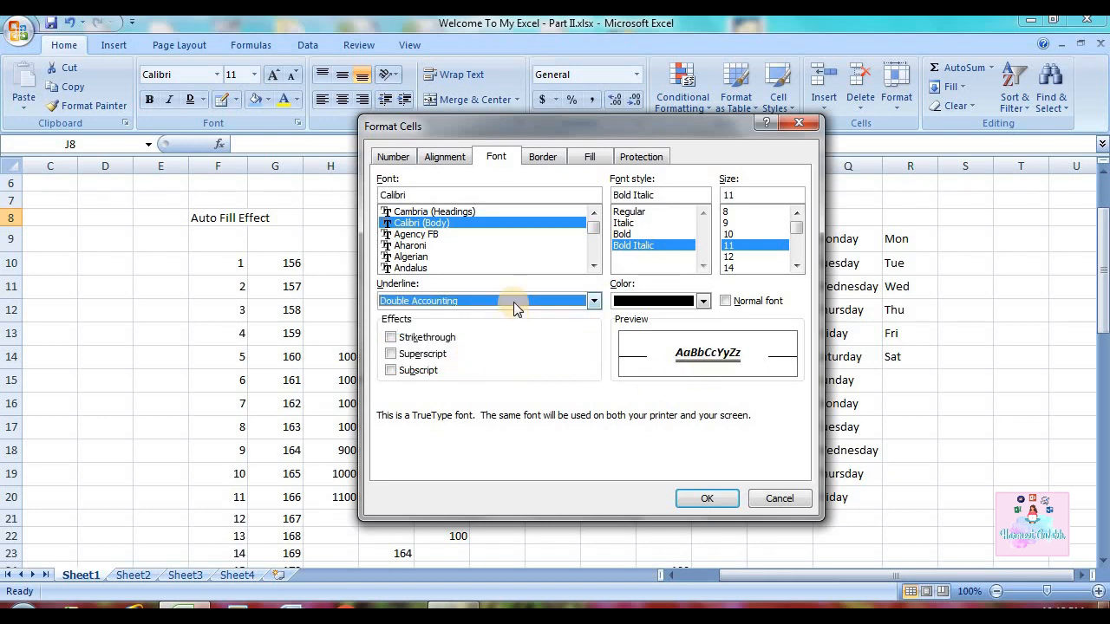
left_click(514, 302)
left_click(485, 349)
left_click(480, 303)
left_click(475, 331)
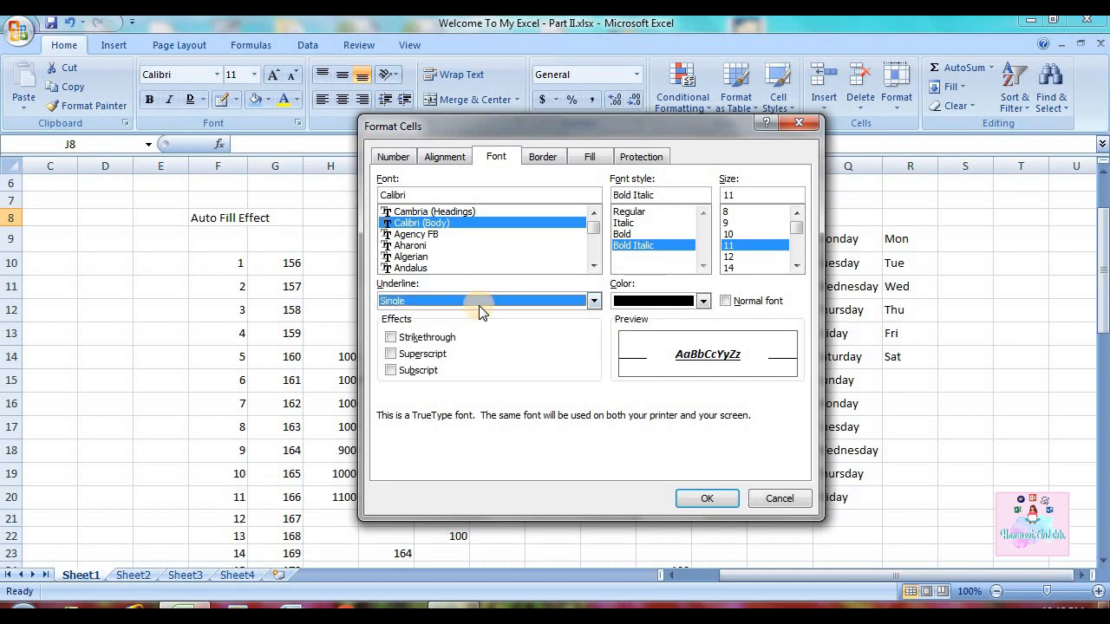
left_click(482, 299)
left_click(471, 340)
left_click(477, 300)
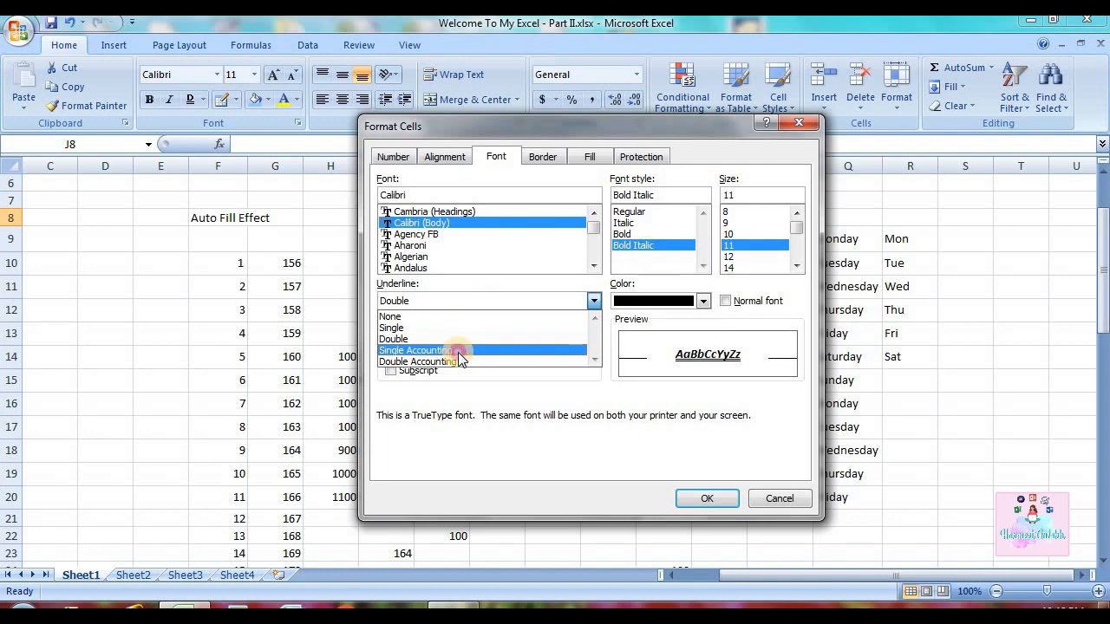
left_click(458, 350)
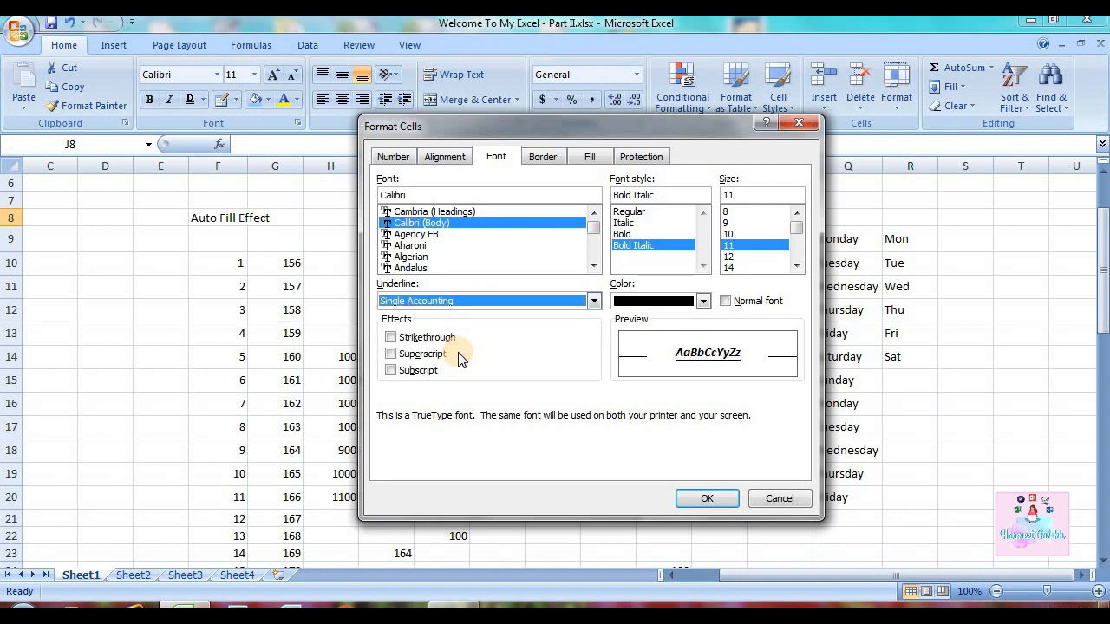
Compare the Single underline with Single Accounting by switching to Single and back to Single Accounting
left_click(594, 300)
left_click(544, 326)
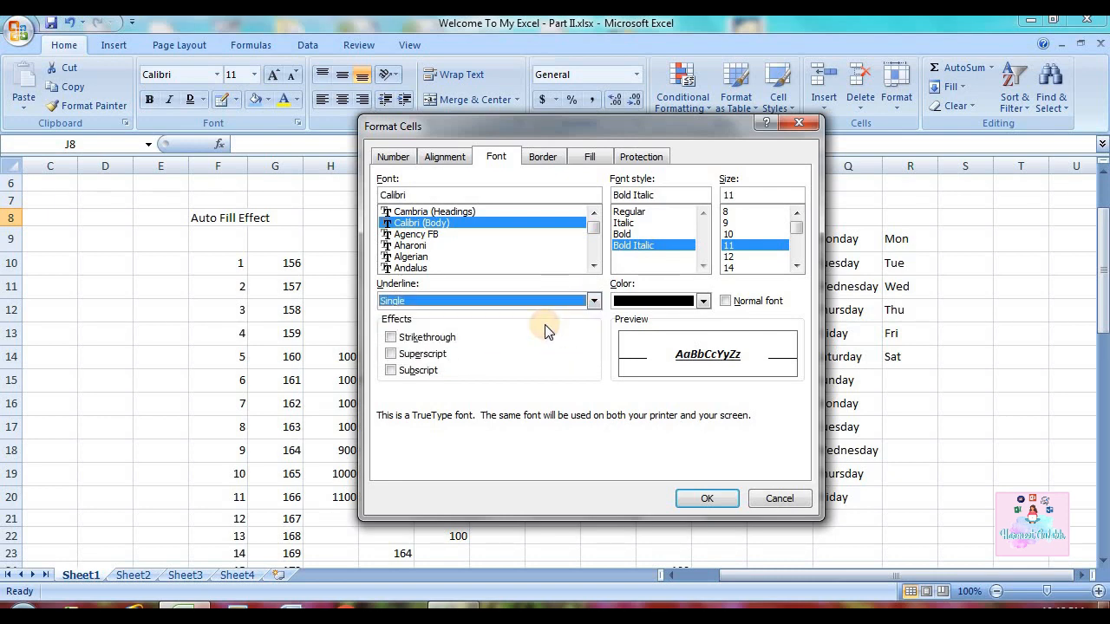
left_click(593, 300)
left_click(479, 352)
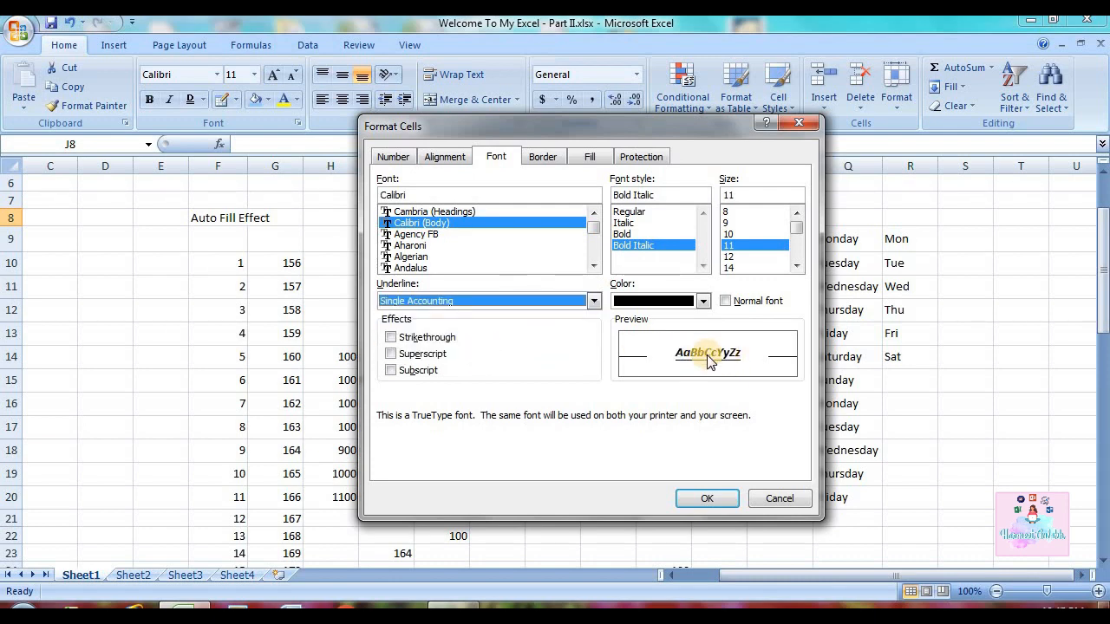
Try the Strikethrough, Superscript and Subscript effects, clear them, and cancel the Format Cells dialog
left_click(406, 340)
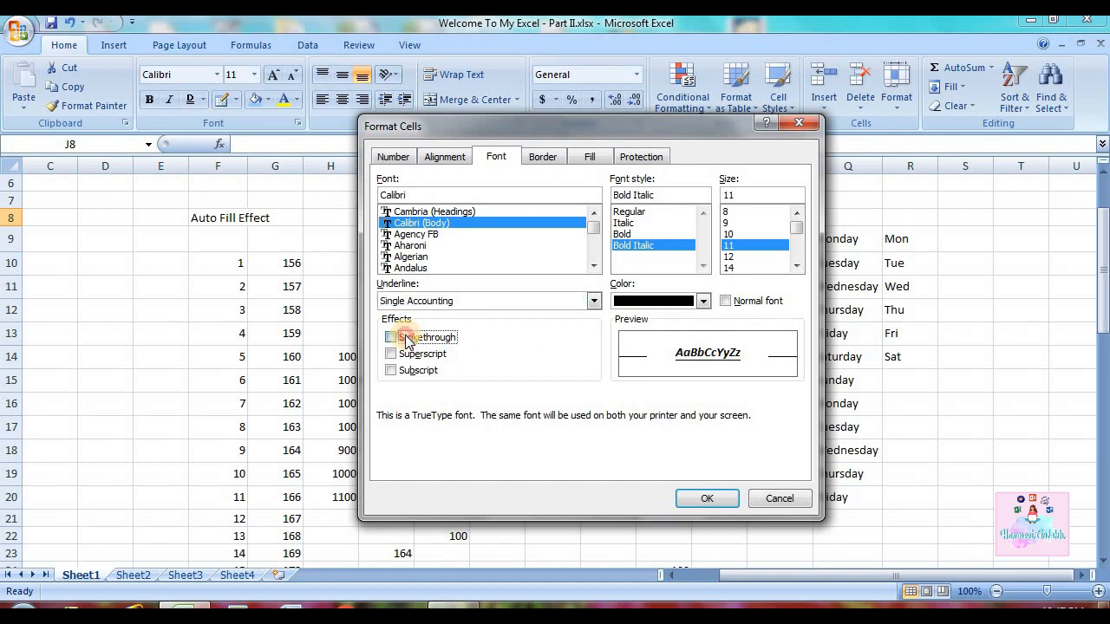
left_click(419, 359)
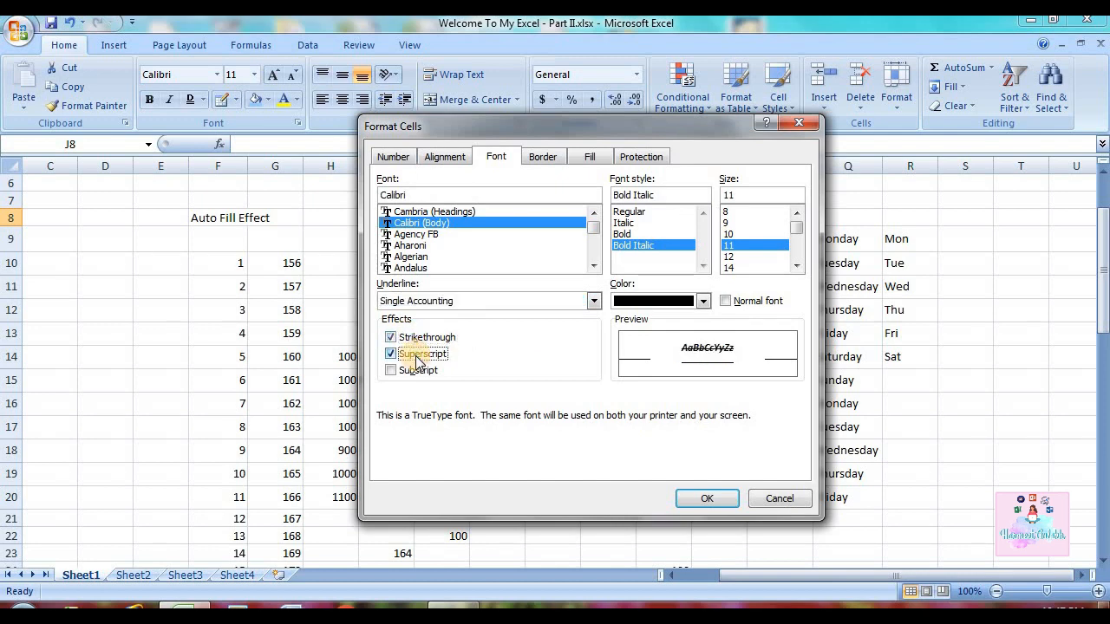
left_click(423, 373)
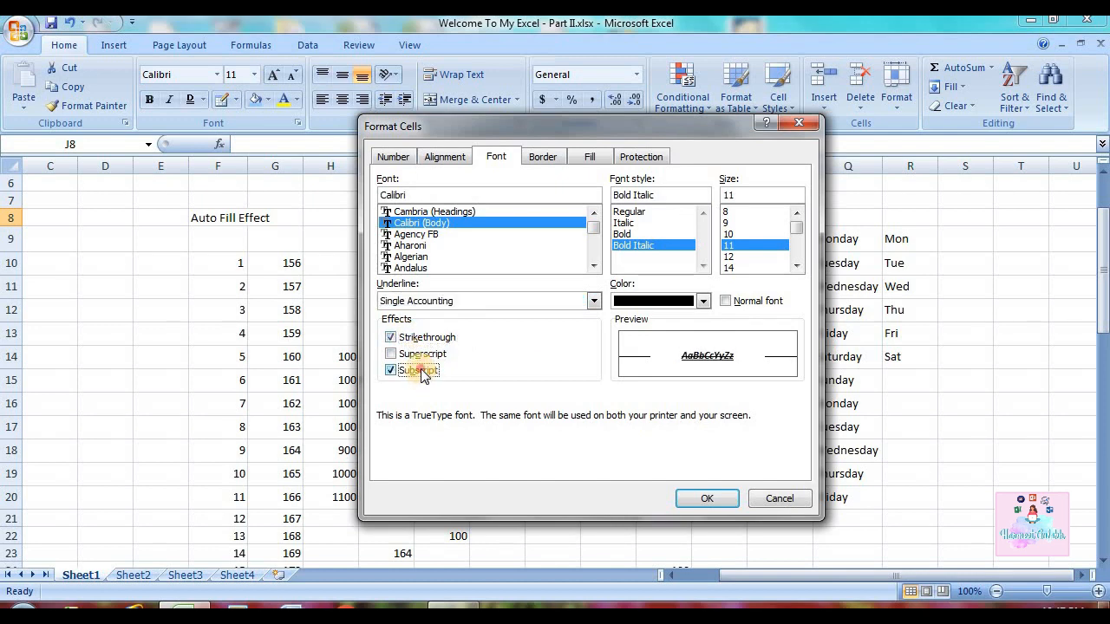
left_click(421, 372)
left_click(425, 337)
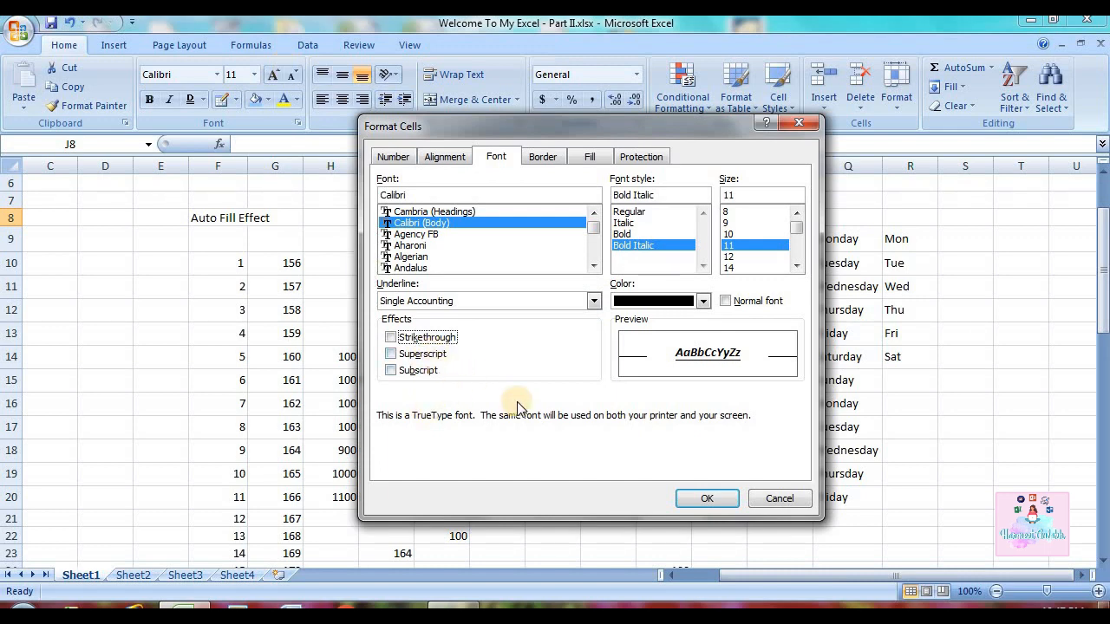
left_click(778, 498)
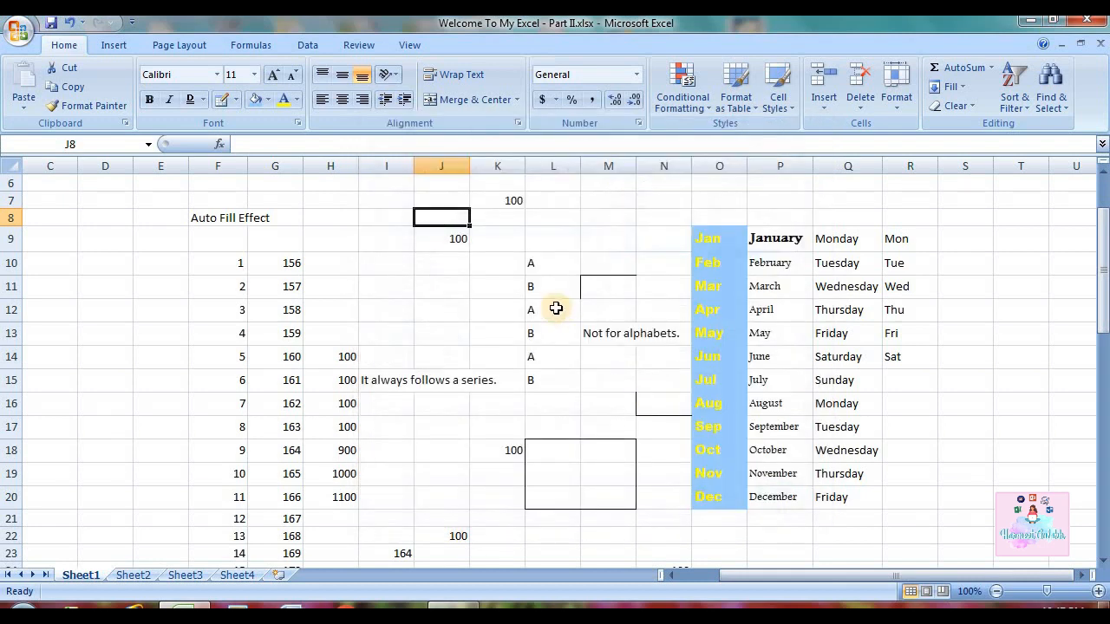
Try left, center and right alignment on cell G10, return it to left alignment, and top-align it
left_click(365, 216)
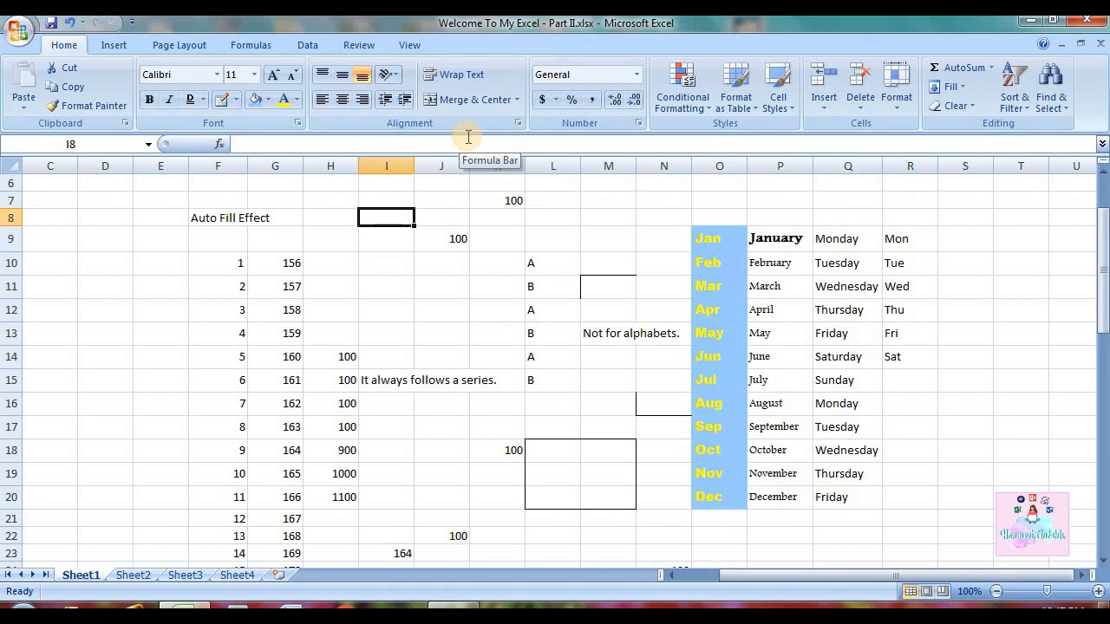
left_click(293, 263)
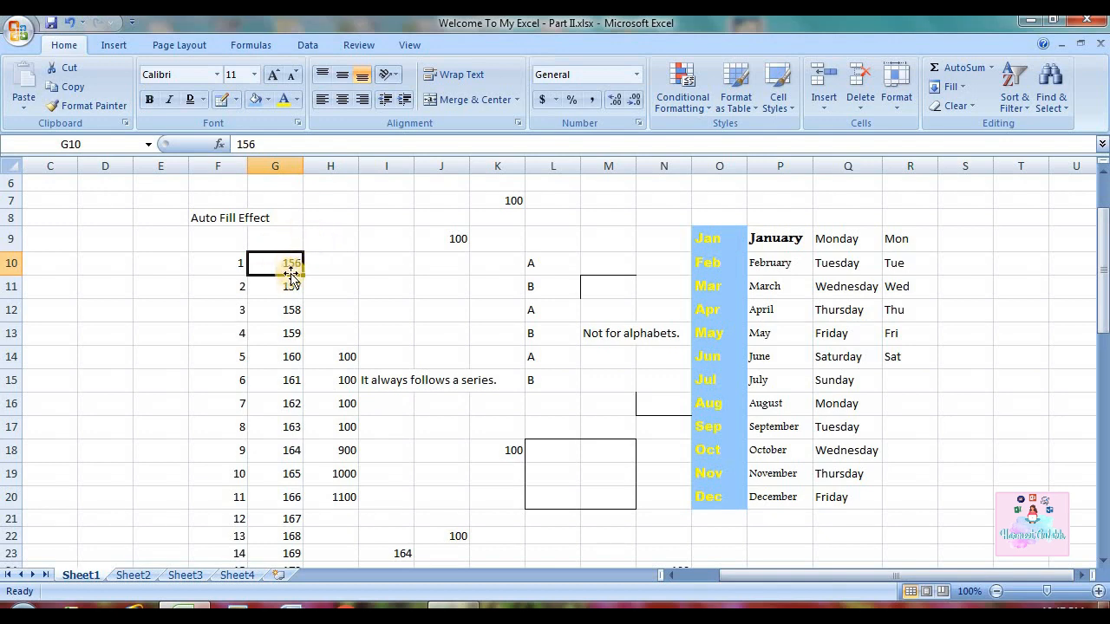
left_click(322, 101)
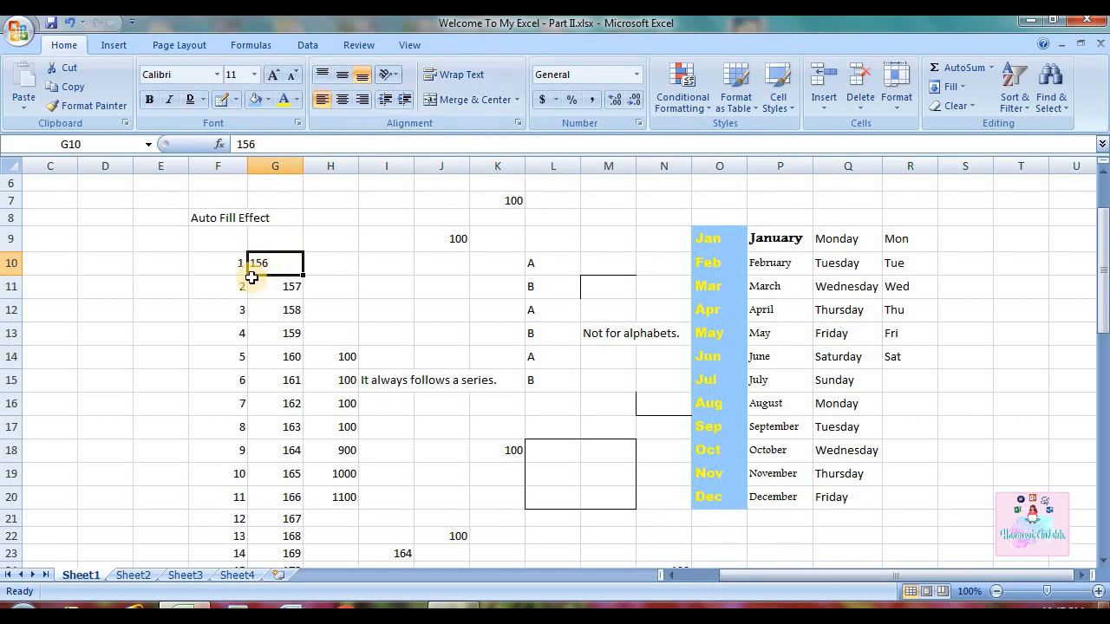
left_click(346, 96)
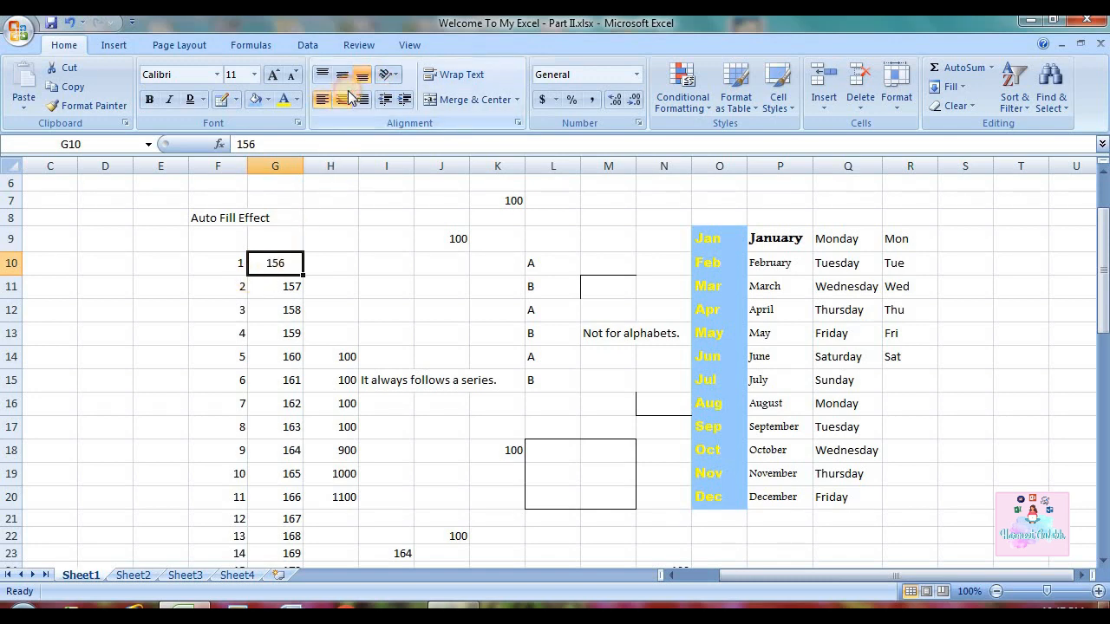
left_click(363, 99)
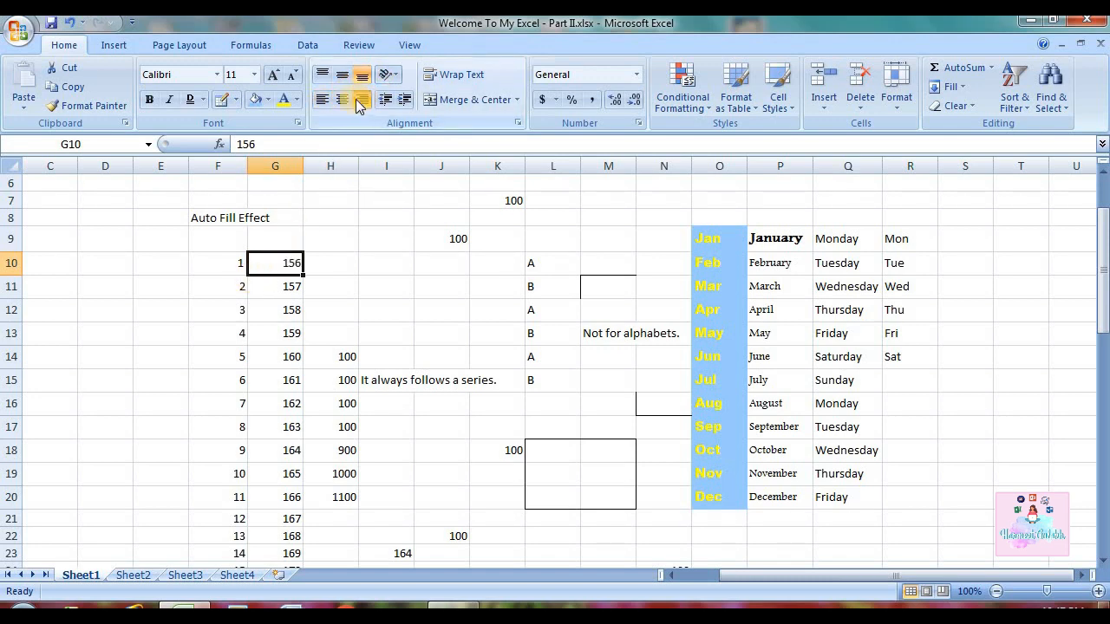
left_click(327, 100)
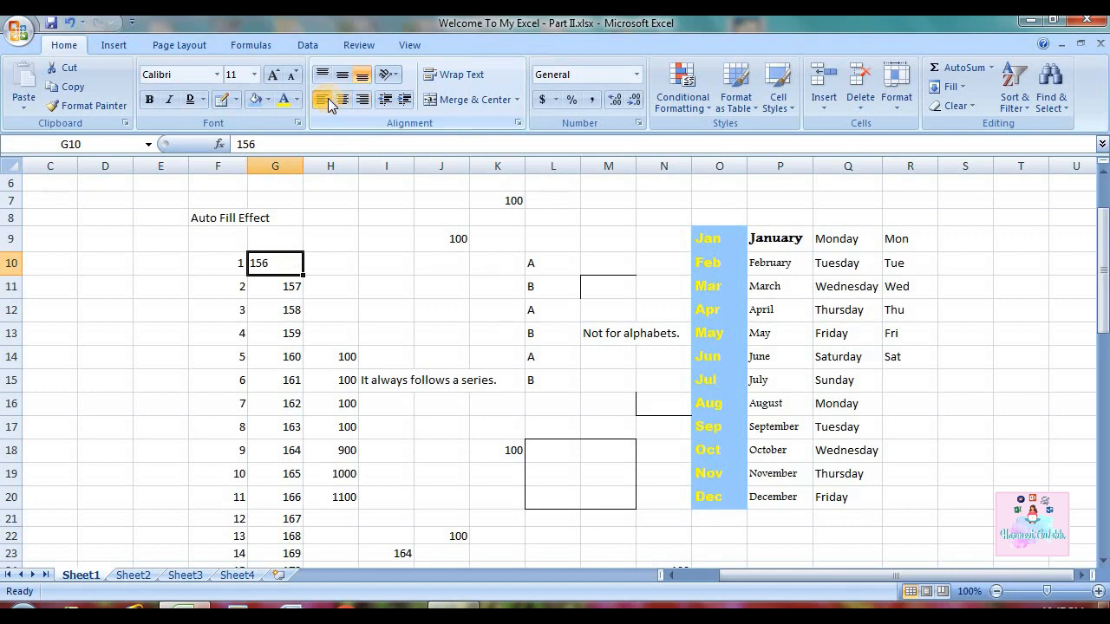
left_click(325, 81)
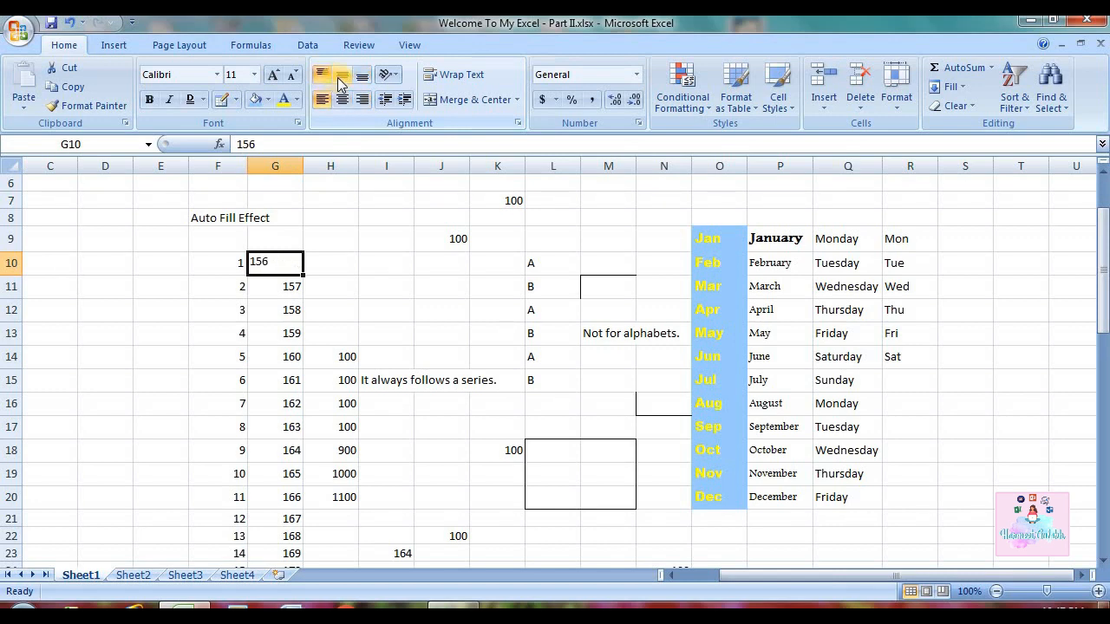
Try middle and bottom vertical alignment on cell G10, finishing with its value centered horizontally and middle-aligned
left_click(340, 82)
left_click(360, 82)
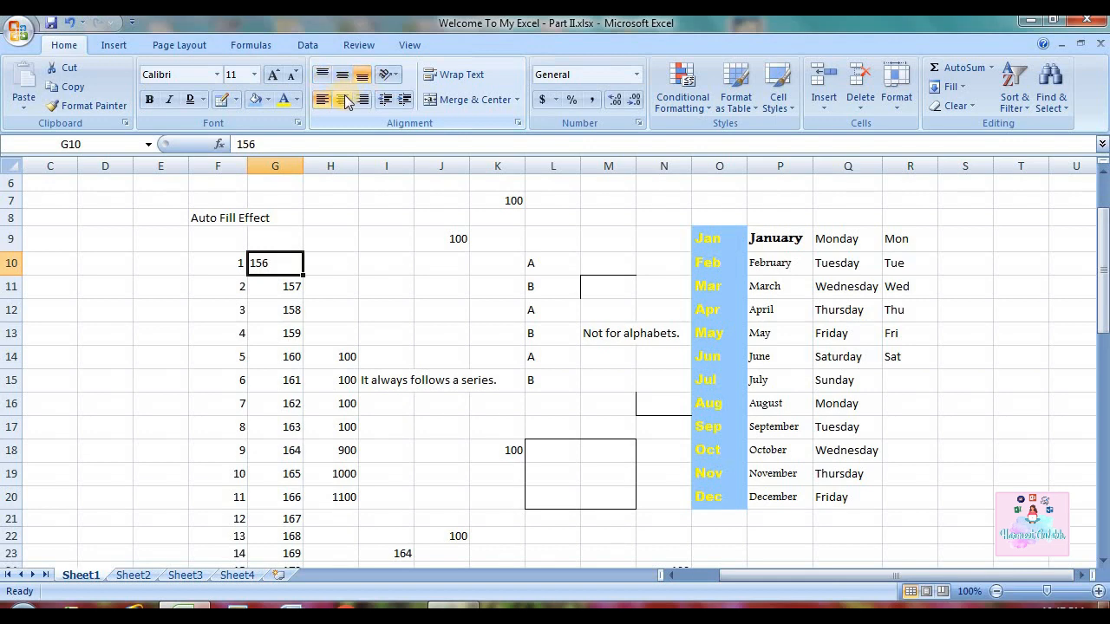
left_click(345, 101)
left_click(345, 83)
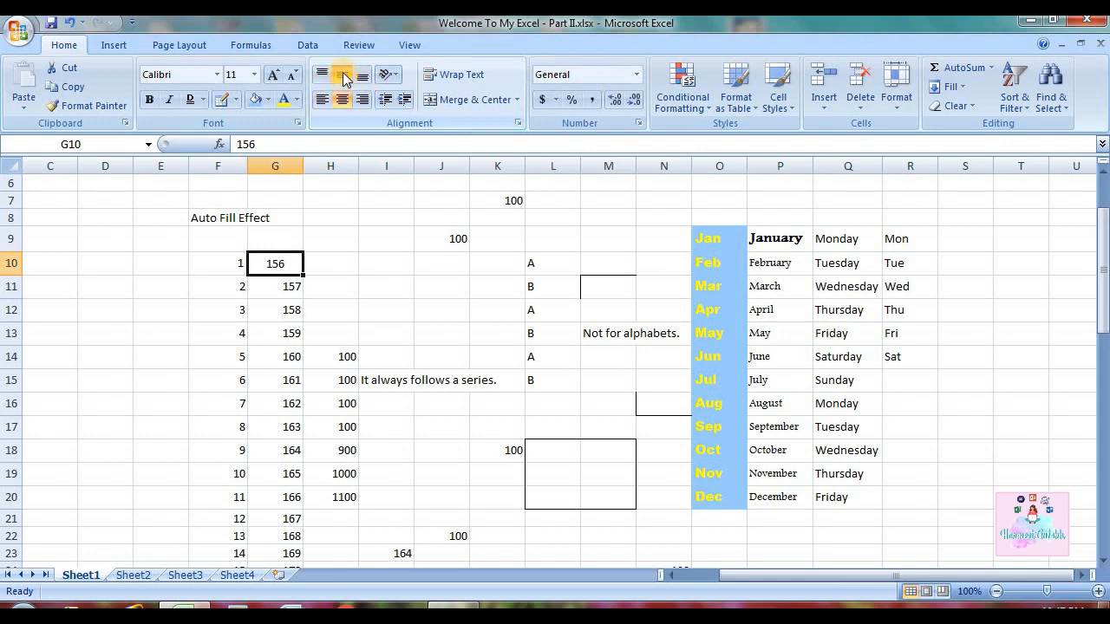
left_click(384, 237)
Center the month abbreviations in O9:O20 horizontally and middle-align them vertically
left_click_drag(716, 237, 730, 503)
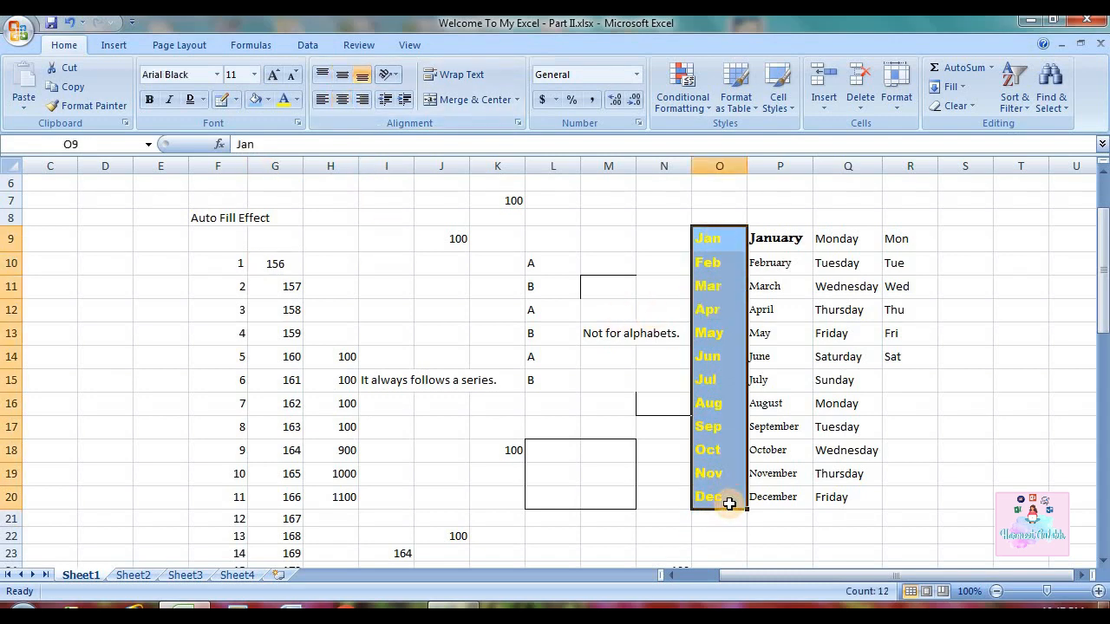
left_click(343, 100)
left_click(344, 81)
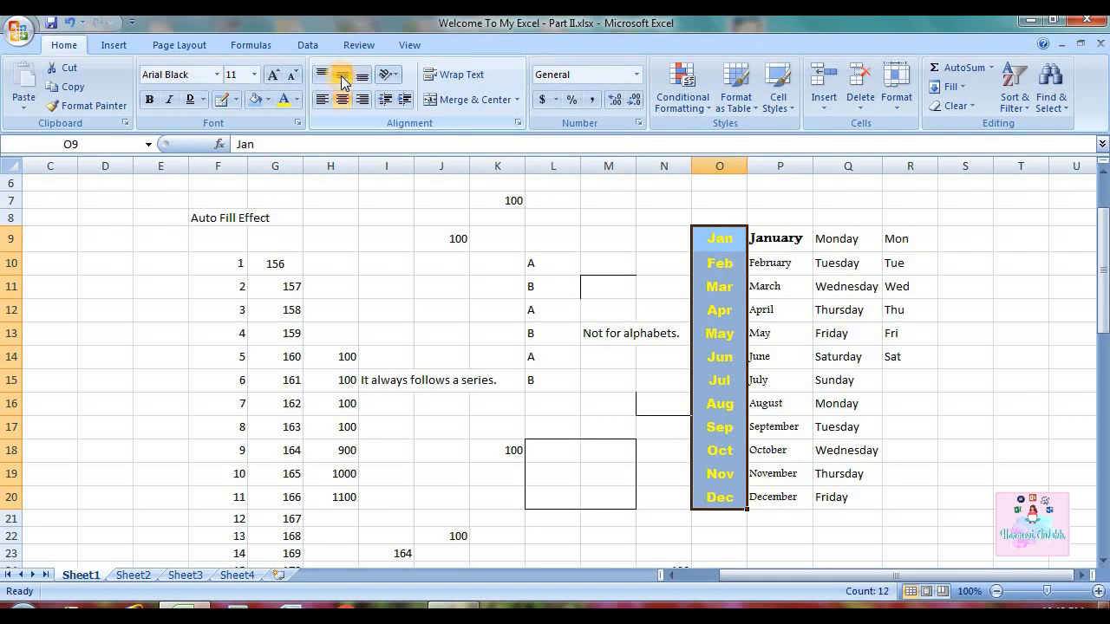
left_click(550, 216)
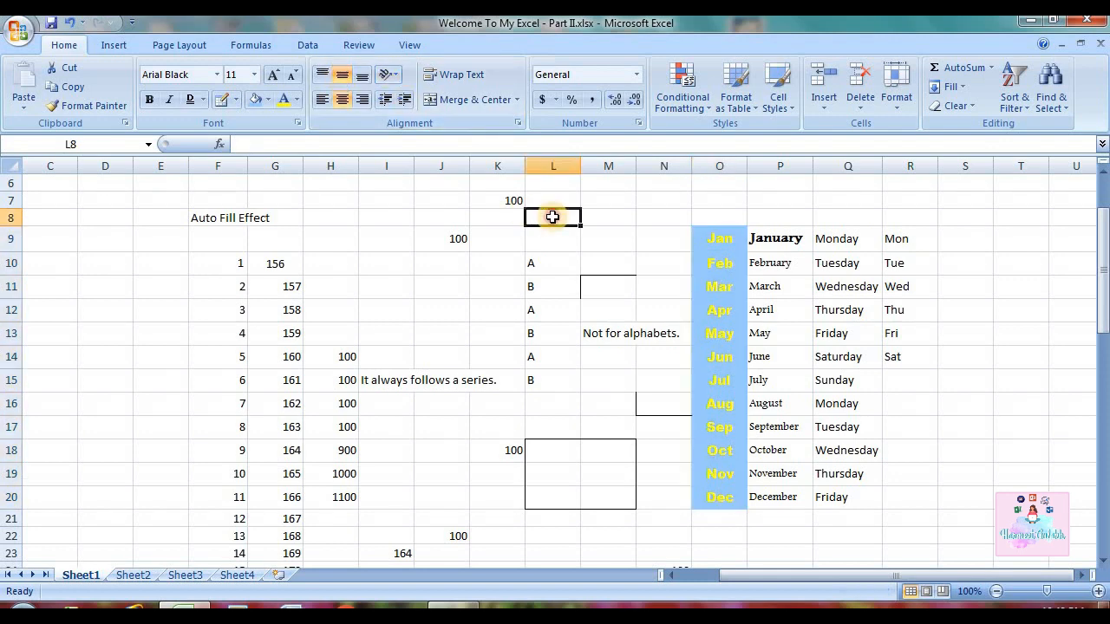
Try the Angle Counterclockwise, Angle Clockwise and Rotate Text Up orientations on the Jan cell O9
left_click(718, 246)
left_click(389, 74)
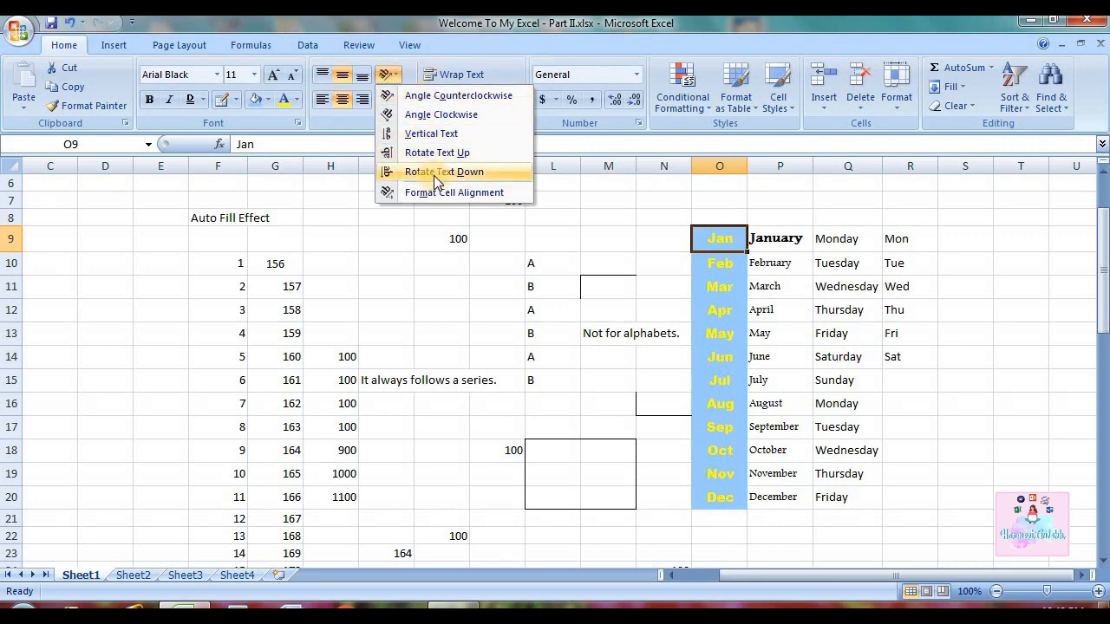
left_click(425, 95)
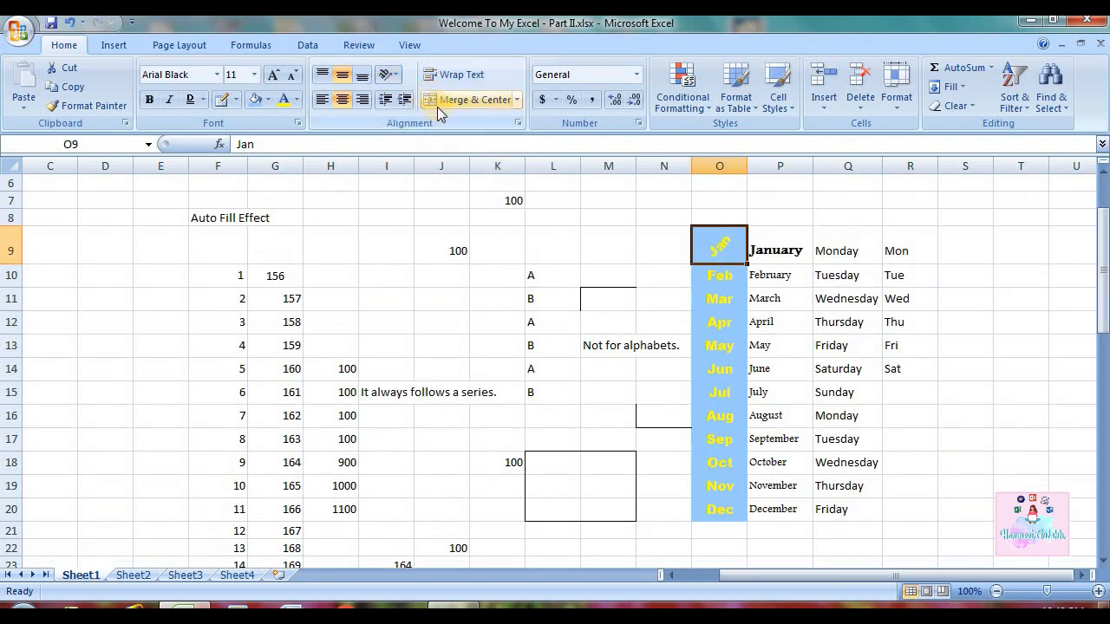
left_click(392, 74)
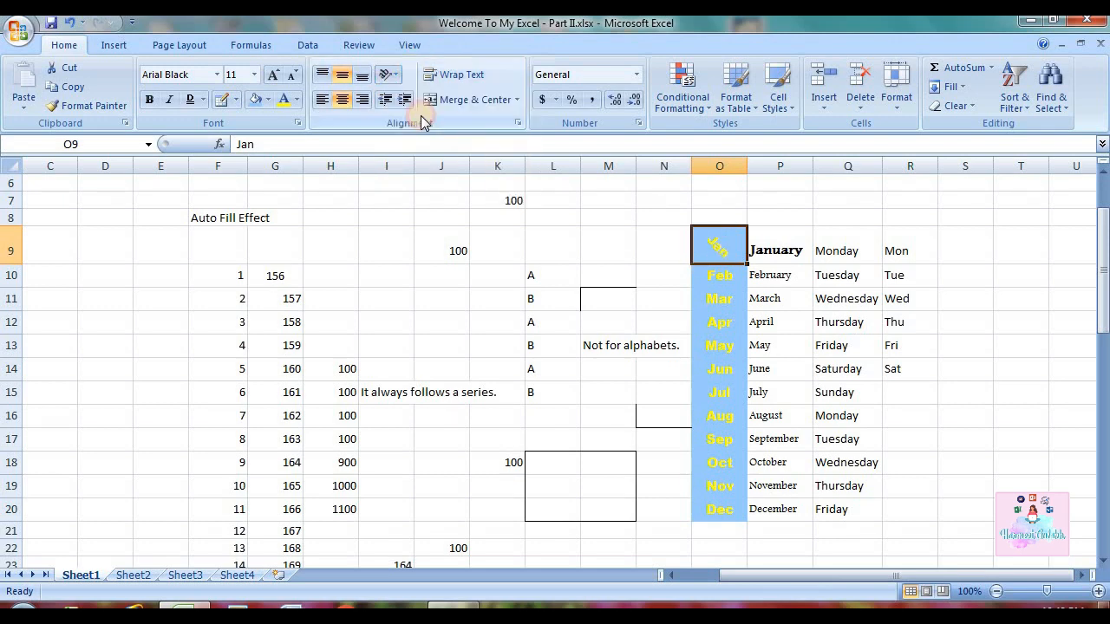
left_click(389, 74)
left_click(426, 149)
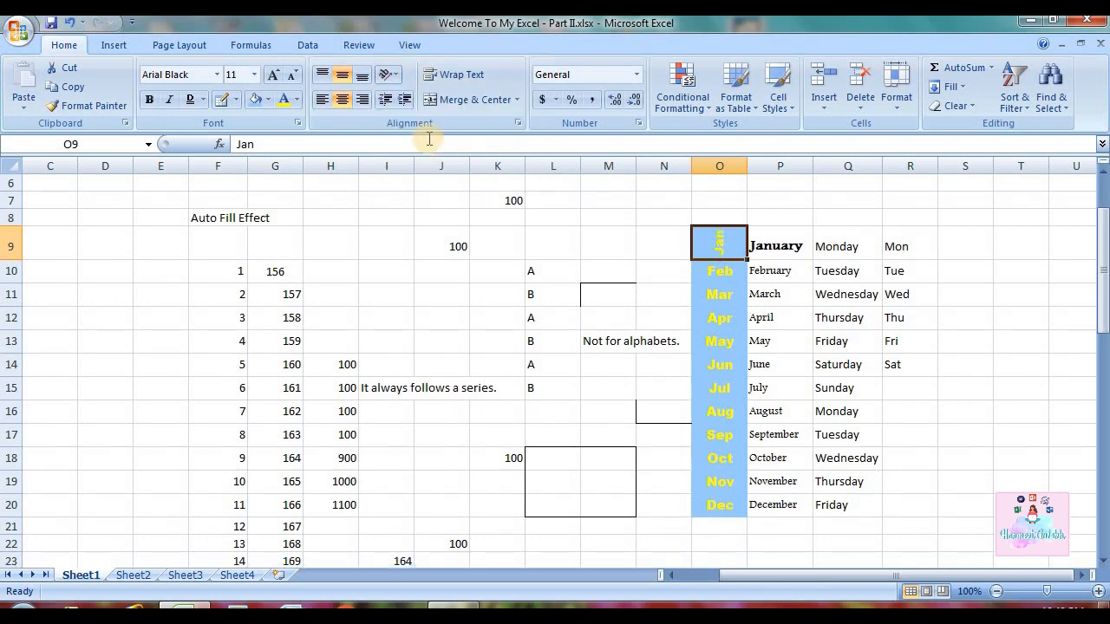
Try Rotate Text Down and Angle Counterclockwise on cell O9, finishing on Rotate Text Down
left_click(389, 74)
left_click(436, 169)
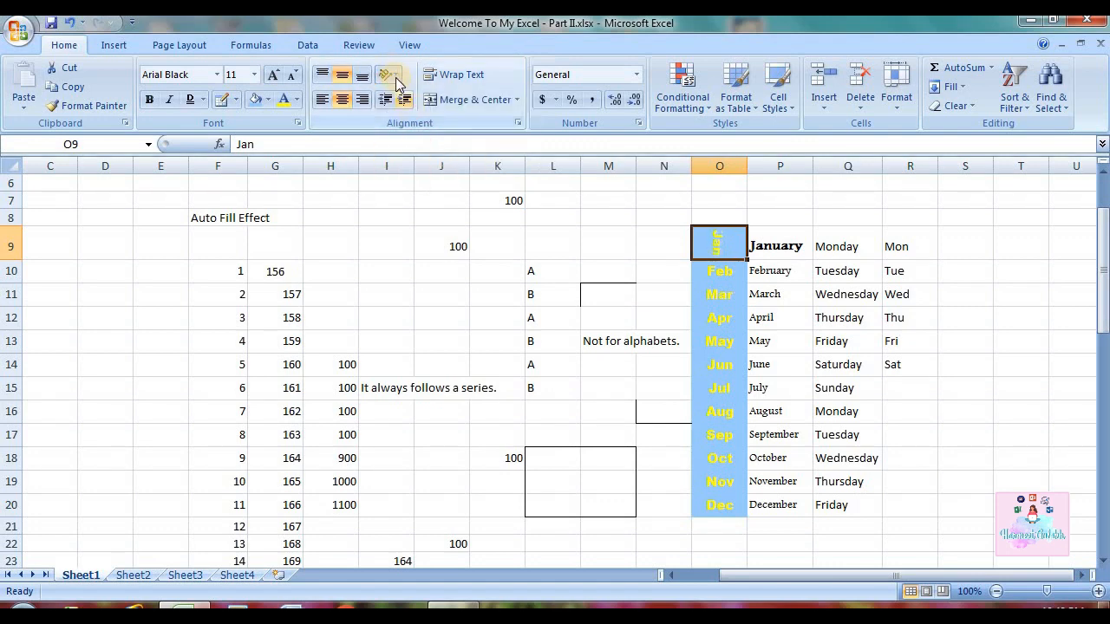
left_click(392, 76)
left_click(412, 95)
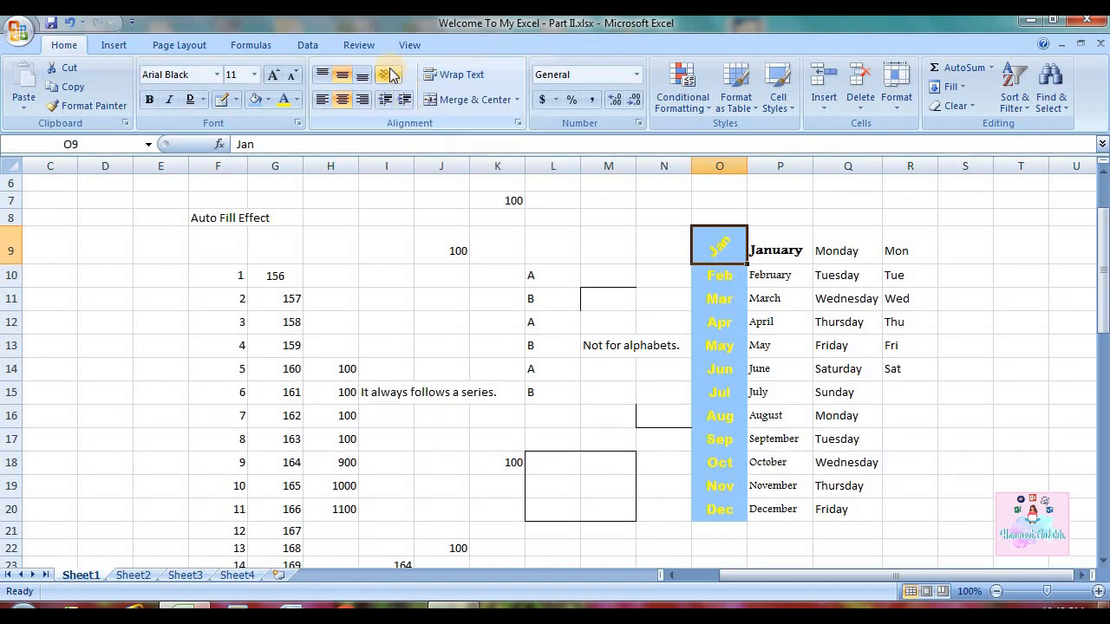
left_click(389, 75)
left_click(438, 171)
Set cell O9's horizontal alignment to General and vertical alignment to Top through Format Cell Alignment
left_click(390, 76)
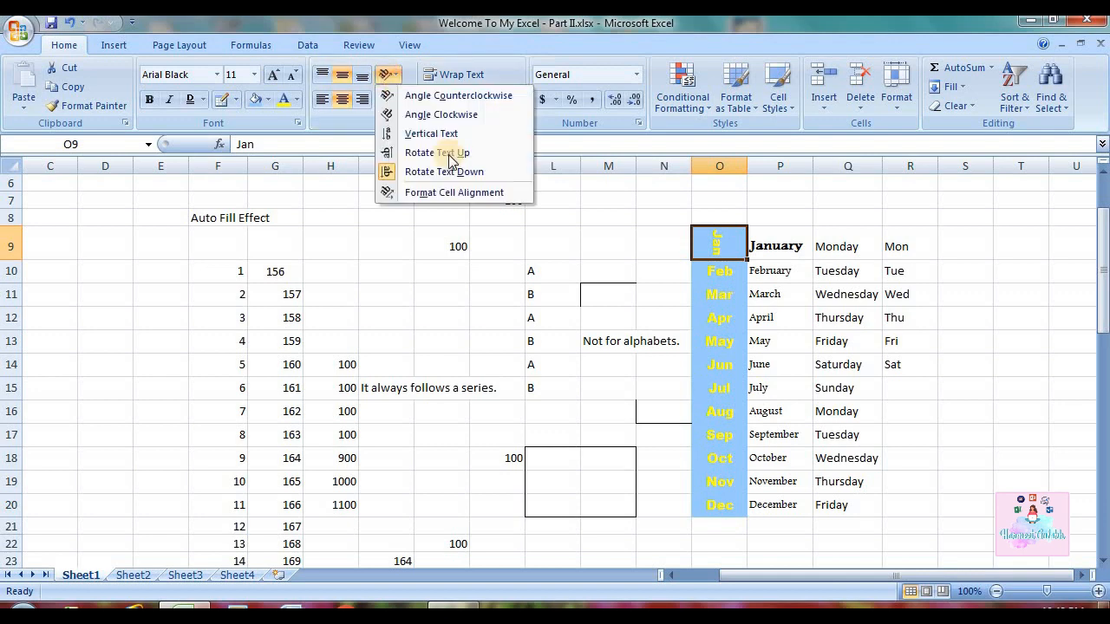
left_click(469, 191)
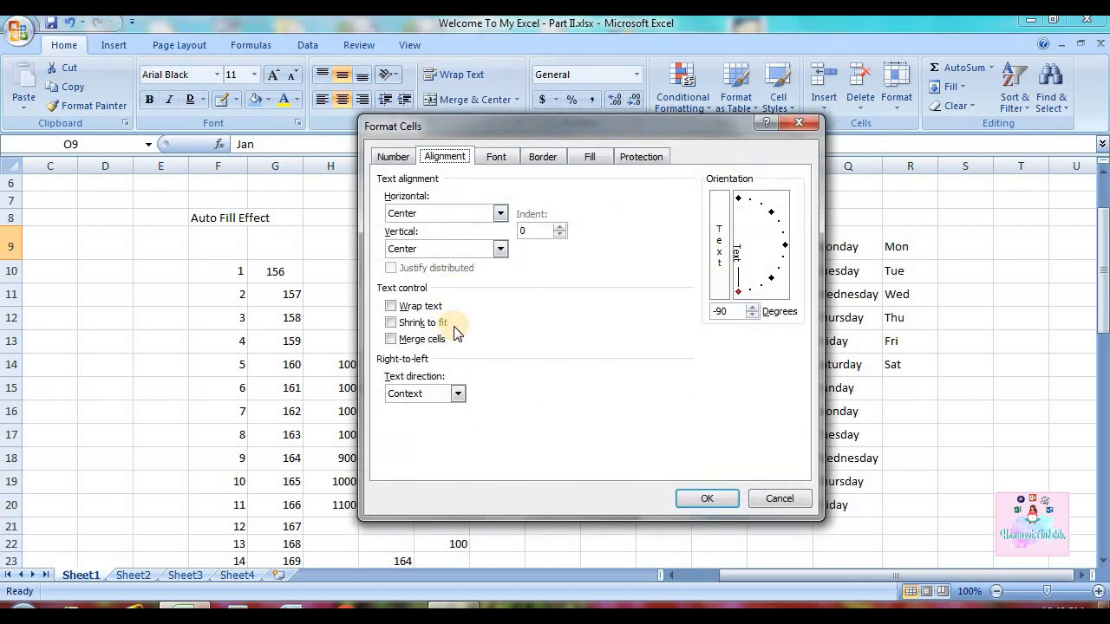
left_click(486, 217)
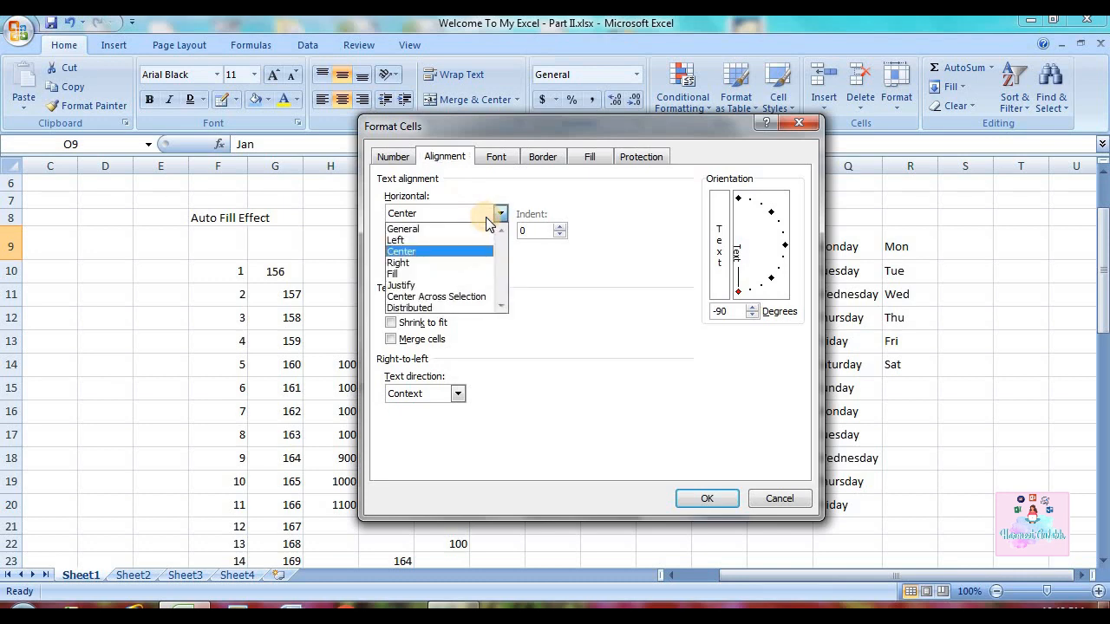
left_click(488, 217)
left_click(491, 215)
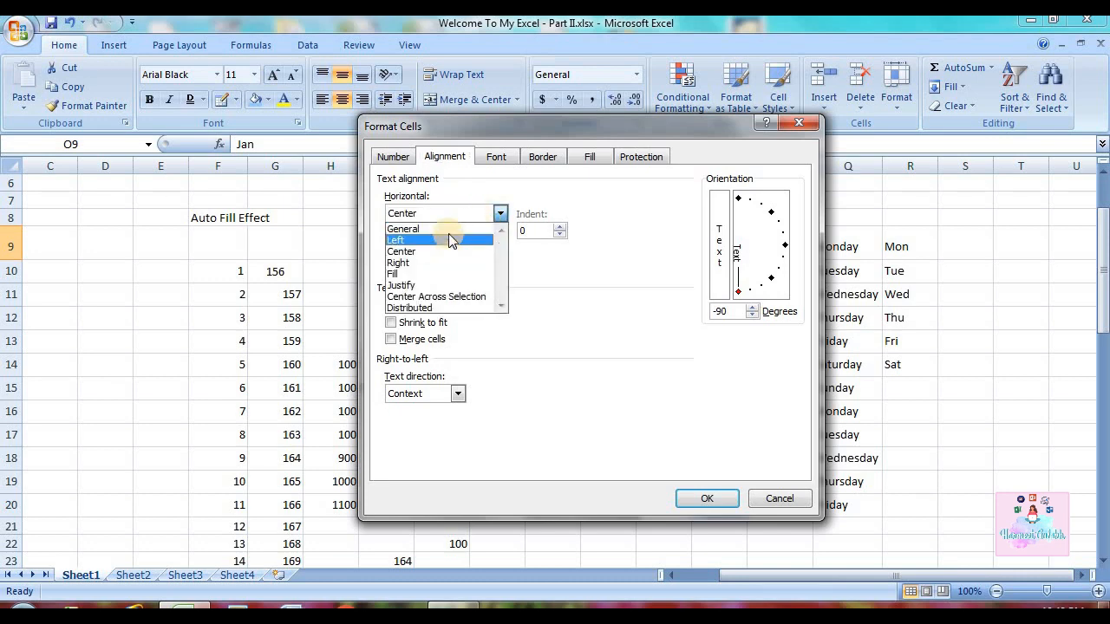
left_click(448, 228)
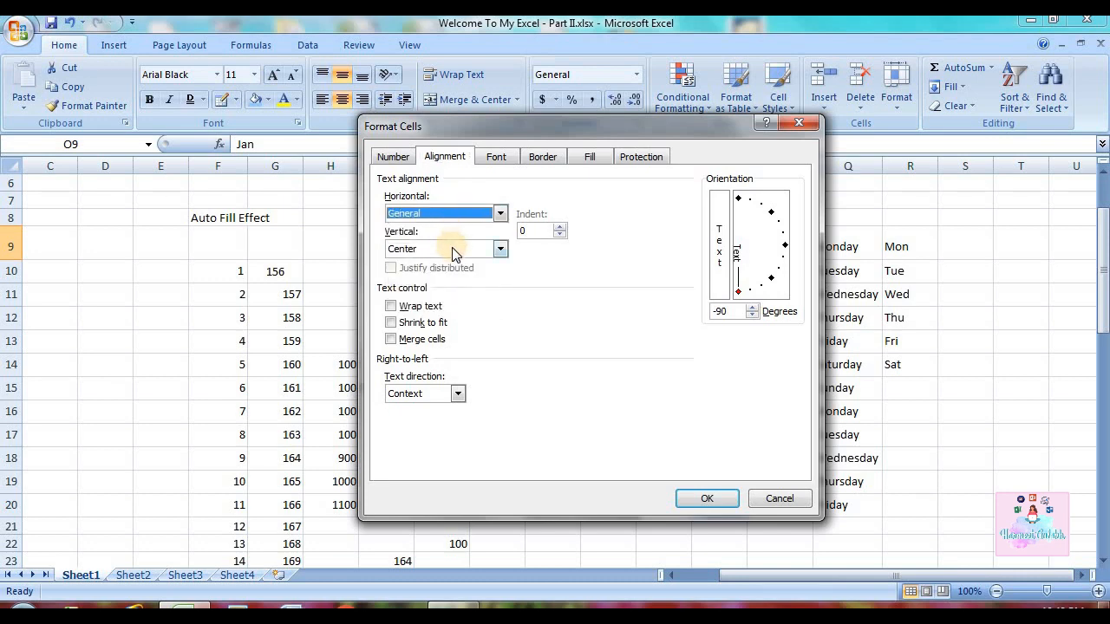
left_click(453, 249)
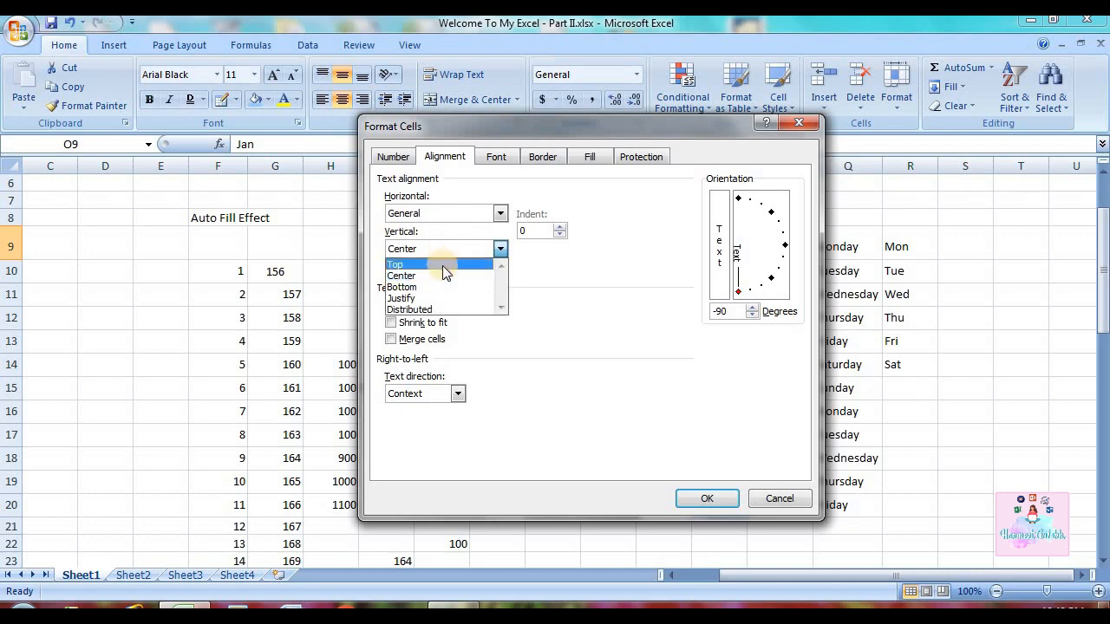
left_click(441, 265)
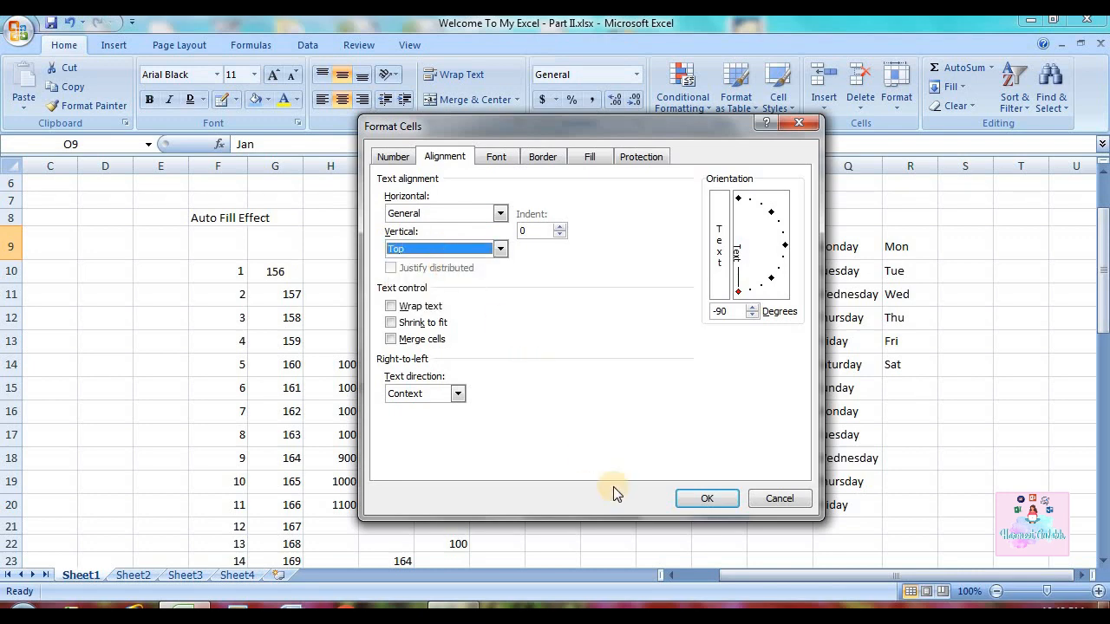
left_click(705, 499)
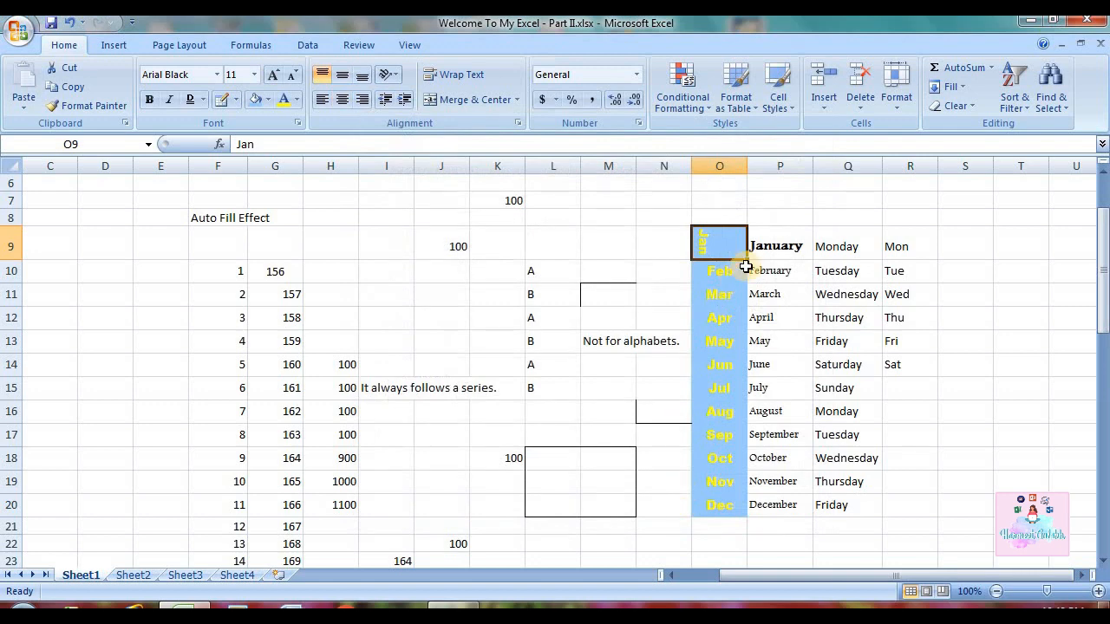
Remove the Rotate Text Down orientation from cell O9 and center its text horizontally and vertically
left_click(385, 76)
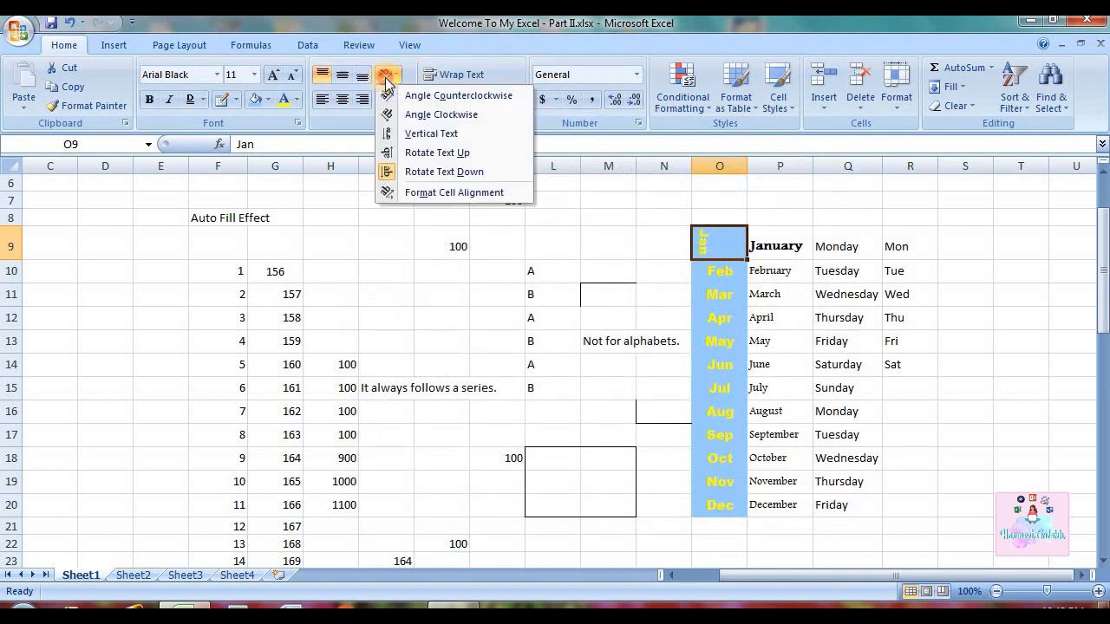
left_click(446, 179)
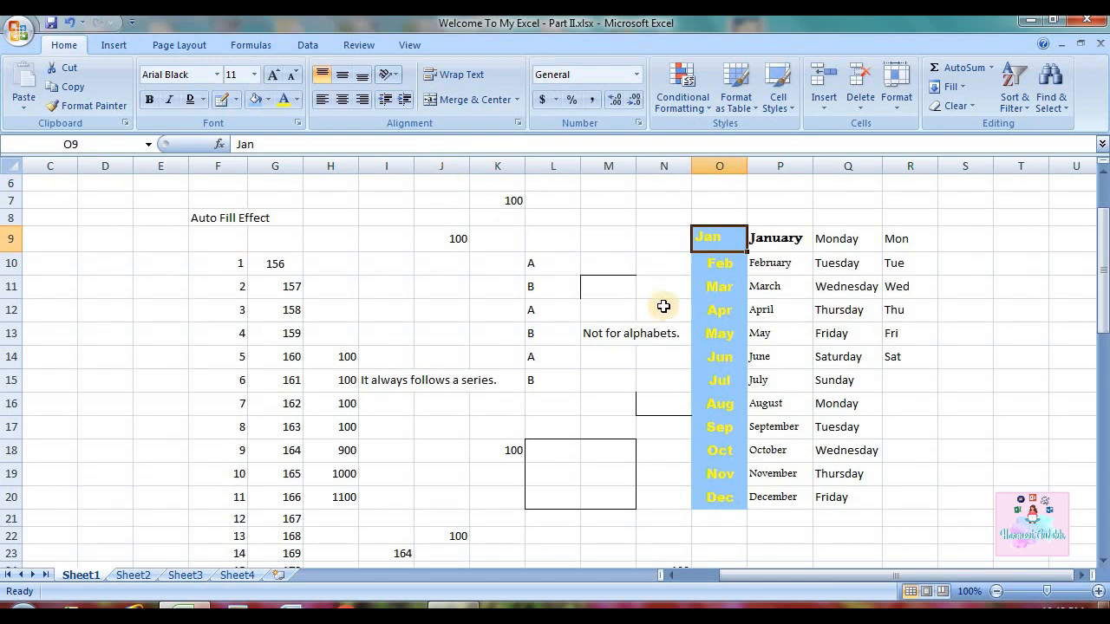
left_click(401, 77)
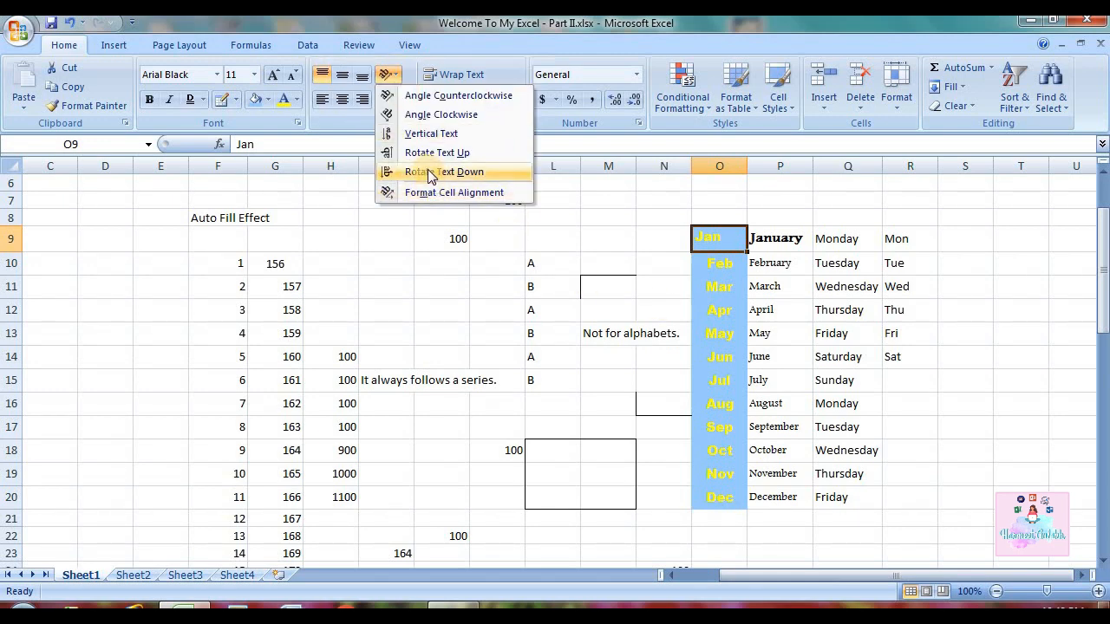
left_click(709, 268)
left_click(717, 268)
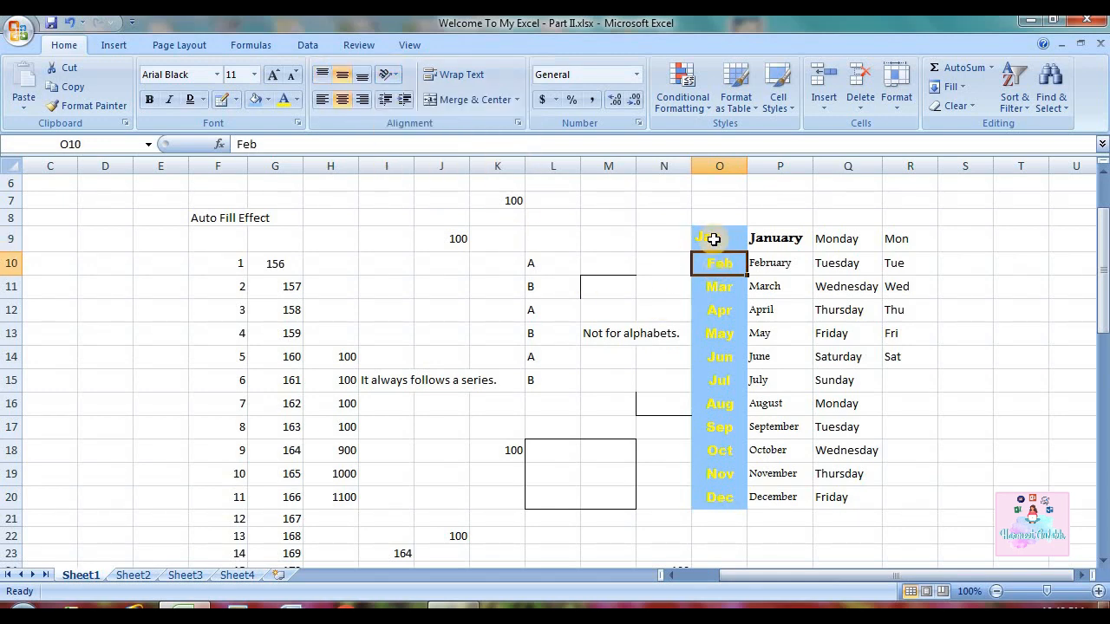
left_click(714, 240)
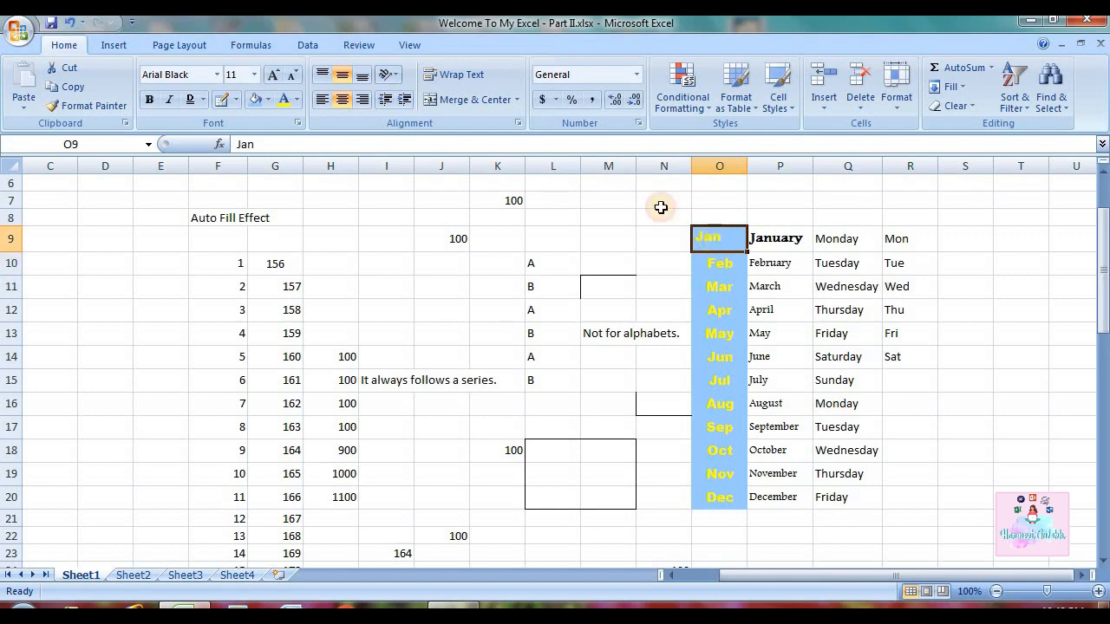
left_click(343, 99)
left_click(344, 82)
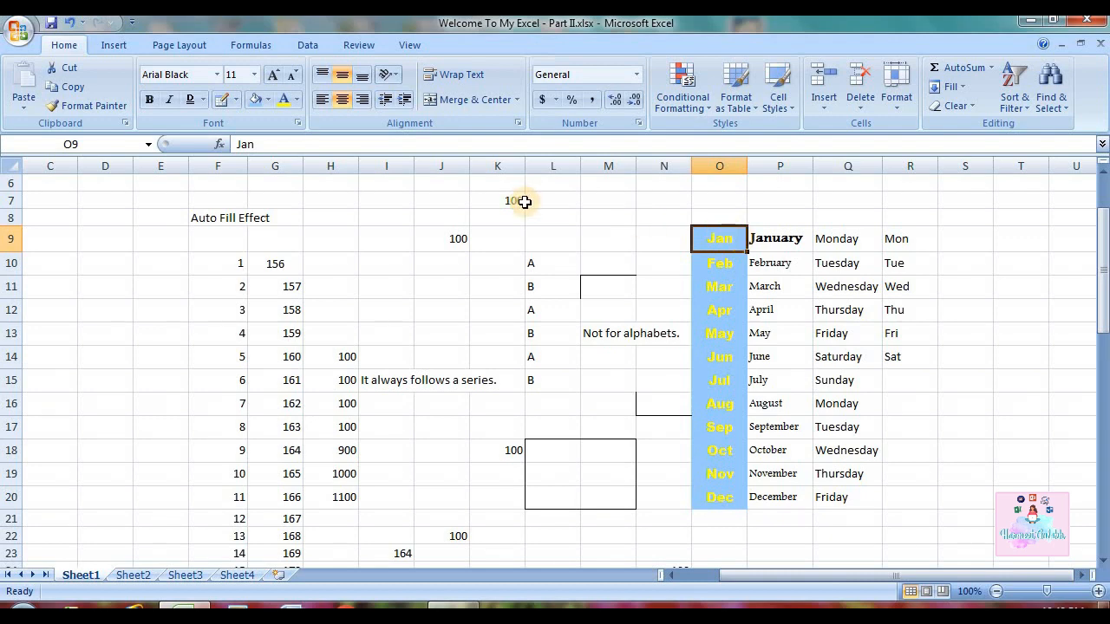
Increase and decrease the indent of the Jan cell O9 repeatedly, ending with a small left indent
left_click(403, 101)
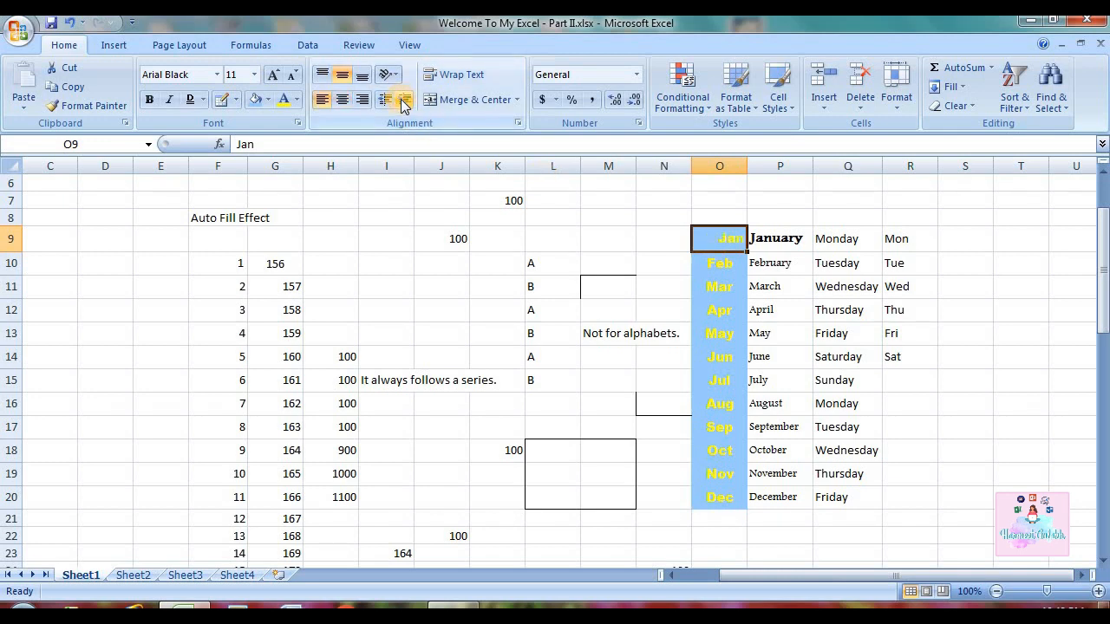
left_click(403, 101)
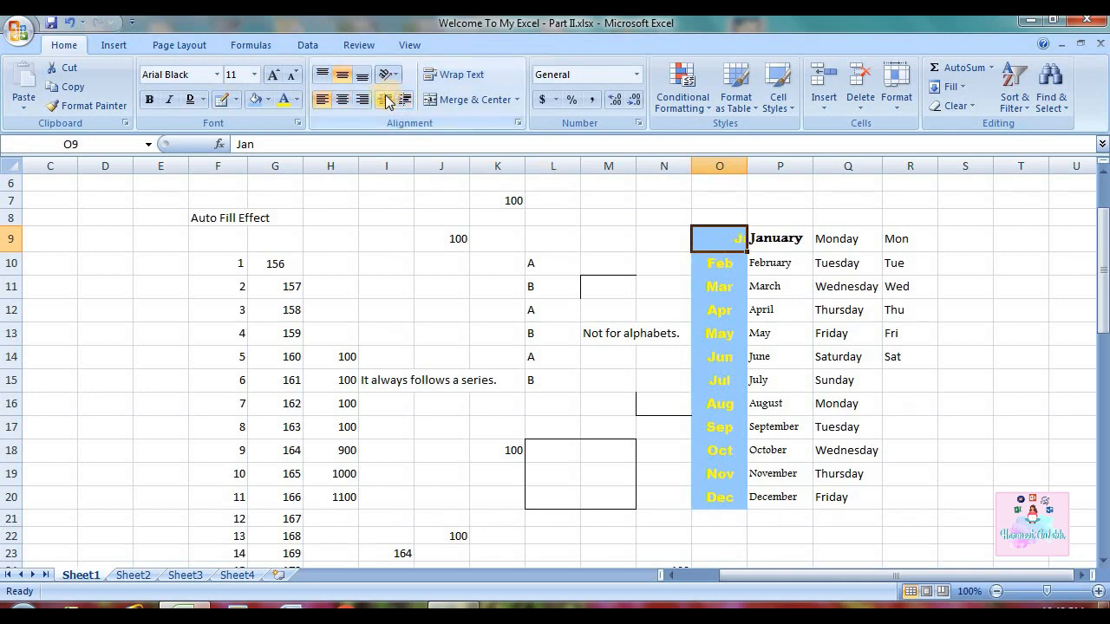
left_click(387, 101)
left_click(402, 99)
left_click(403, 101)
left_click(403, 101)
left_click(391, 102)
left_click(401, 104)
left_click(392, 106)
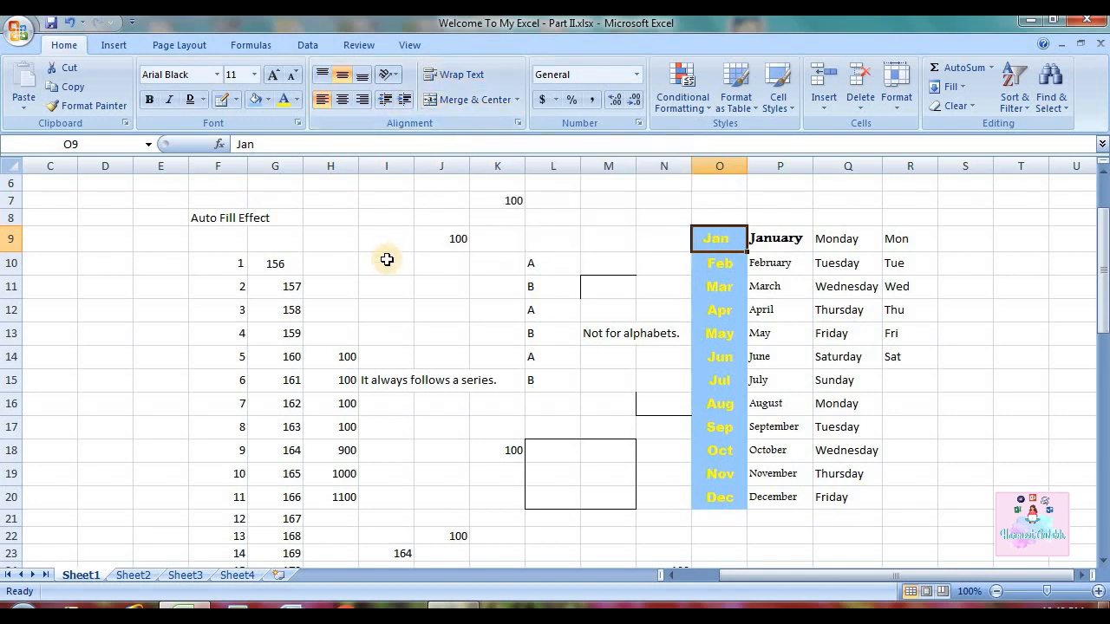
Inspect cells I15 and J15 to see which one actually holds the long sentence that spans both
left_click(384, 258)
left_click(347, 381)
left_click(375, 387)
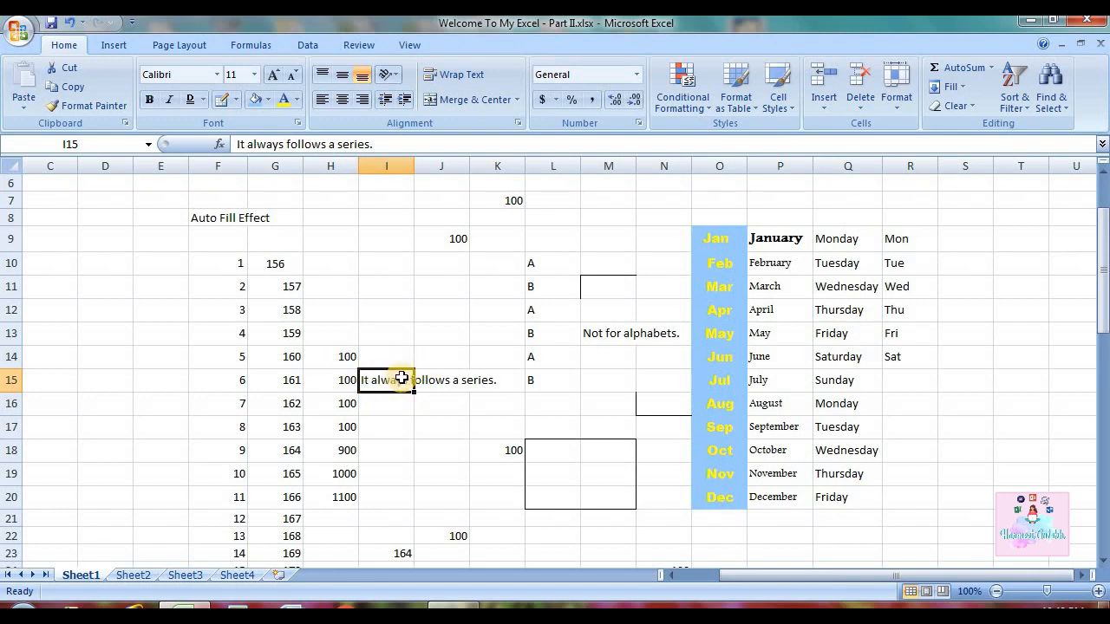
left_click(461, 383)
left_click(392, 380)
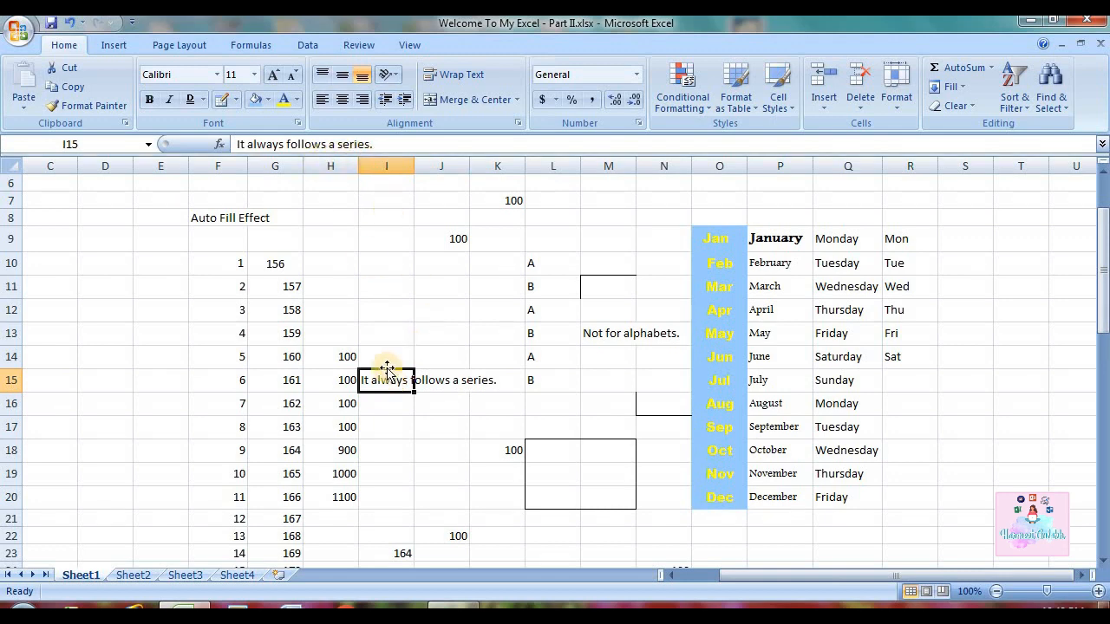
left_click(436, 379)
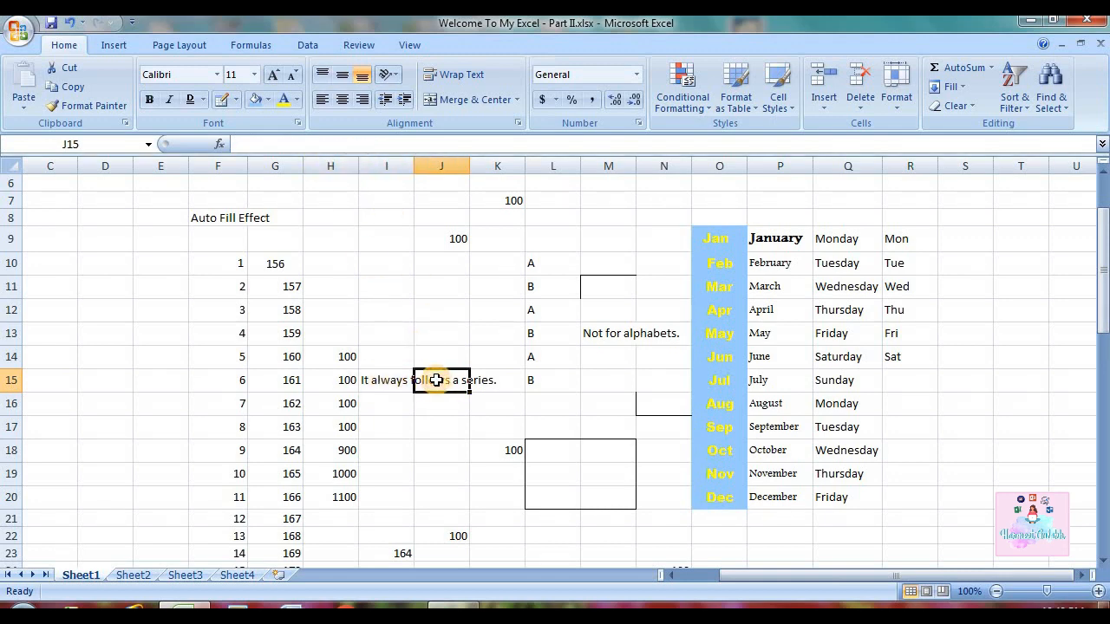
left_click(400, 385)
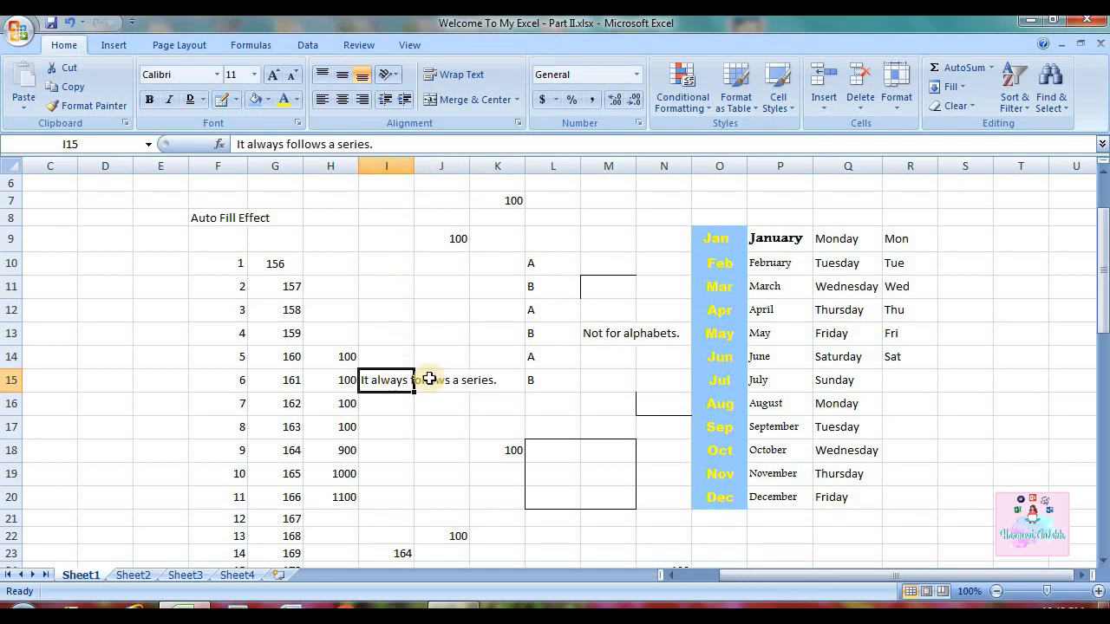
Enter 564 in cell J15 next to the long sentence and reselect cell I15
left_click(431, 381)
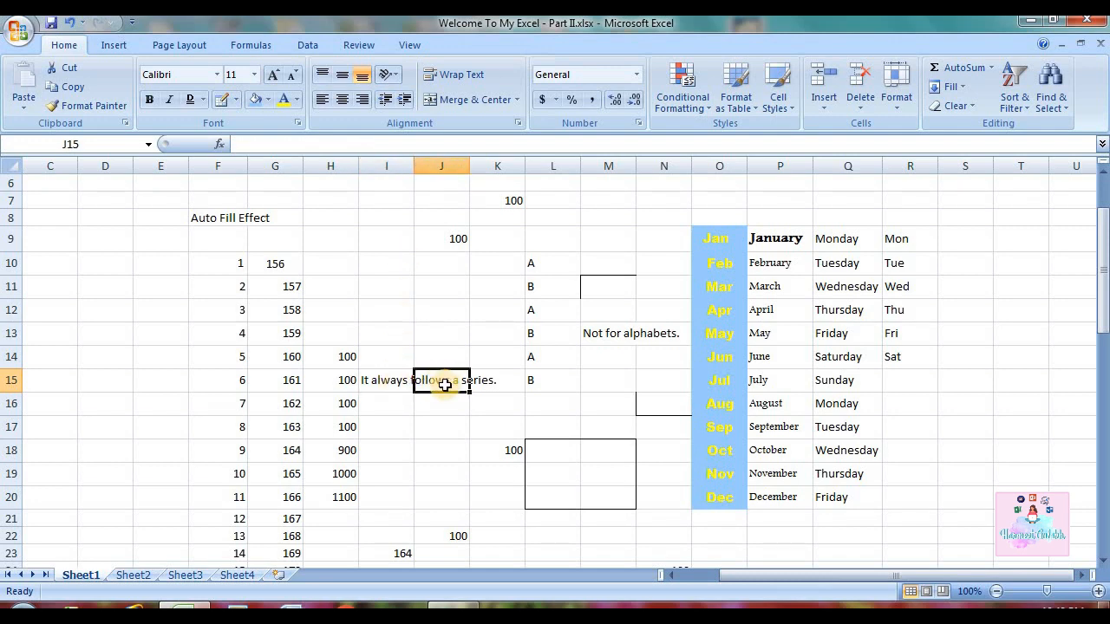
type("564")
key("Return")
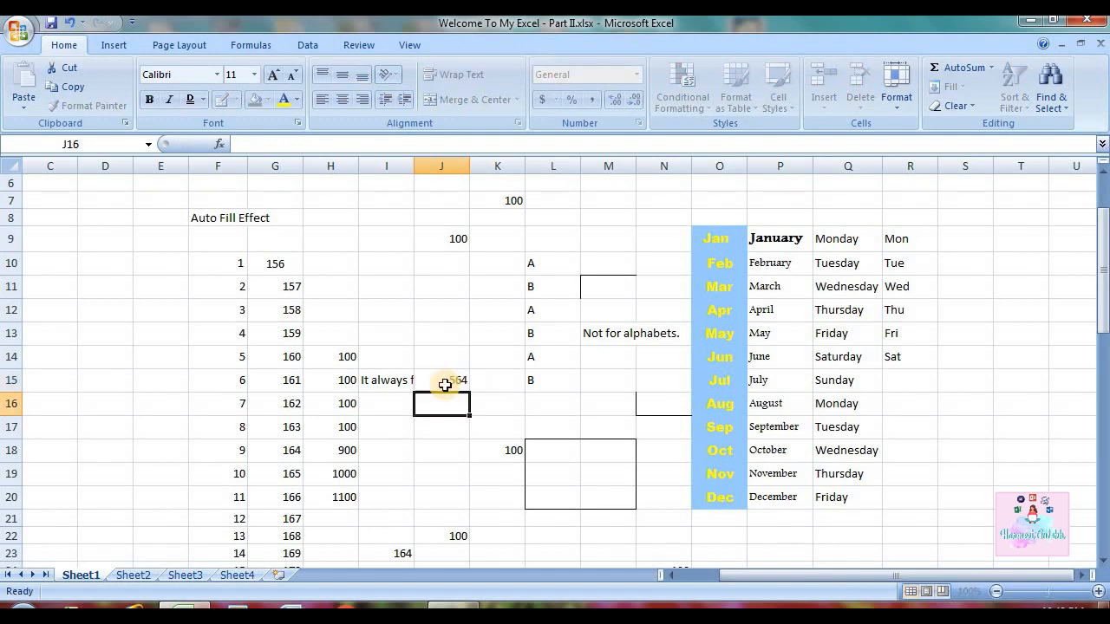
left_click(431, 378)
left_click(384, 384)
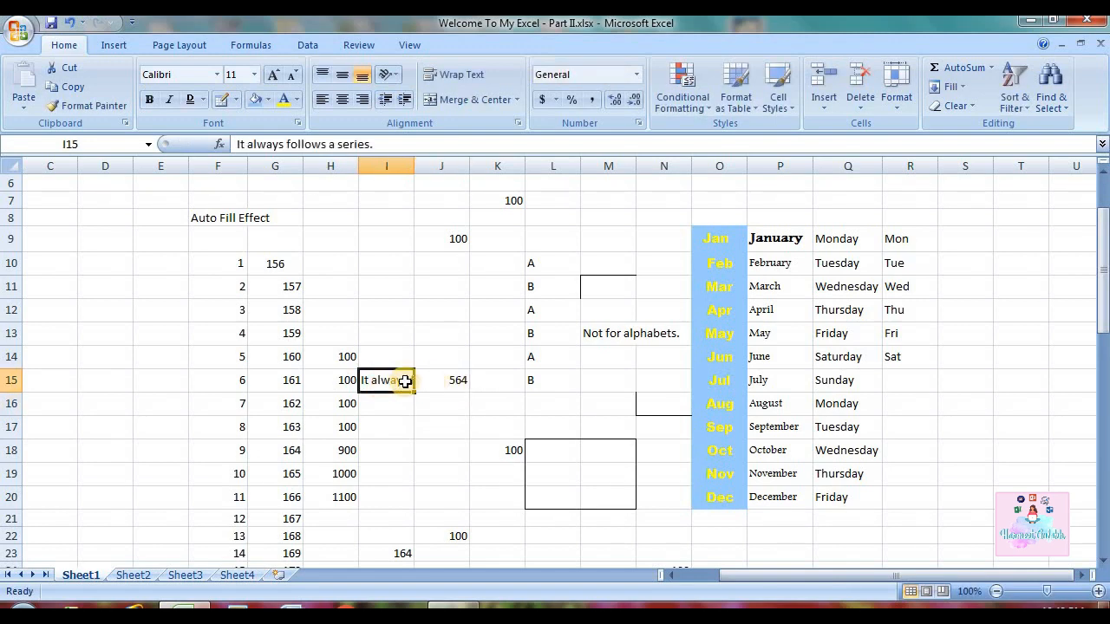
Wrap the long sentence in cell I15 and the text in cell M13 within their columns
left_click(425, 382)
left_click(401, 387)
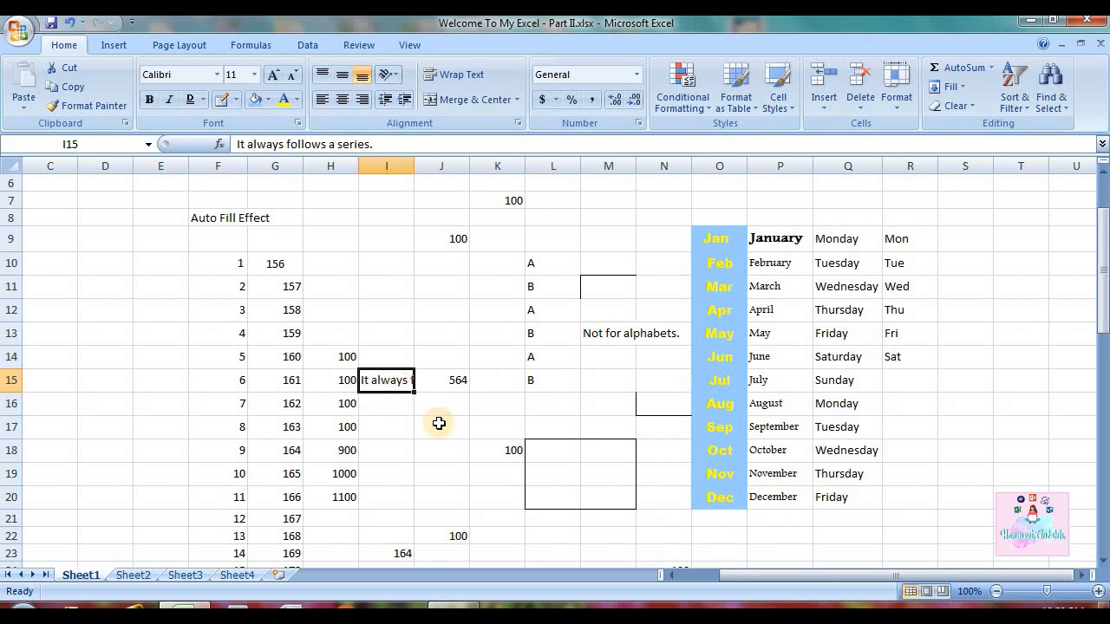
left_click(457, 75)
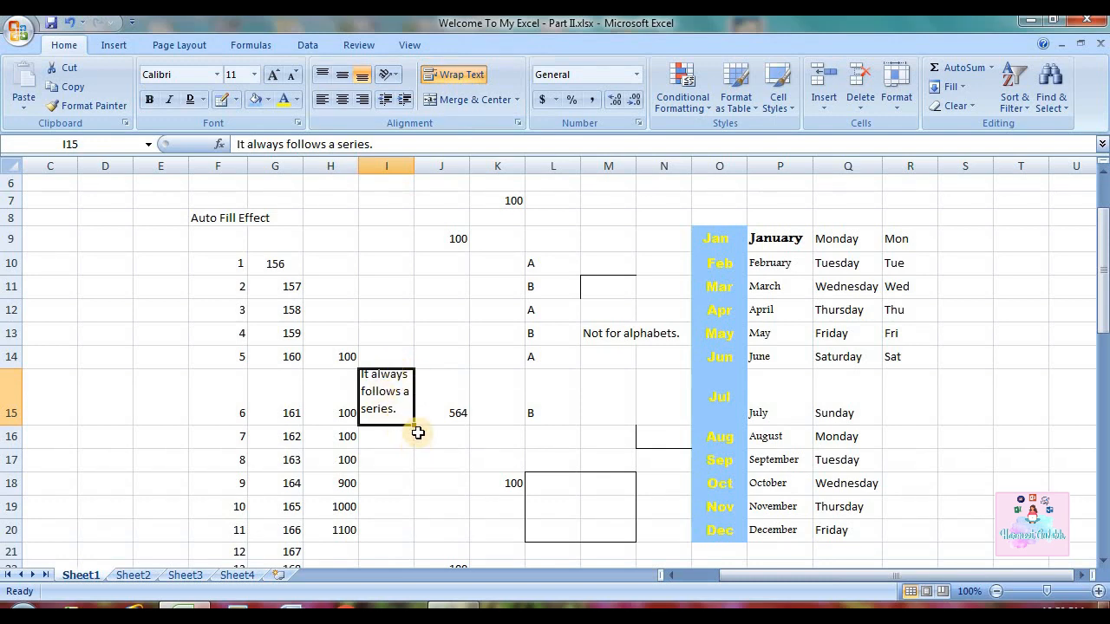
left_click(403, 467)
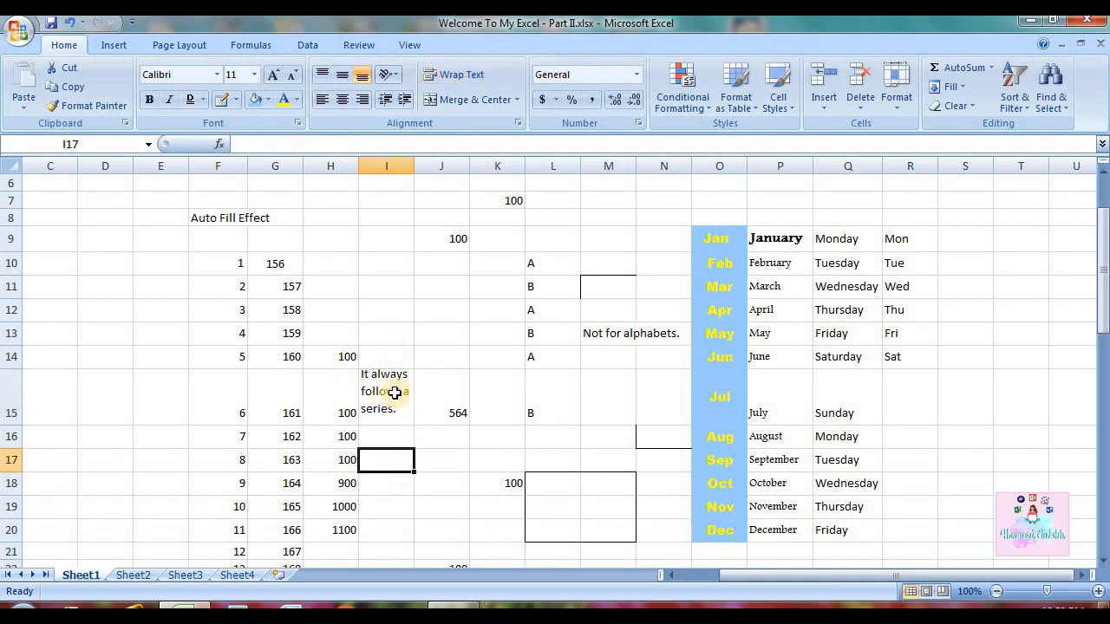
left_click(407, 393)
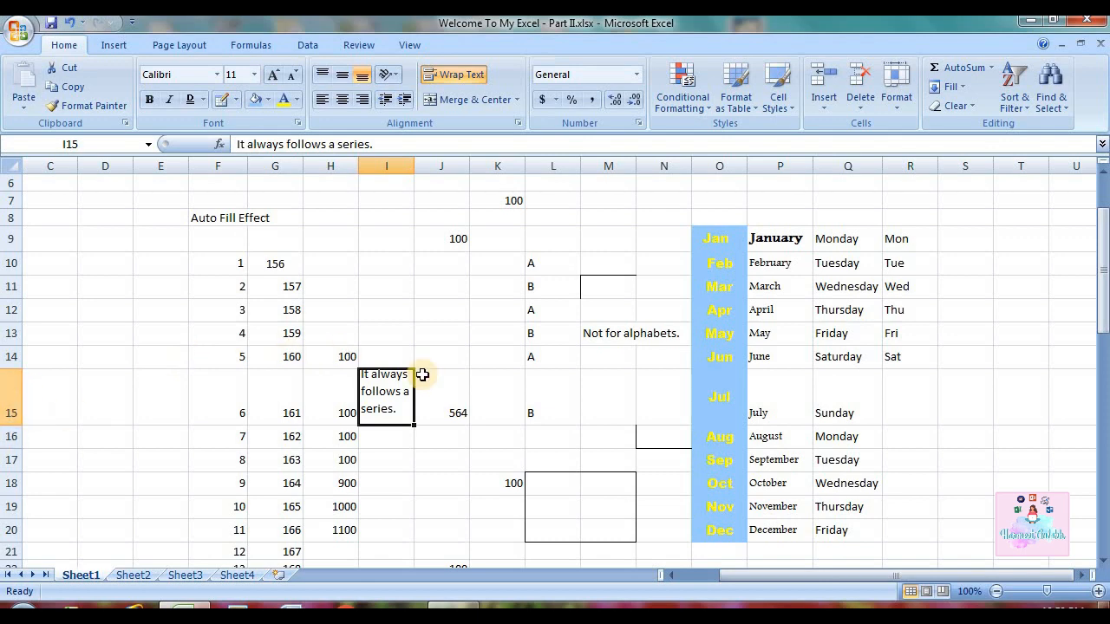
left_click(622, 337)
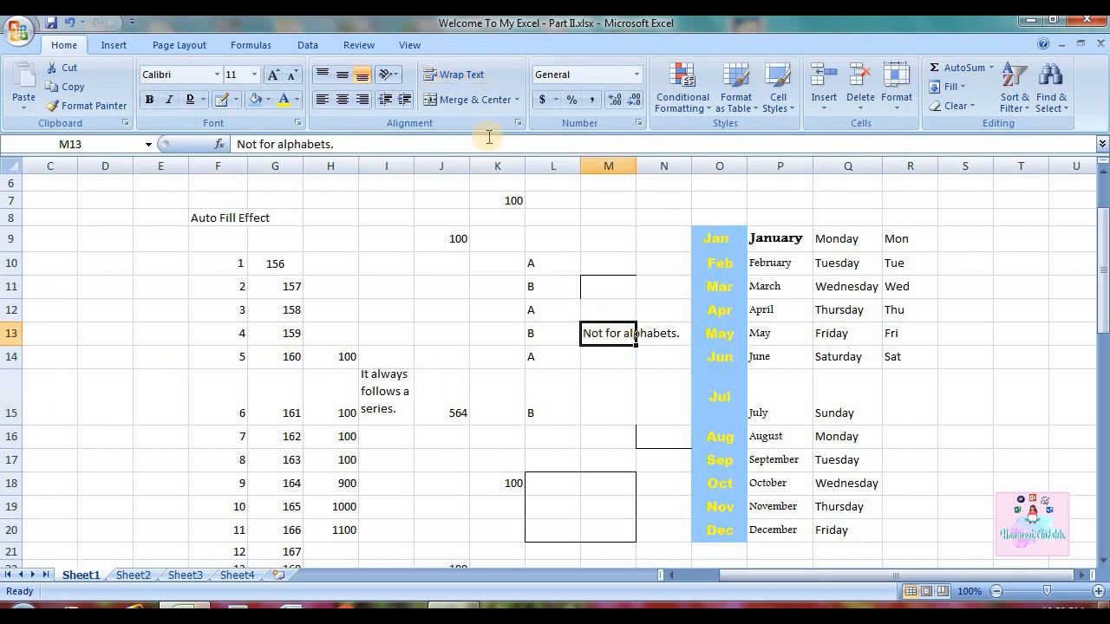
left_click(458, 76)
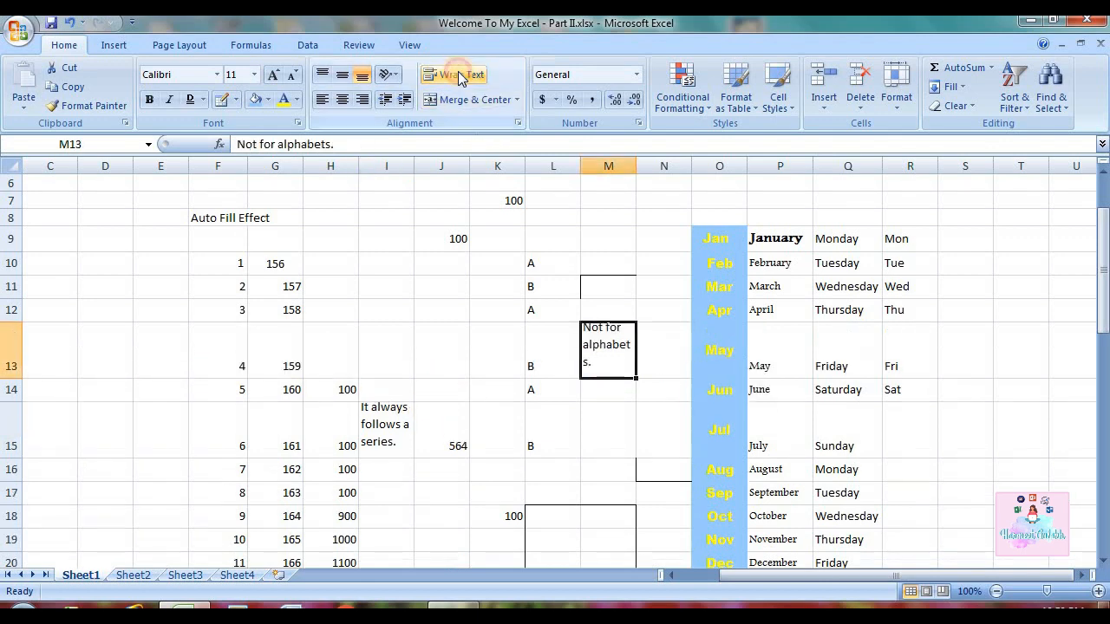
Turn text wrapping on and back off for the Auto Fill Effect heading in cell F8
left_click(218, 222)
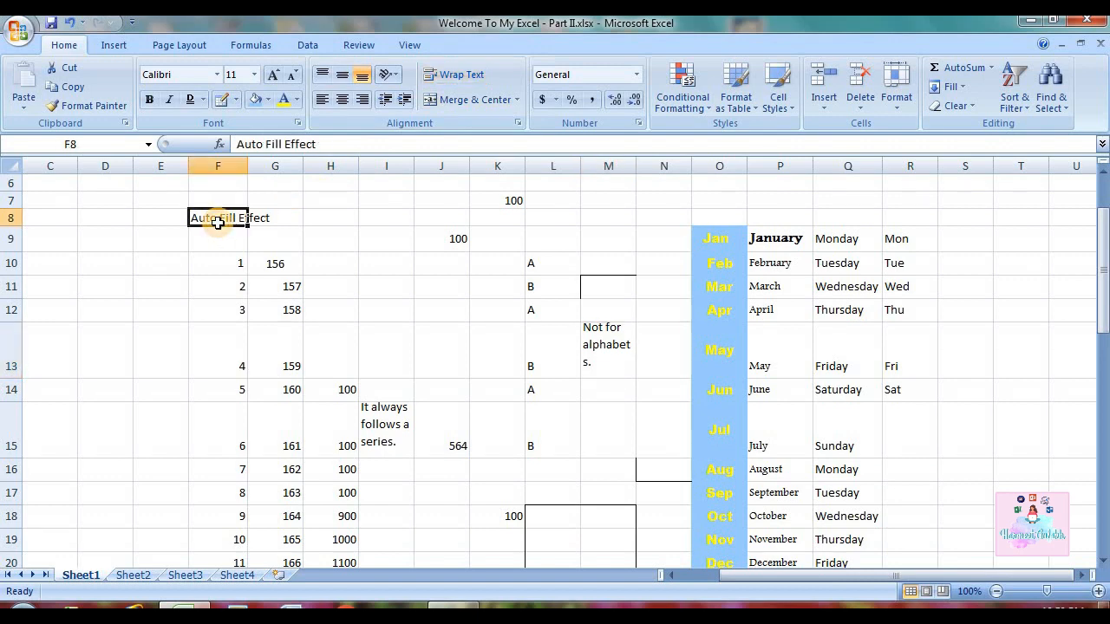
left_click(476, 72)
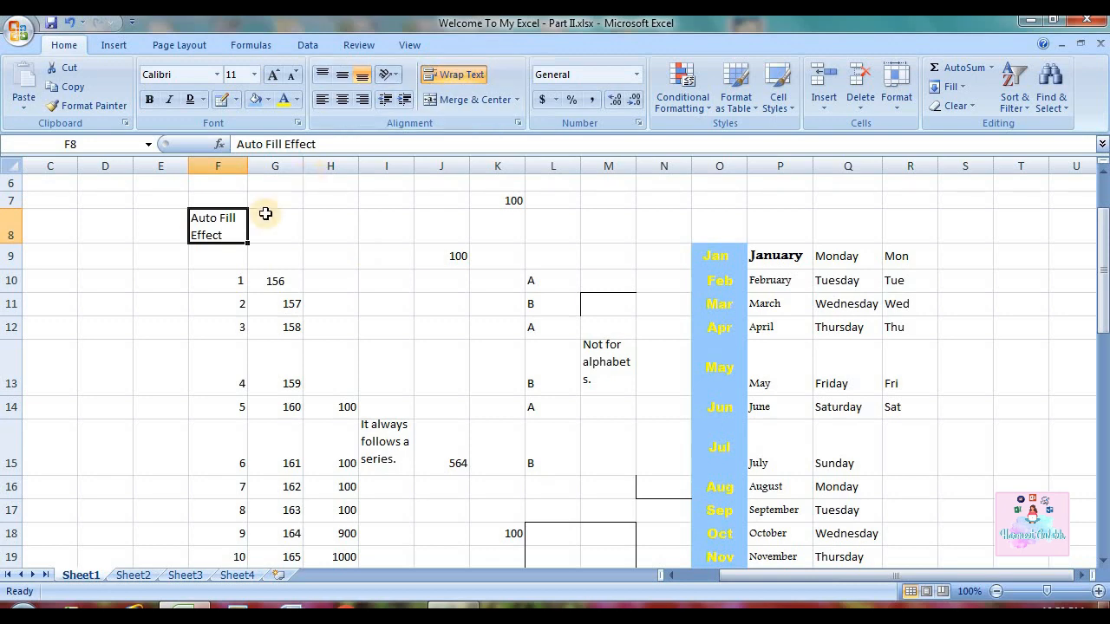
left_click(450, 74)
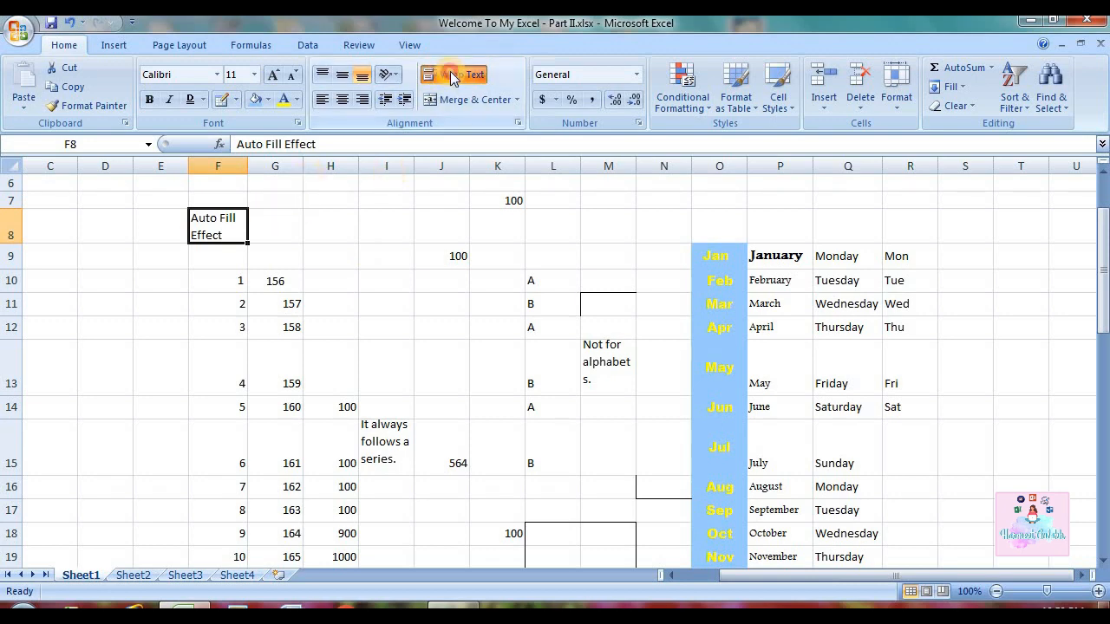
left_click(396, 220)
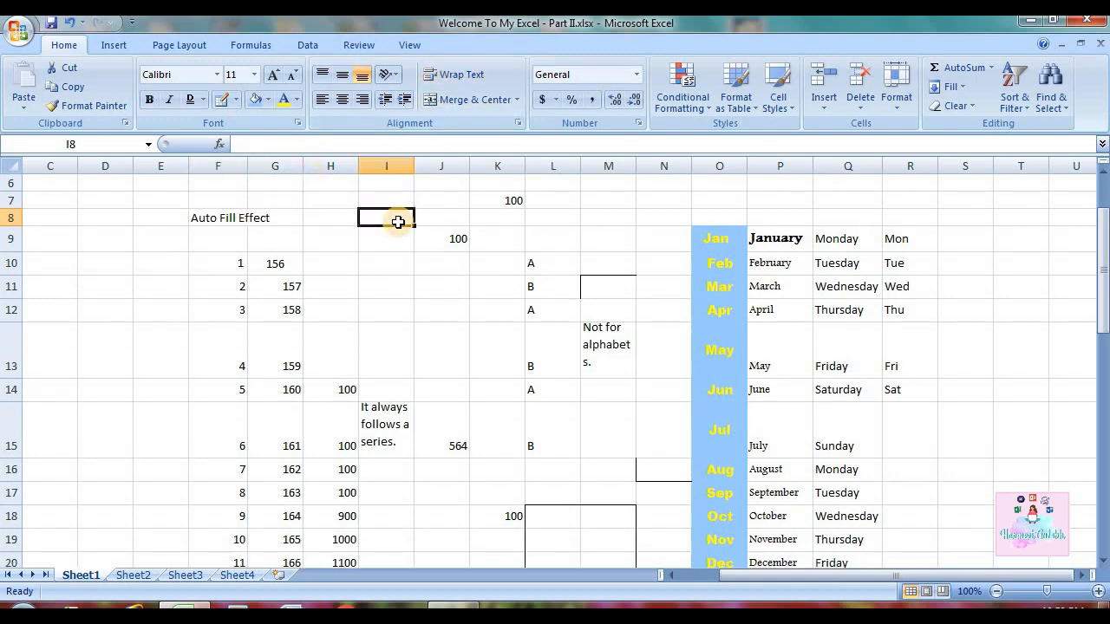
left_click(425, 235)
left_click(416, 198)
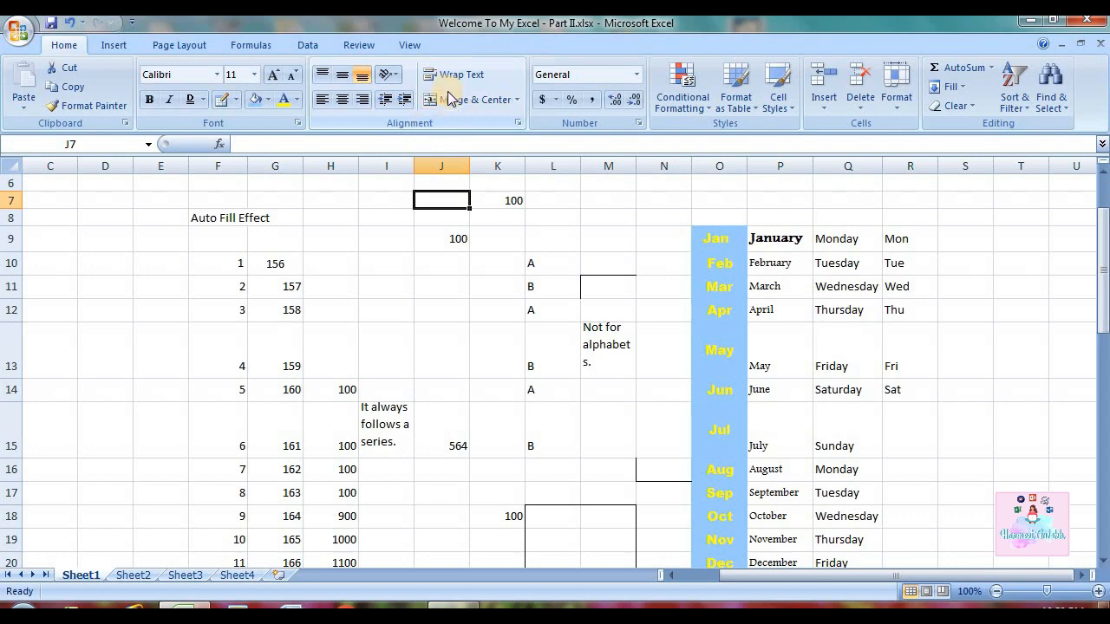
left_click(519, 100)
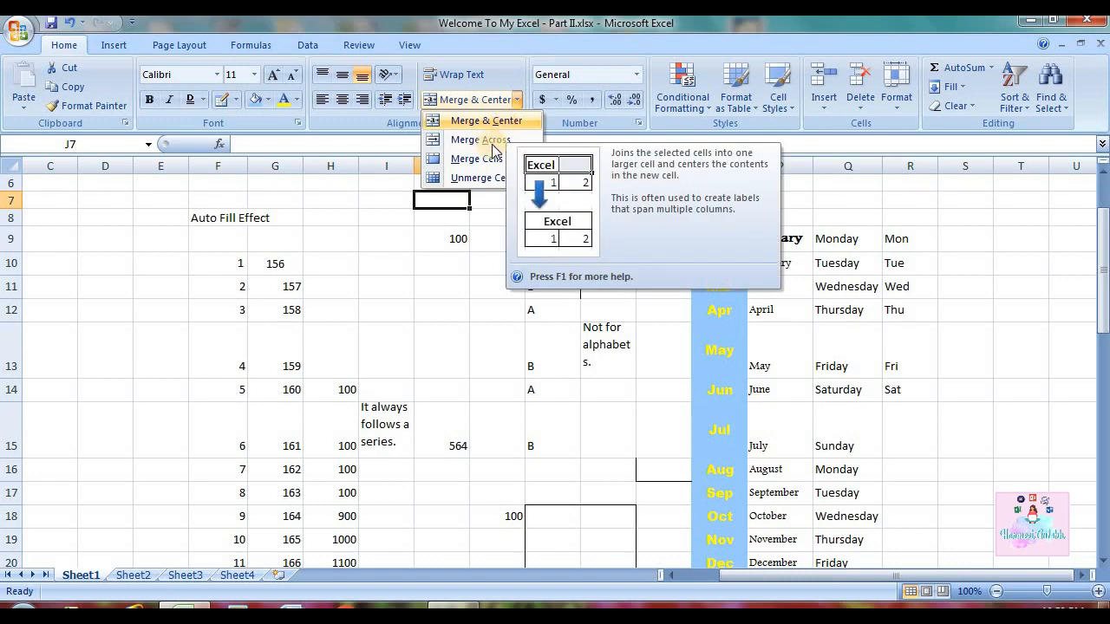
left_click(506, 122)
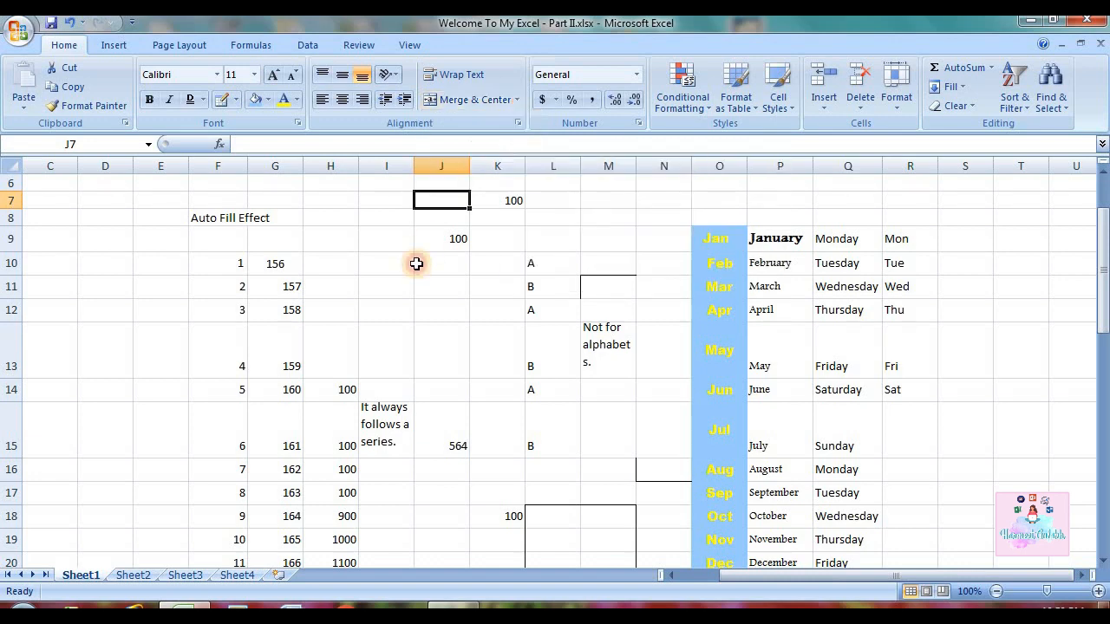
Merge and center the Auto Fill Effect heading over cells F8:H9, and unmerge the range again
left_click(218, 218)
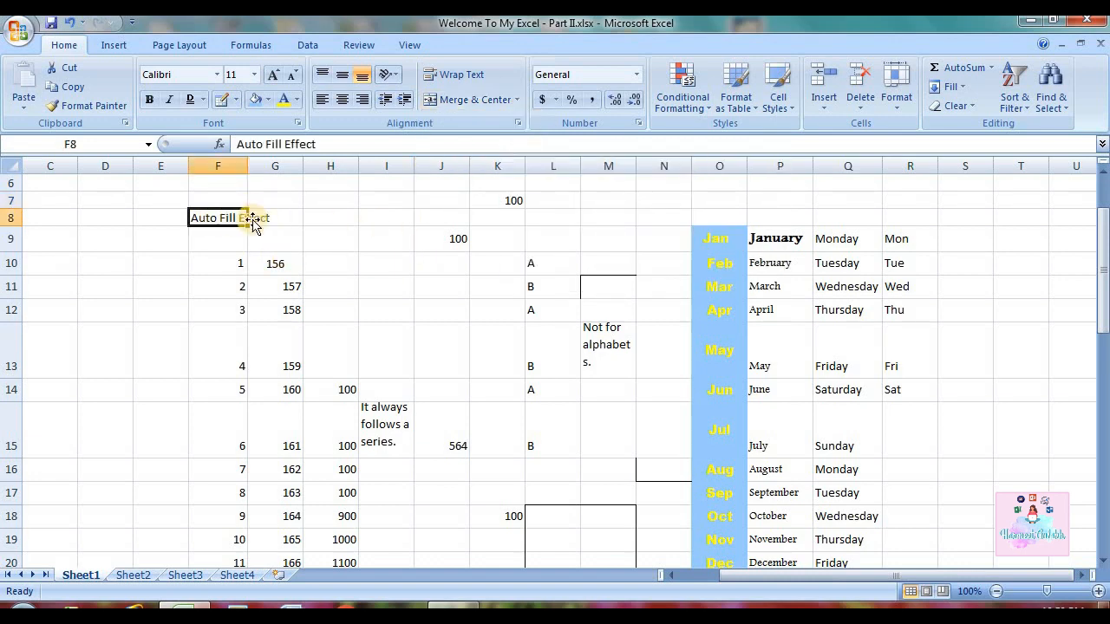
left_click_drag(223, 218, 323, 239)
left_click(473, 102)
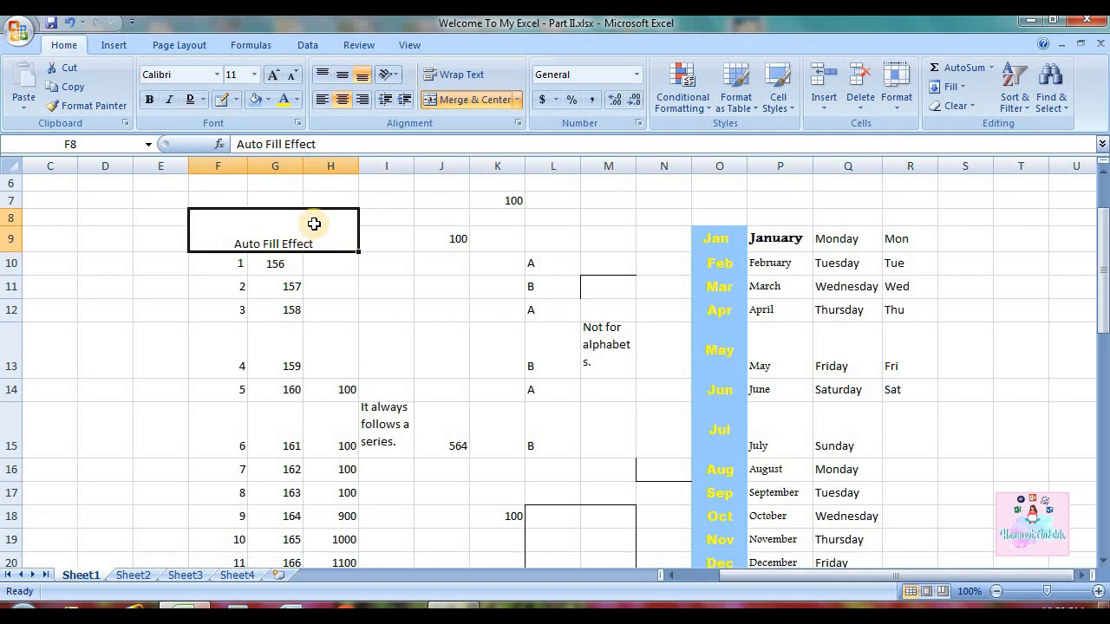
left_click(473, 99)
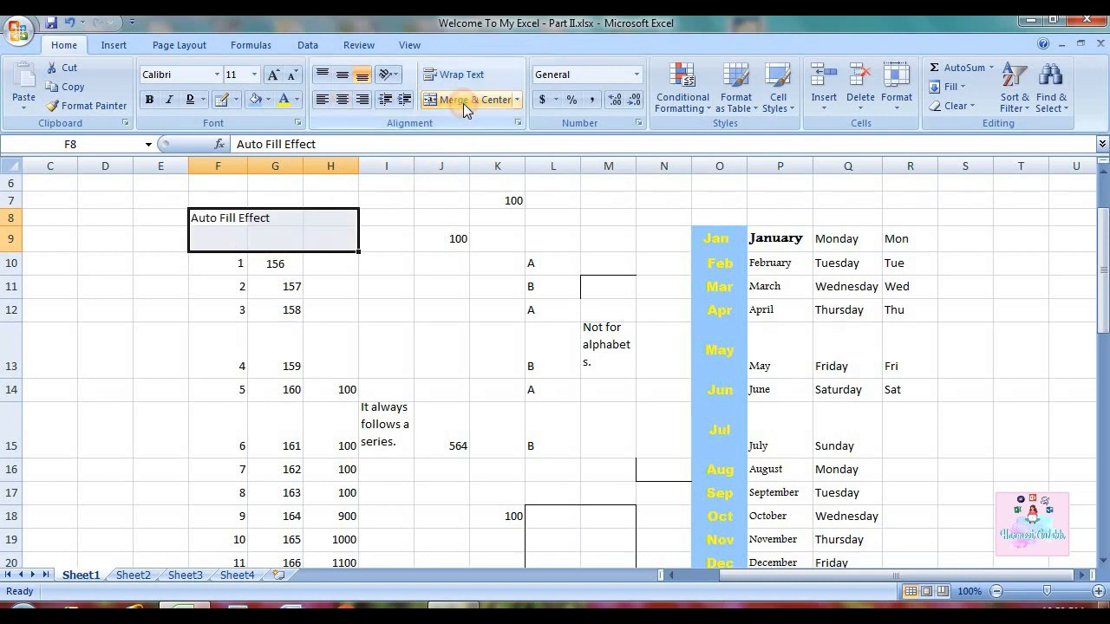
left_click(402, 243)
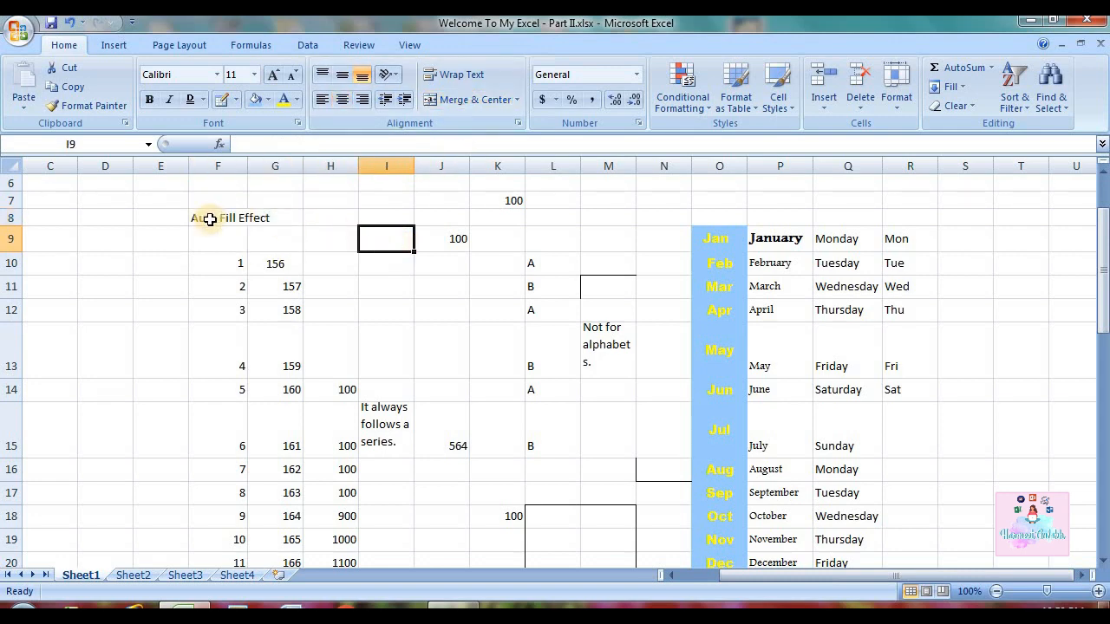
left_click_drag(210, 219, 311, 245)
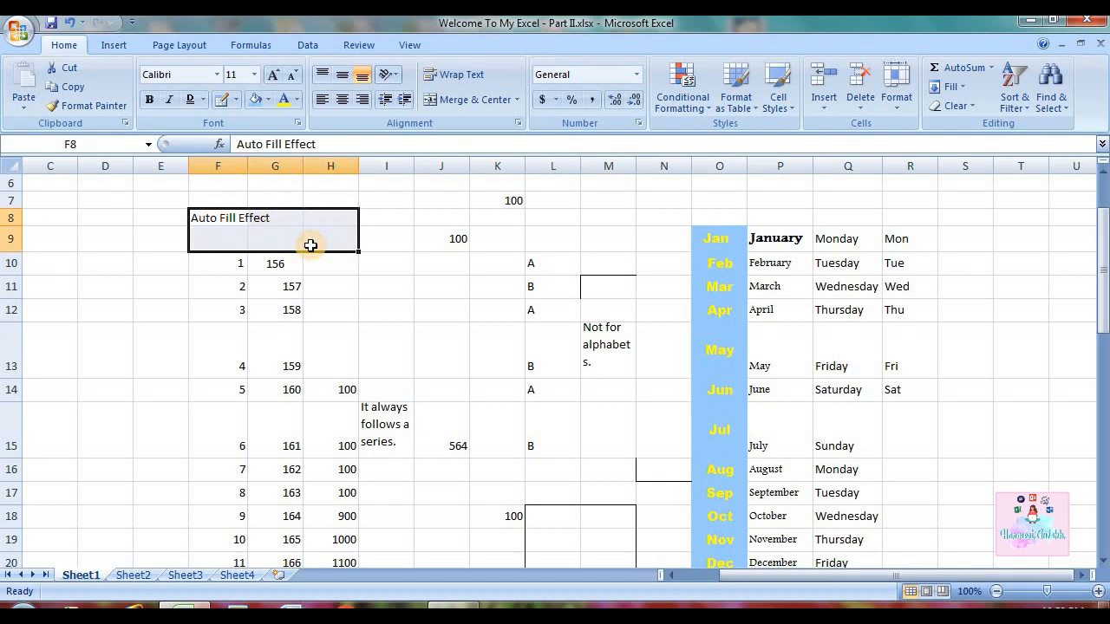
left_click_drag(217, 218, 337, 243)
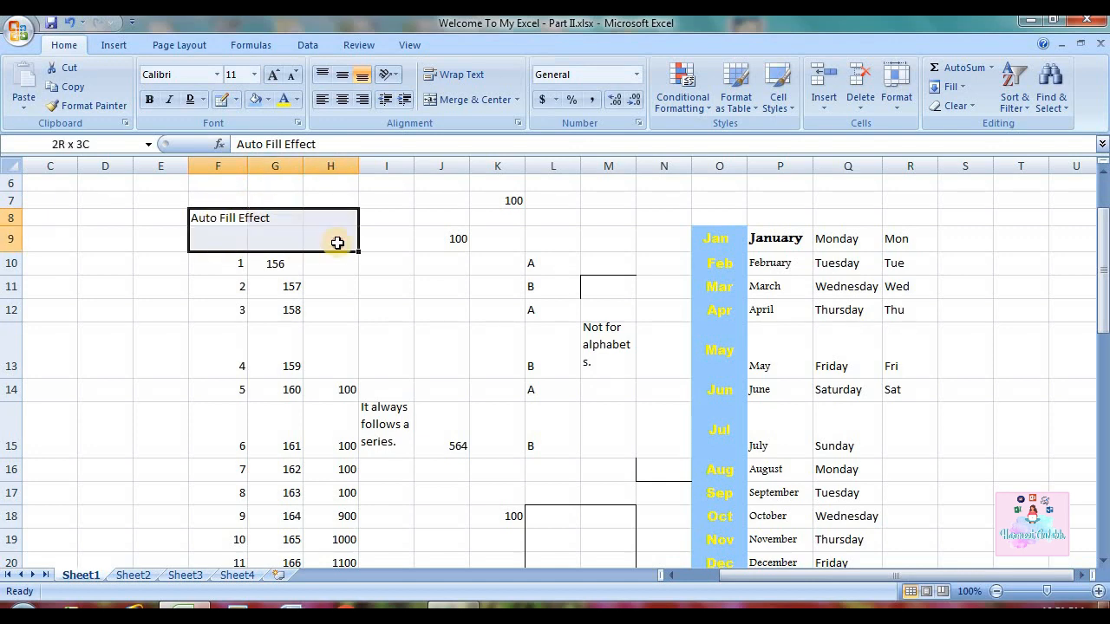
left_click(338, 244)
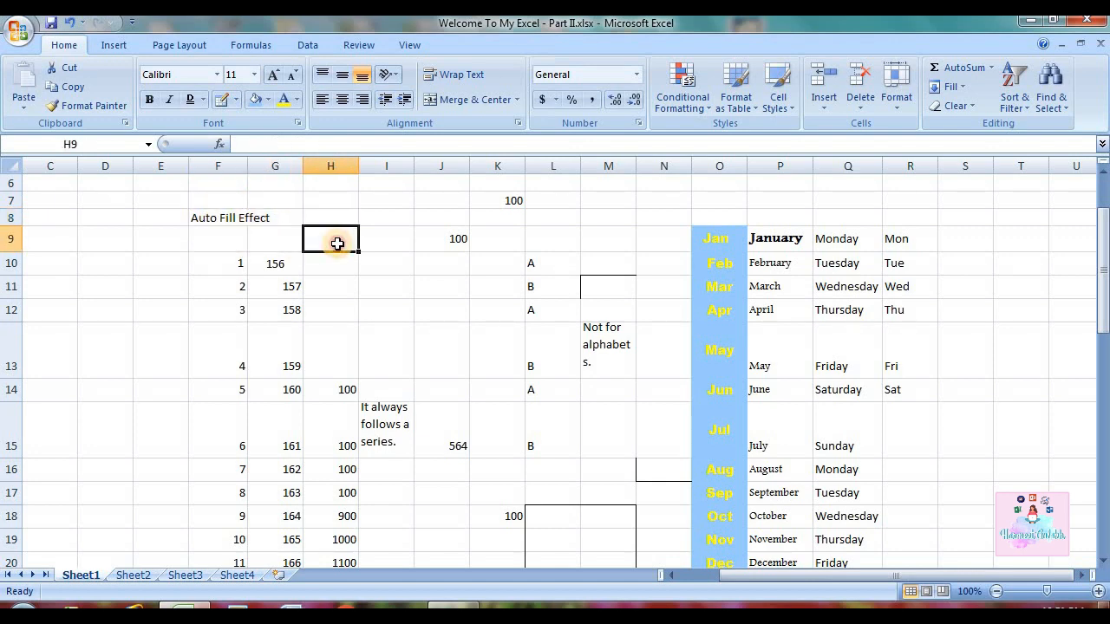
left_click(228, 216)
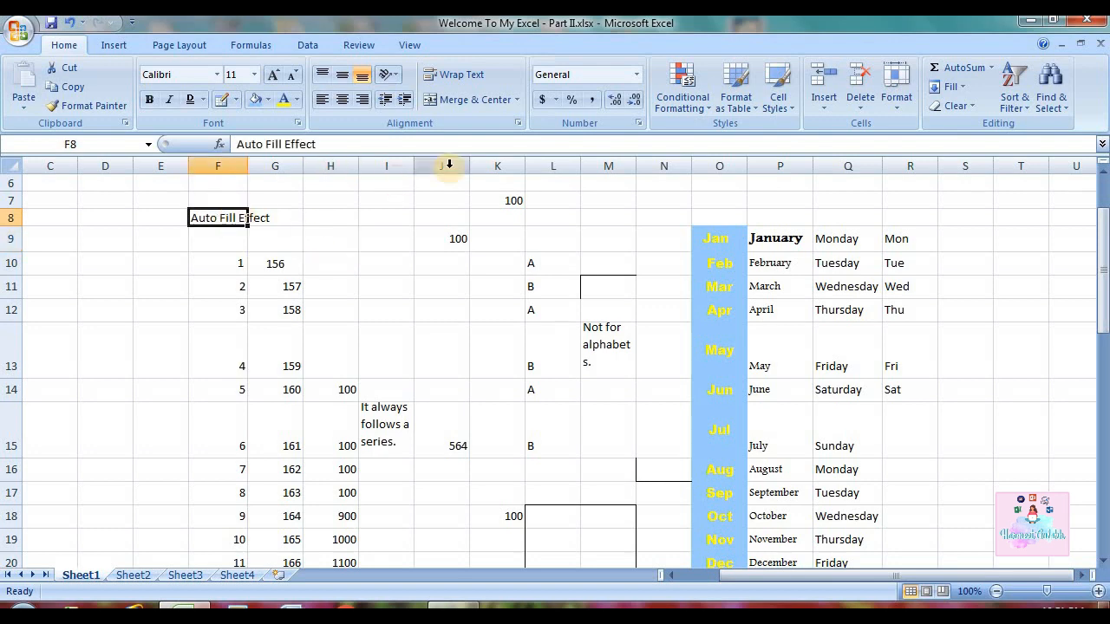
left_click(517, 100)
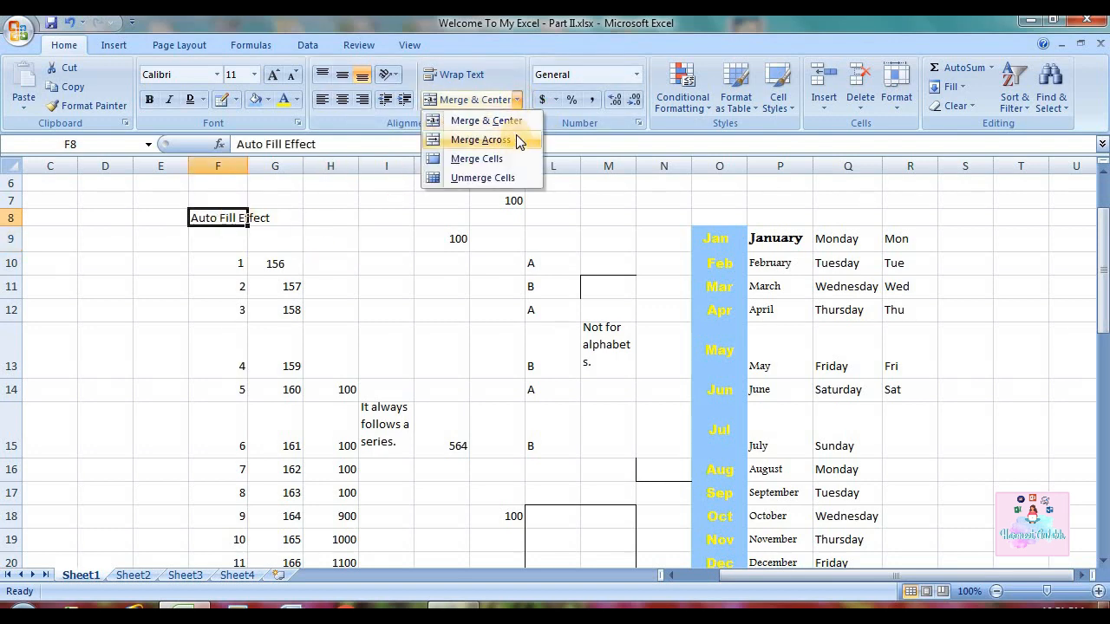
Apply Merge Across to the empty range H7:J8 so each row merges separately
left_click(319, 199)
left_click_drag(319, 194, 428, 216)
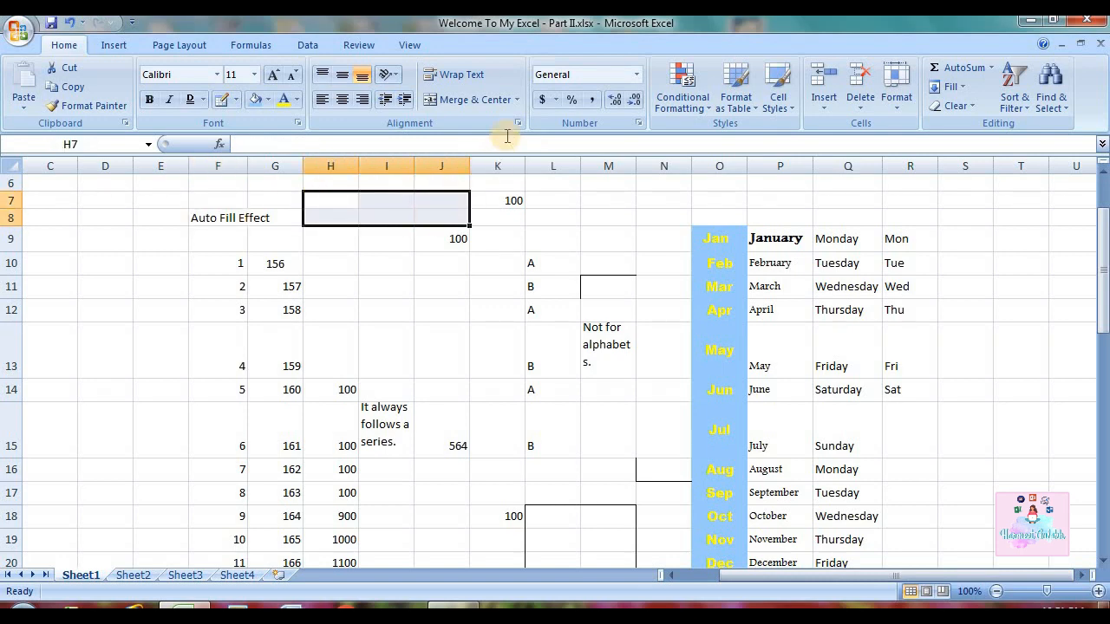
left_click(517, 100)
left_click(526, 141)
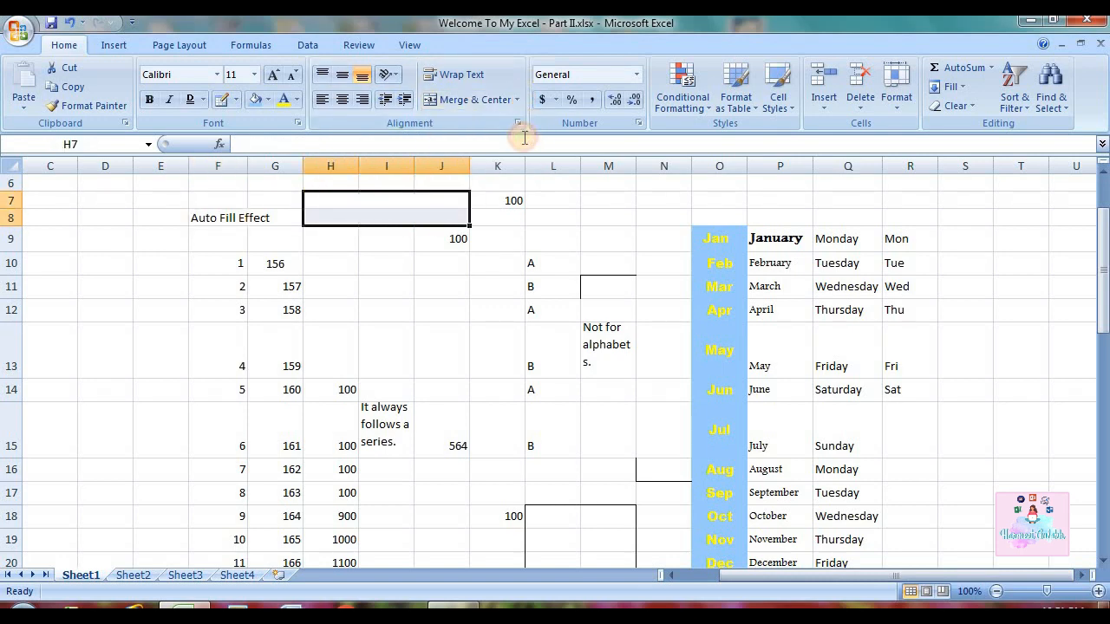
left_click(390, 238)
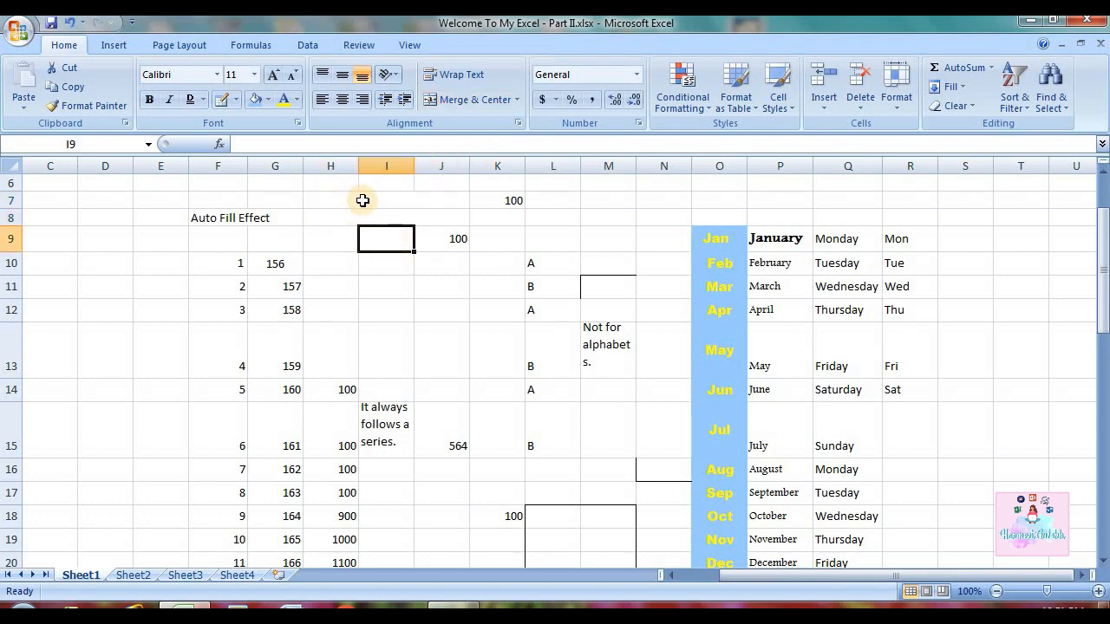
Check the merged cells H7:J7 and H8:J8 one by one, and unmerge both rows
left_click(392, 201)
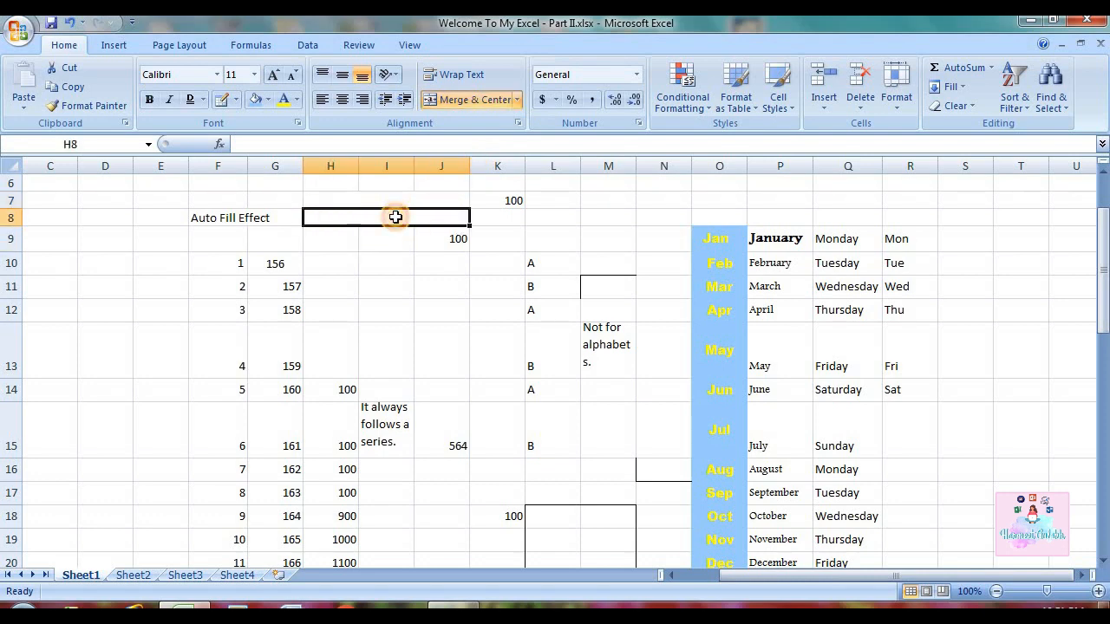
left_click(395, 219)
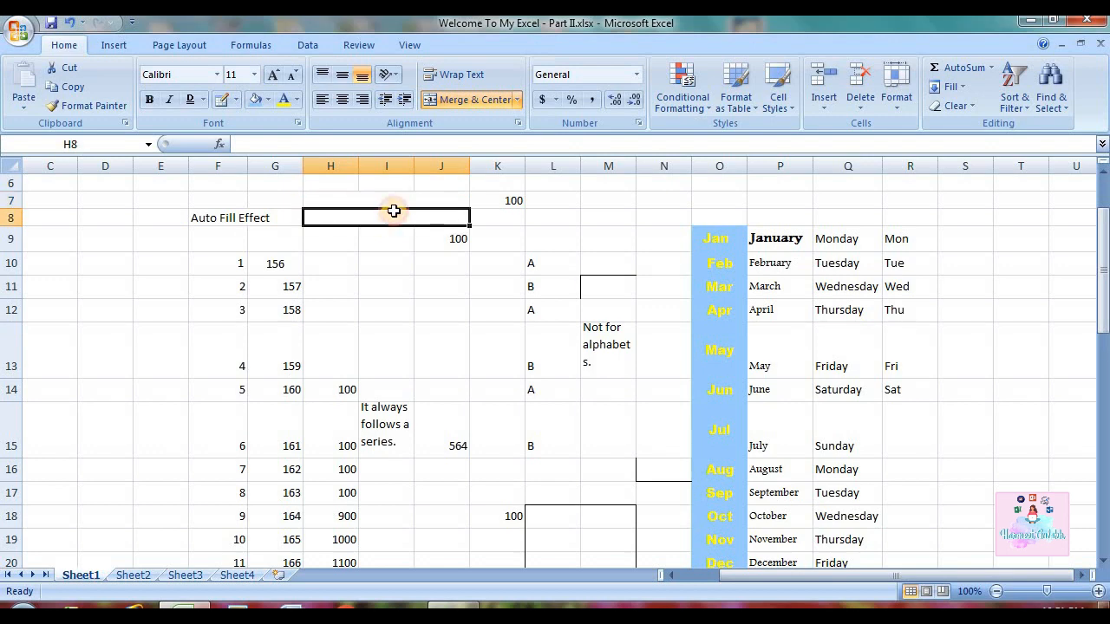
left_click(389, 204)
left_click(391, 217)
left_click(390, 201)
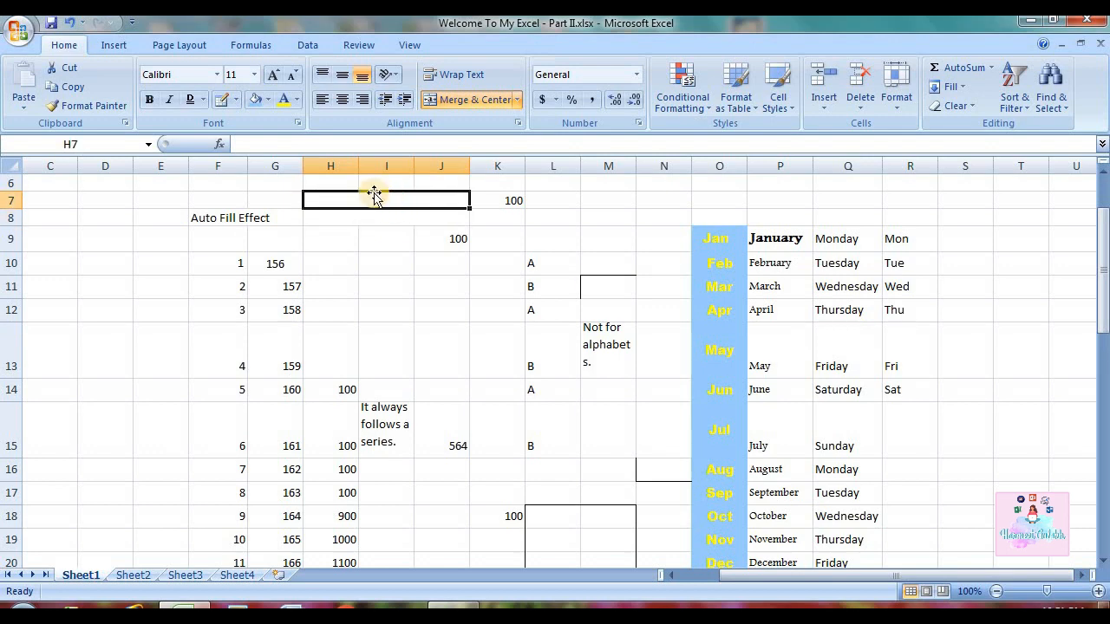
left_click_drag(385, 200, 381, 216)
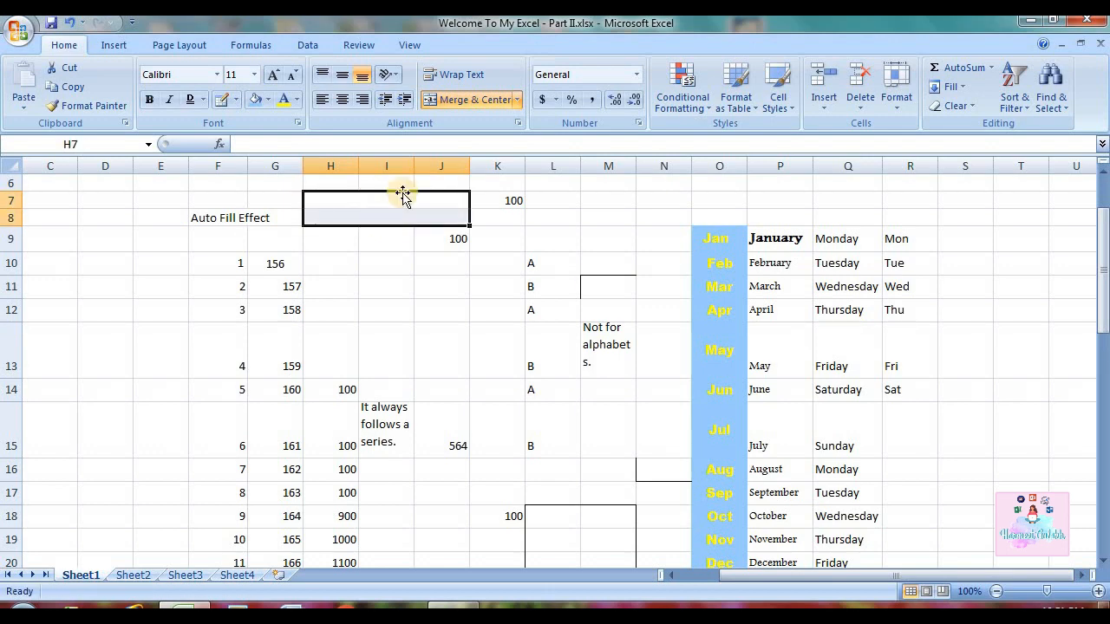
left_click(451, 105)
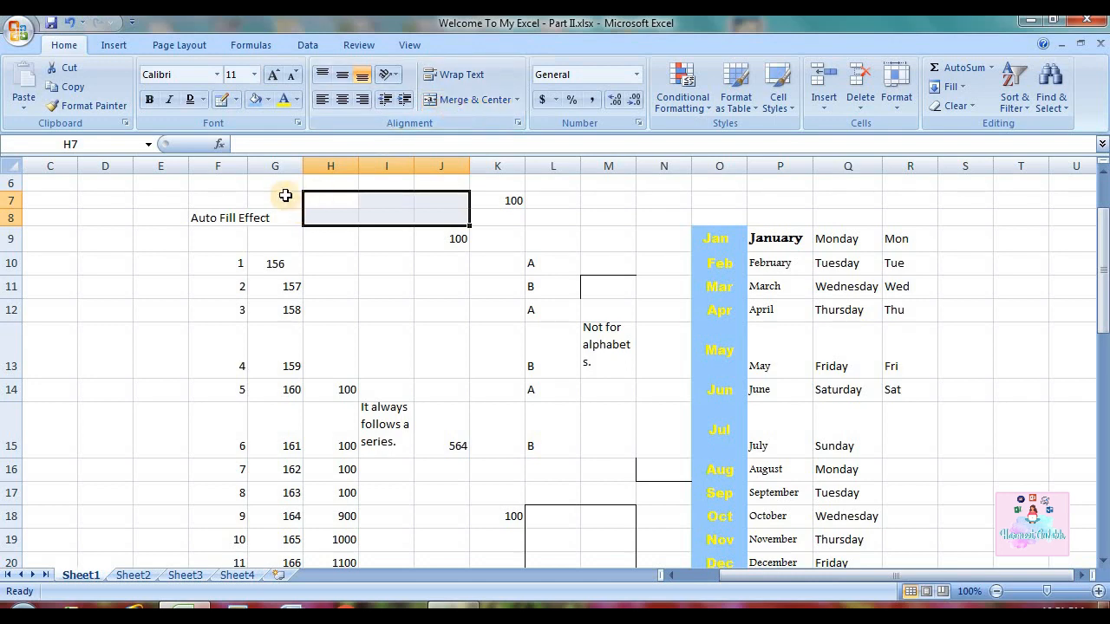
Merge cells F8:H9 into one cell with Merge Cells, without centering the Auto Fill Effect heading
left_click(241, 215)
left_click(517, 99)
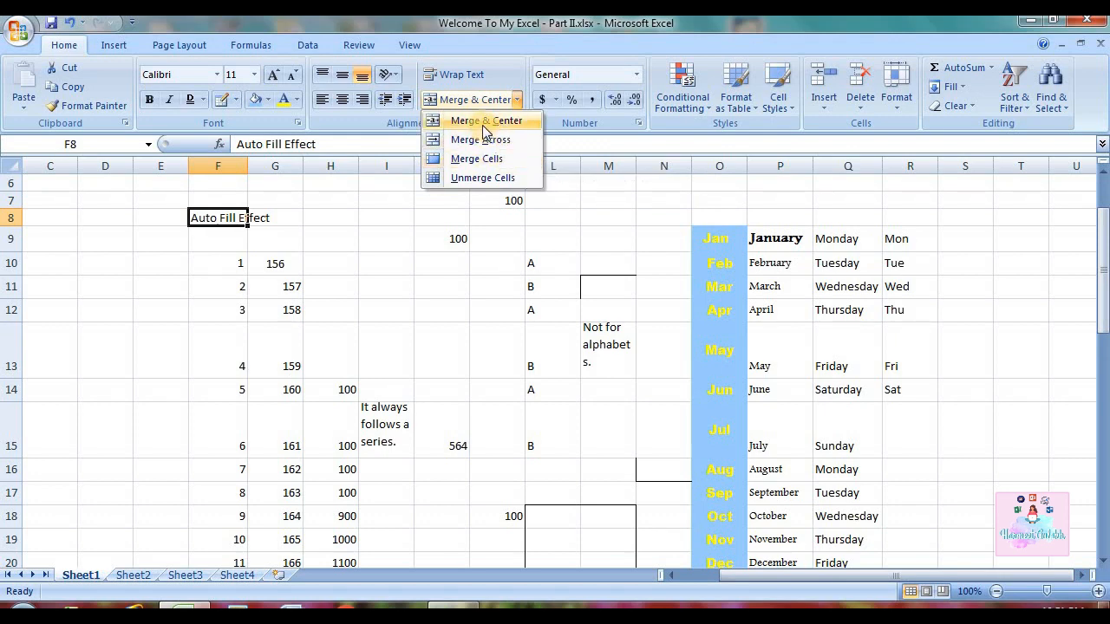
left_click(345, 217)
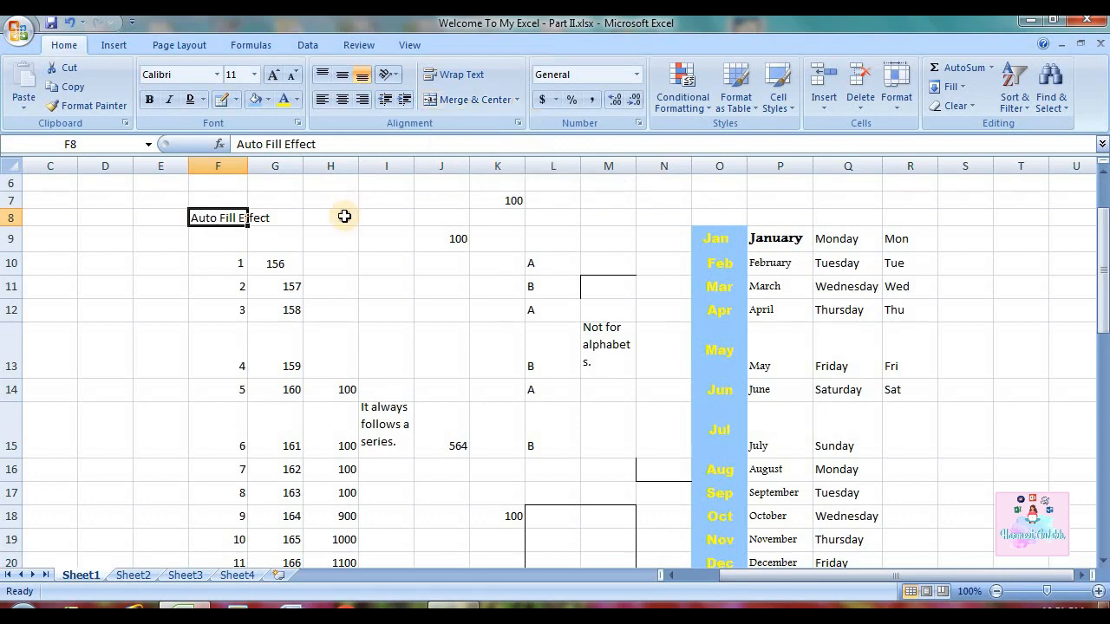
left_click_drag(327, 239, 335, 243)
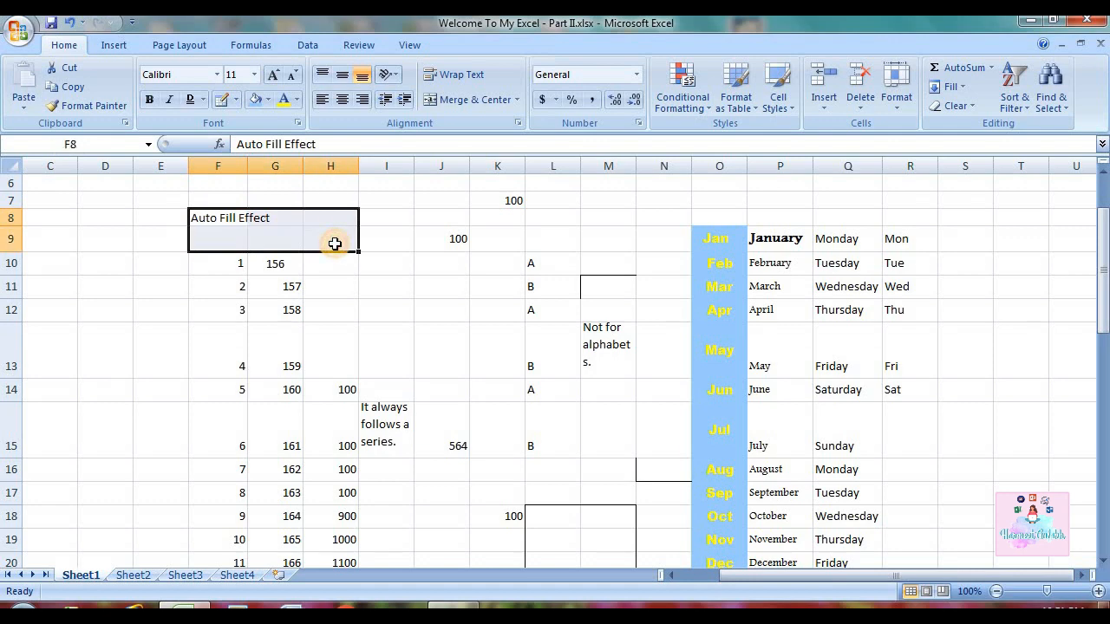
left_click(517, 98)
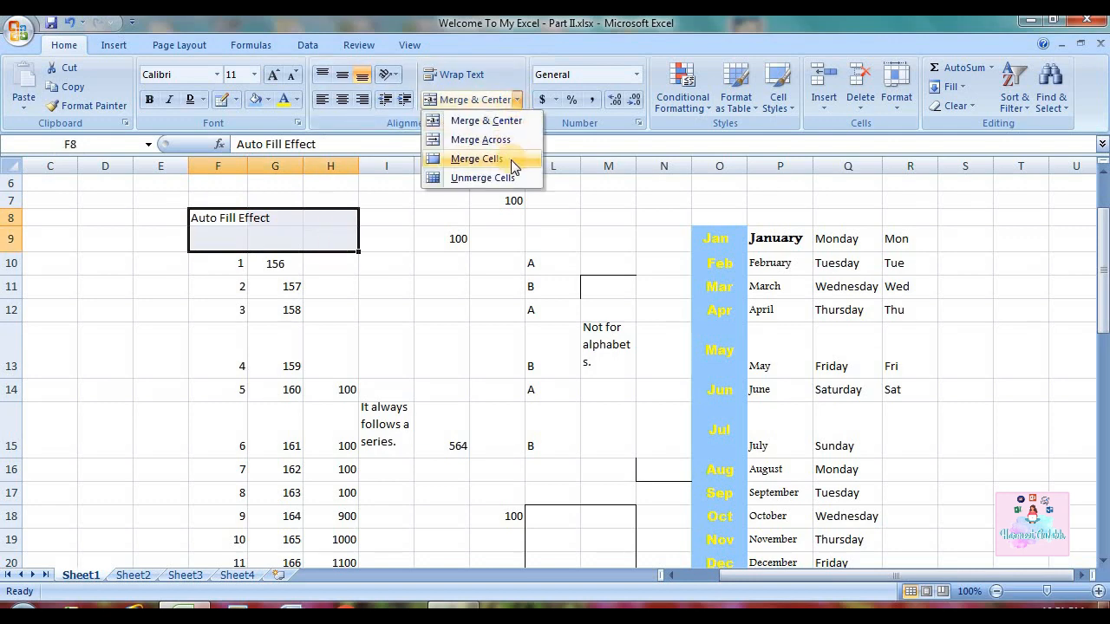
left_click(512, 159)
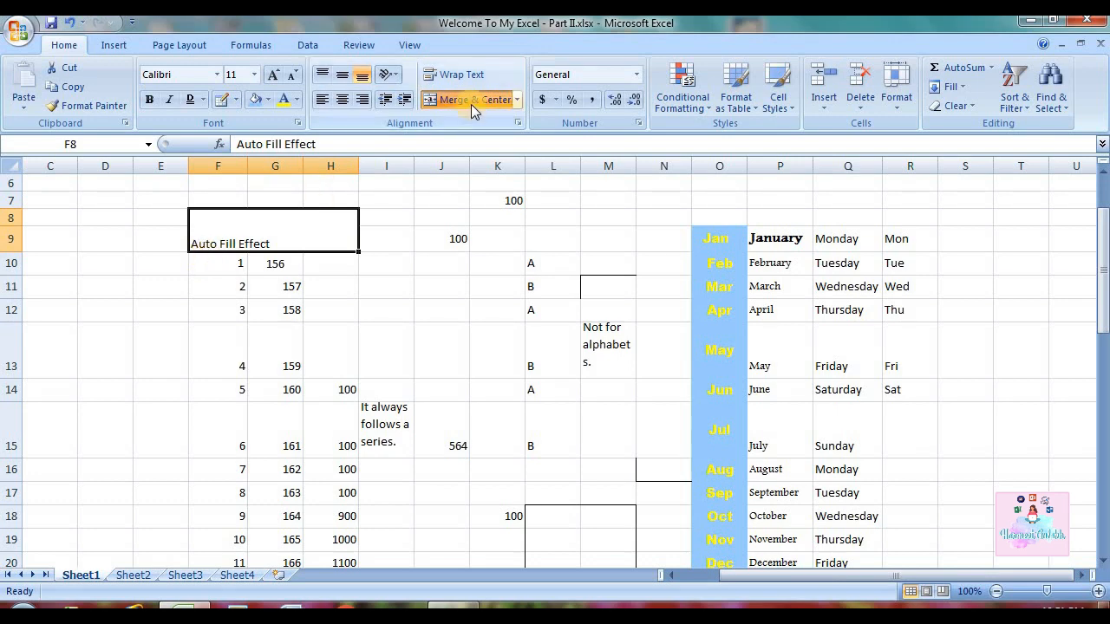
Unmerge the Auto Fill Effect heading range F8:H9
left_click(517, 100)
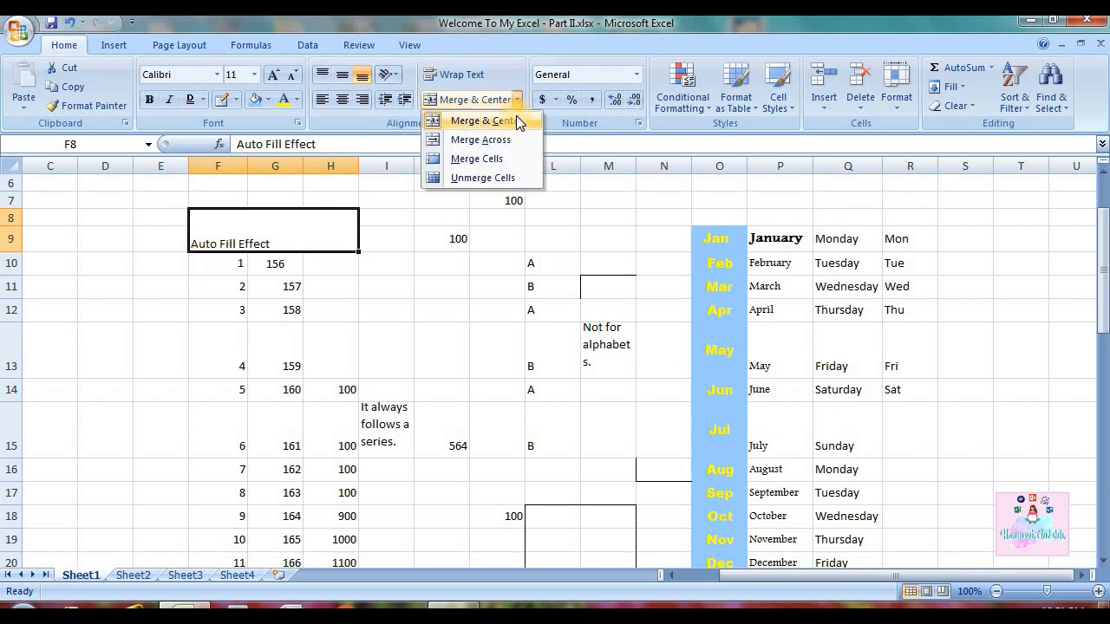
left_click(490, 177)
left_click(390, 231)
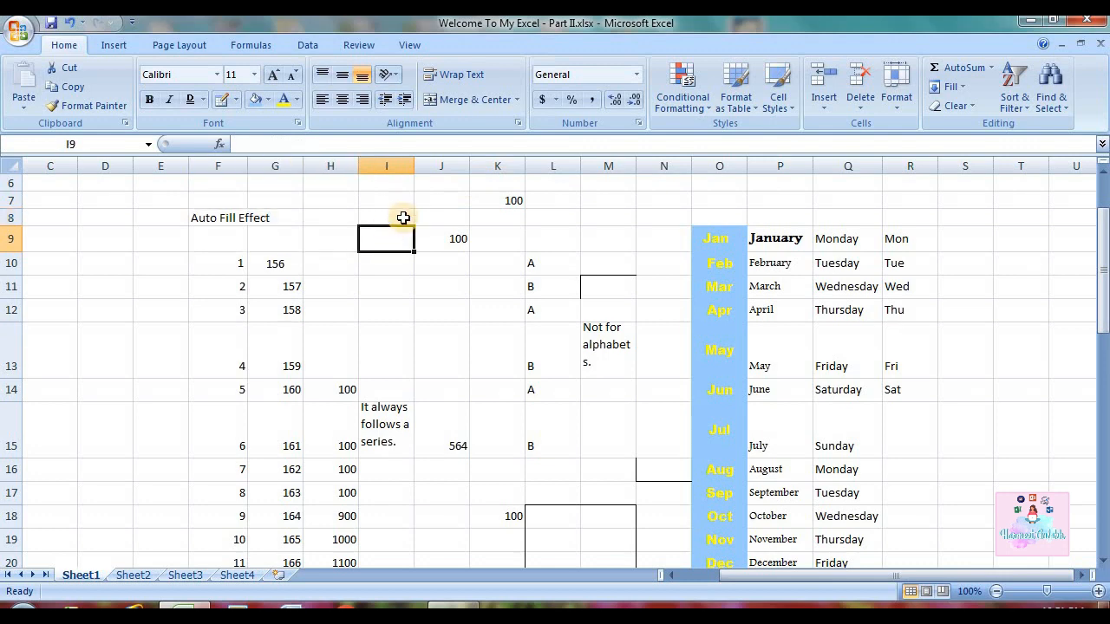
left_click(441, 218)
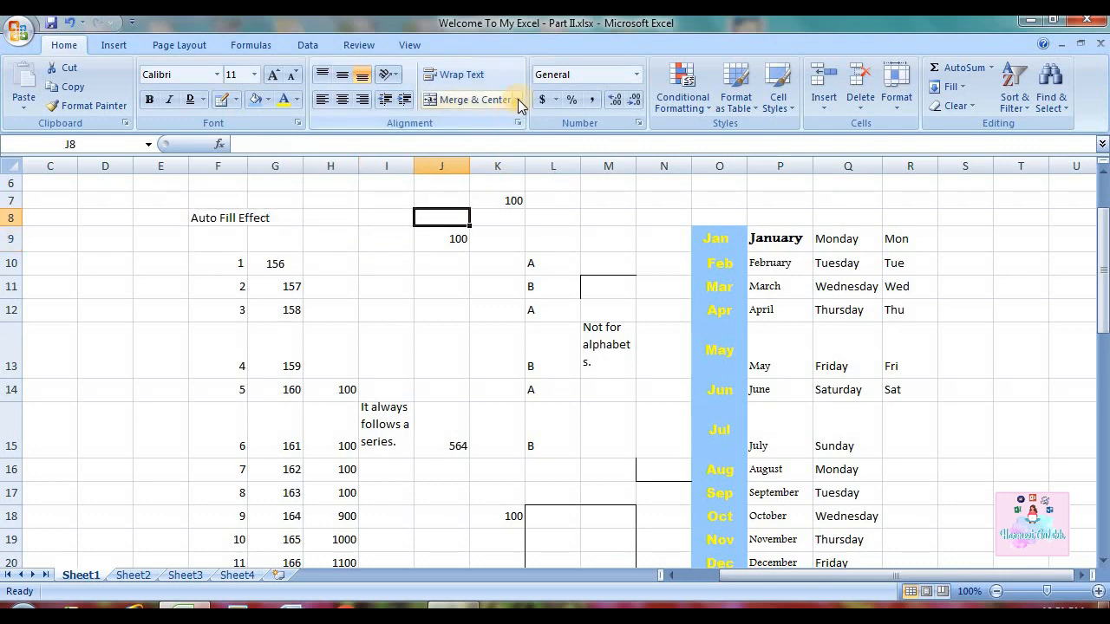
left_click(518, 99)
left_click(421, 287)
left_click(419, 288)
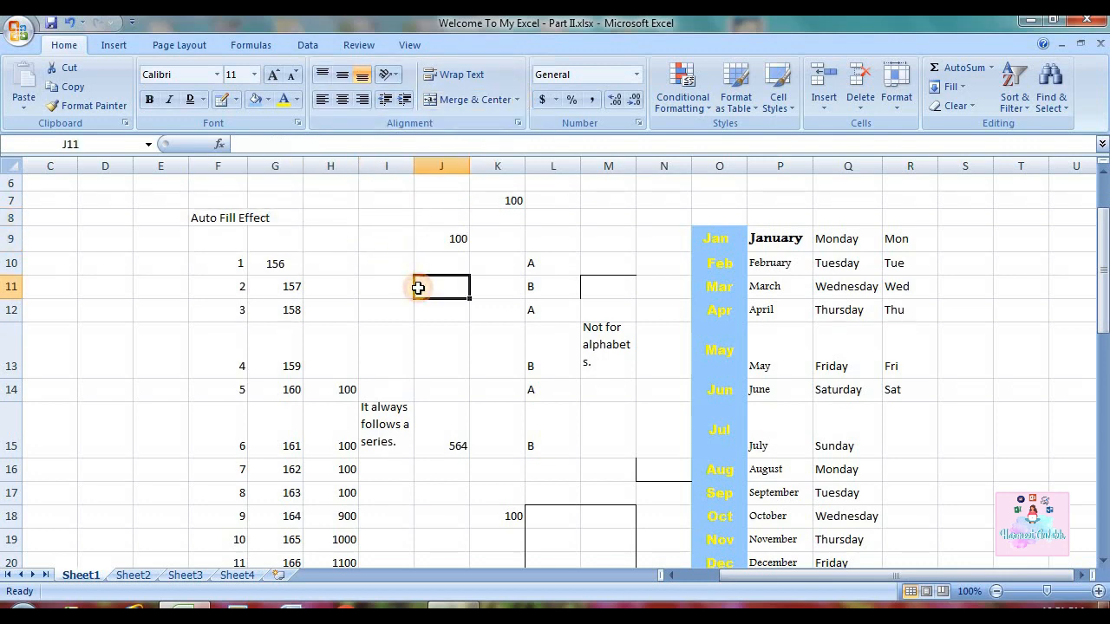
Copy the formatting of the Jan cell O9 onto the months and weekdays in P9:Q20 with Format Painter
left_click(102, 108)
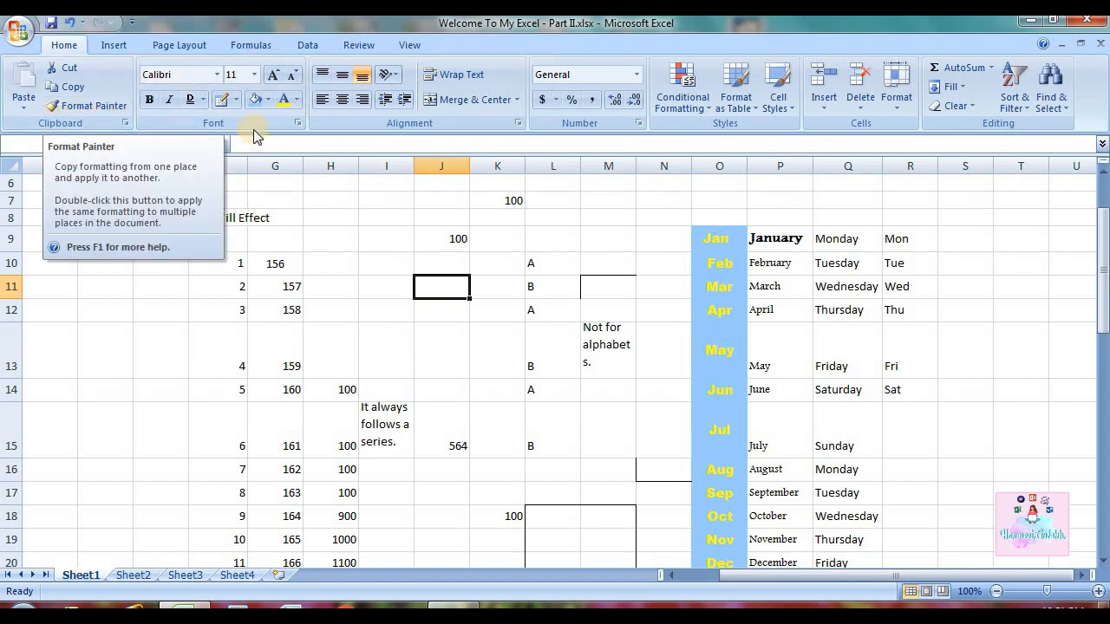
left_click(510, 305)
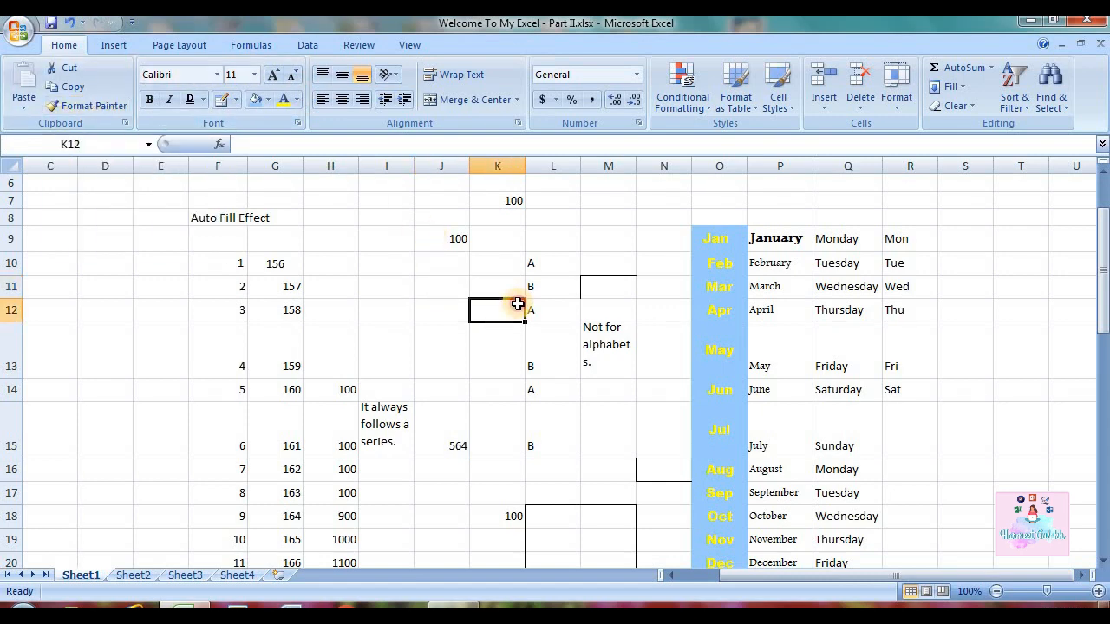
left_click(729, 246)
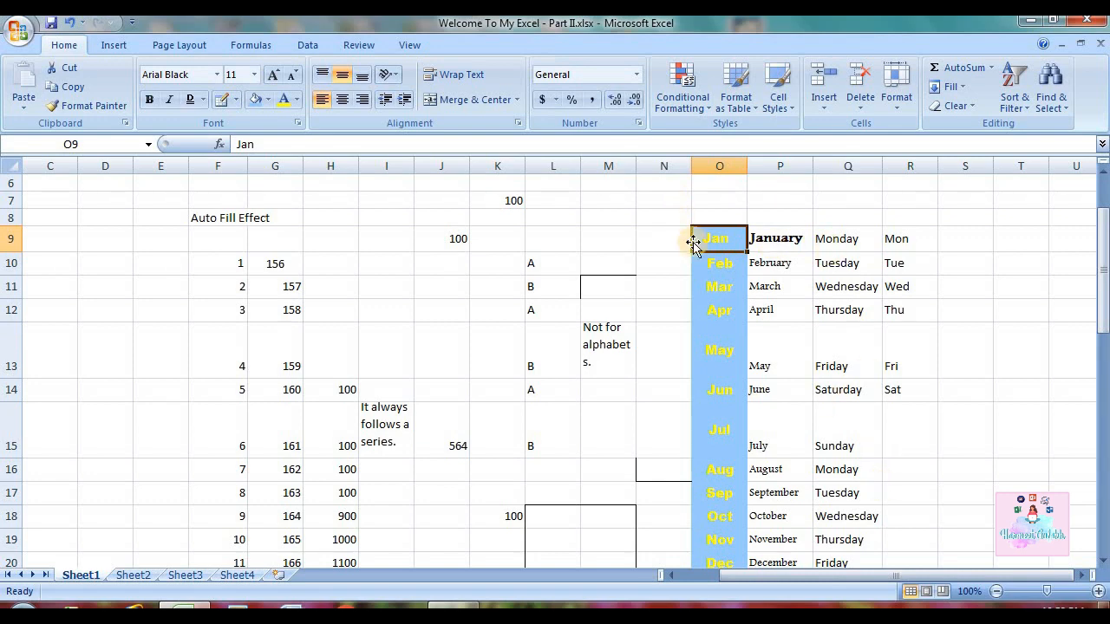
left_click(87, 105)
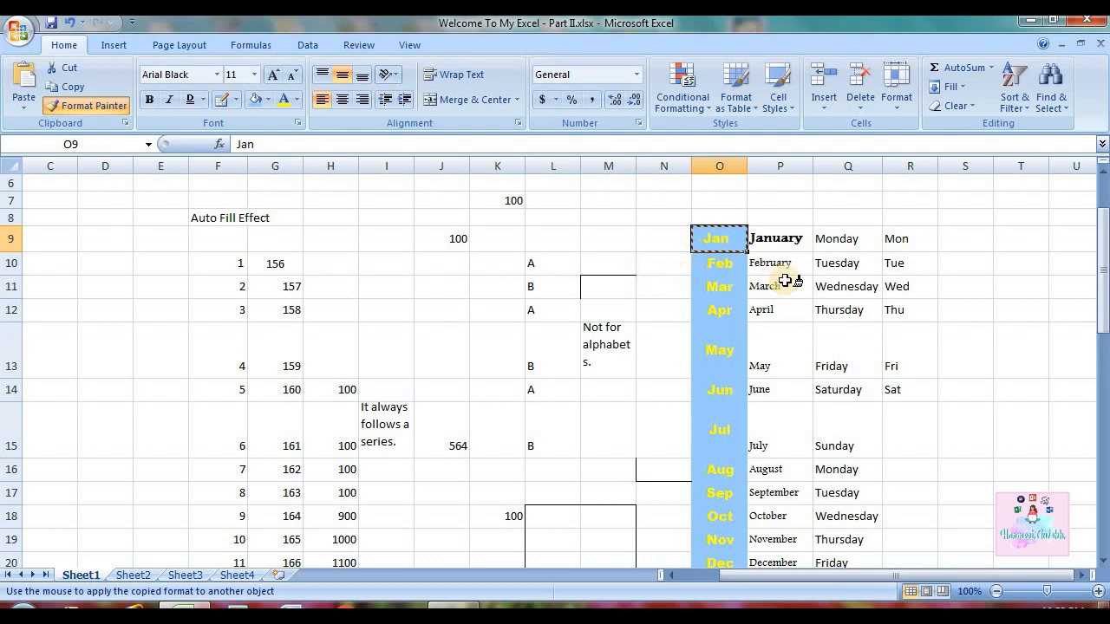
mouse_move(803, 237)
left_mouse_down()
mouse_move(879, 491)
mouse_move(872, 555)
left_mouse_up()
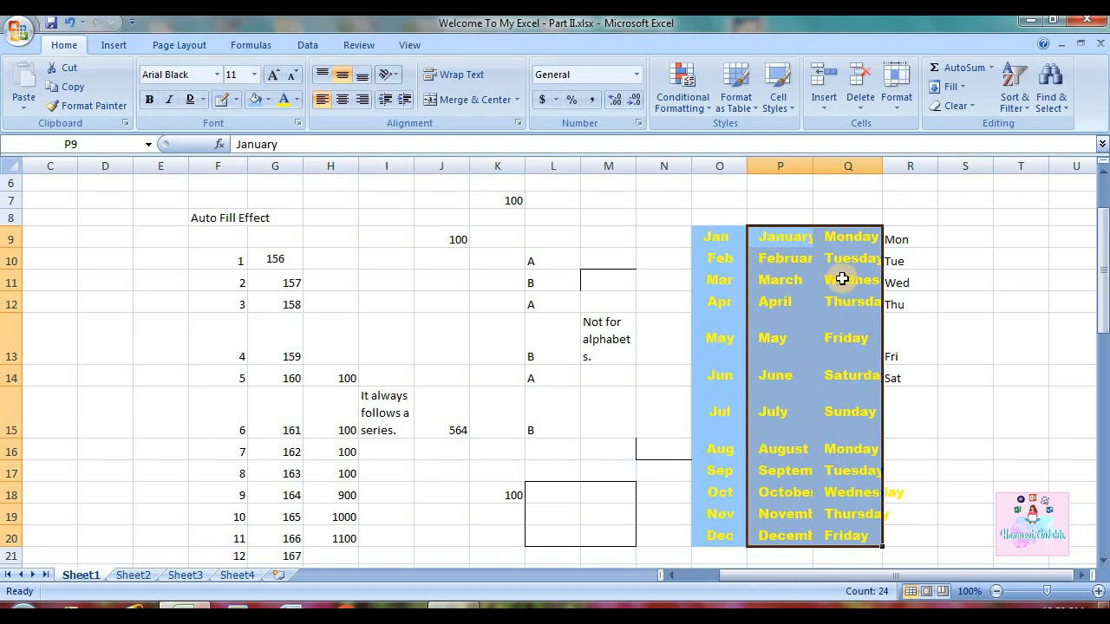
left_click(899, 279)
left_click(930, 345)
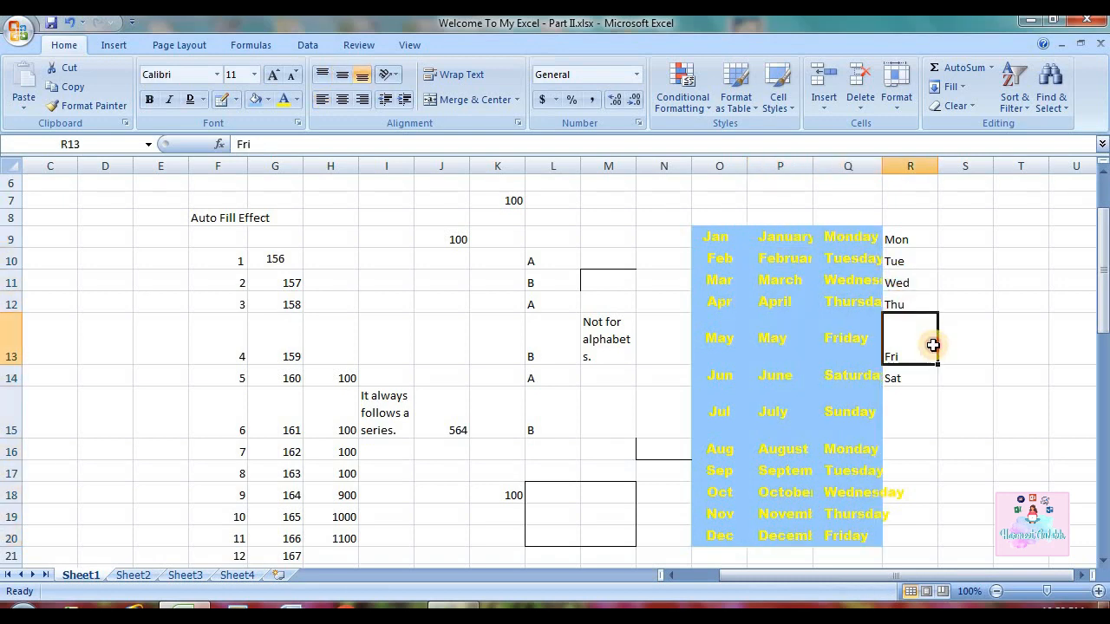
left_click(943, 390)
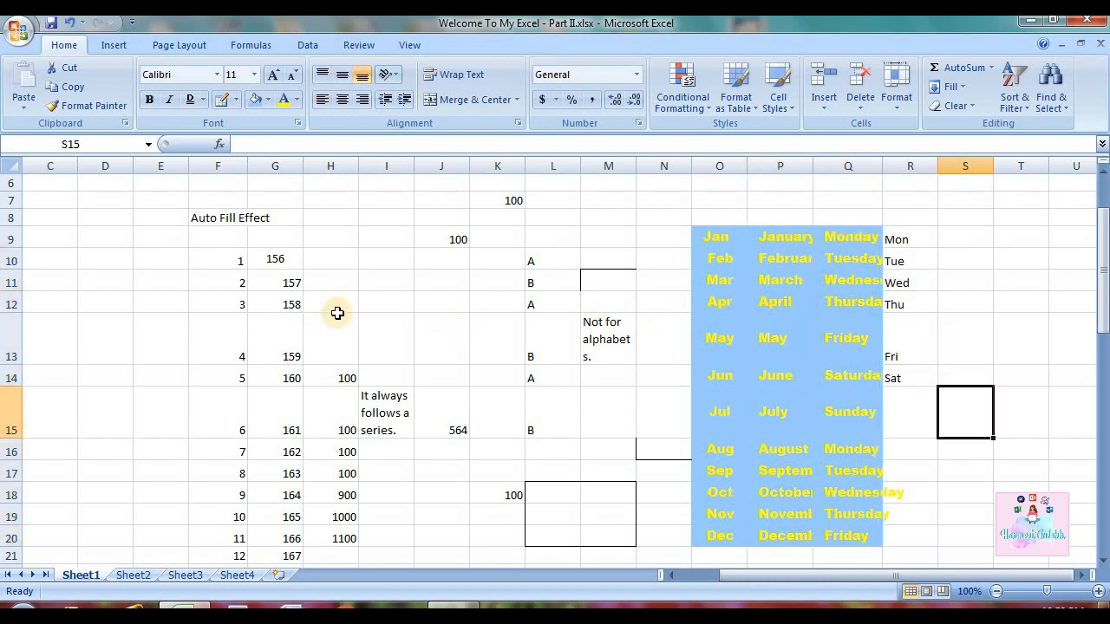
Apply the Jan cell's formatting to cell G13, containing 159, with Format Painter
left_click(725, 230)
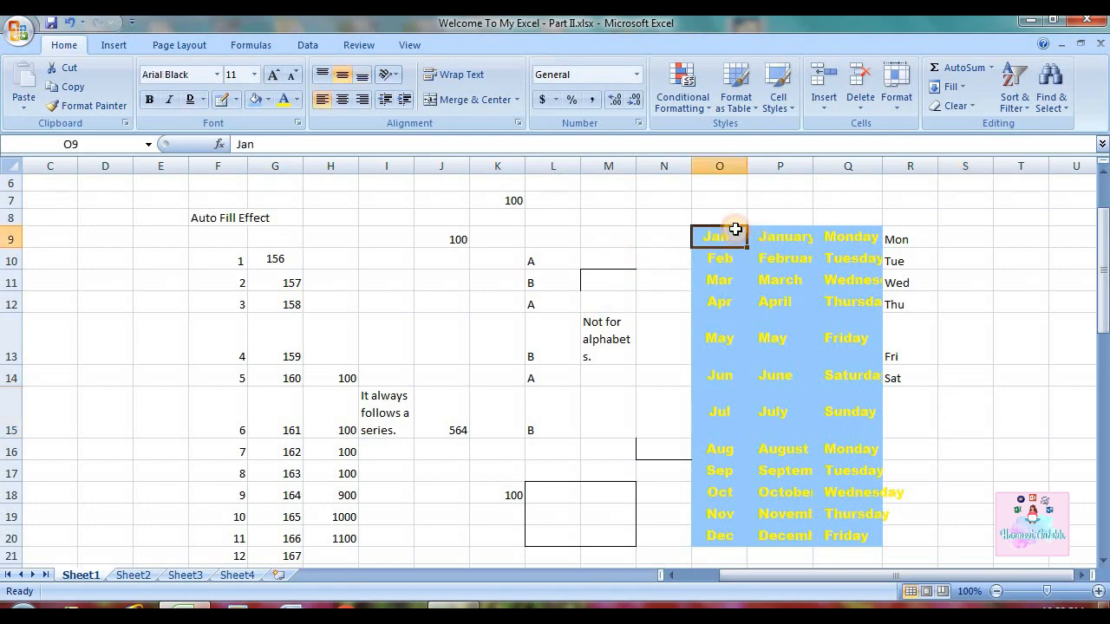
left_click(108, 98)
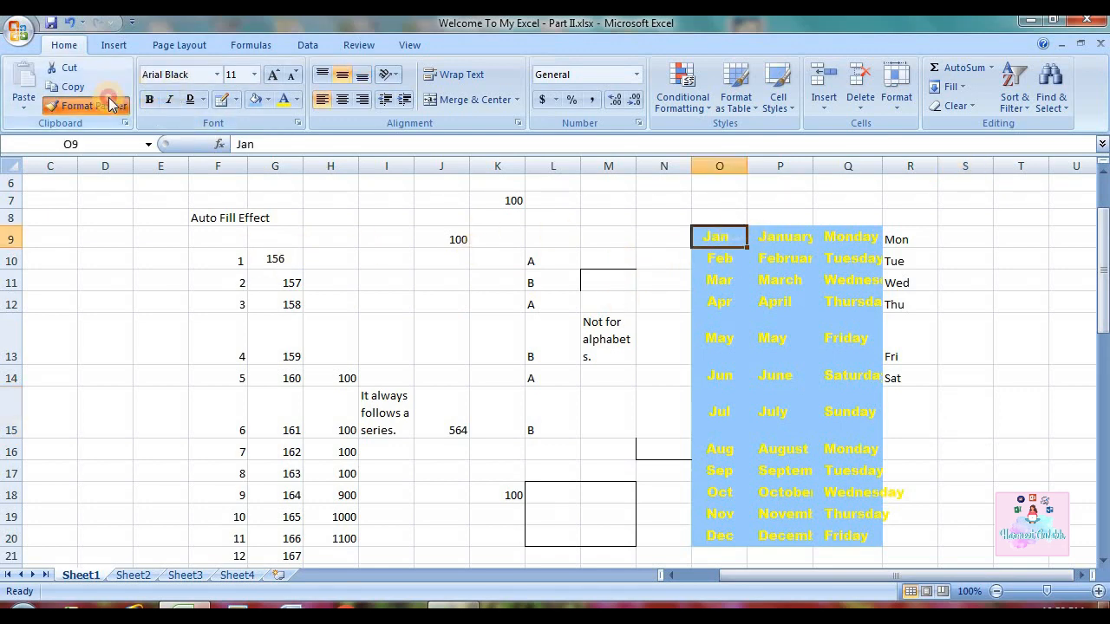
left_click(282, 356)
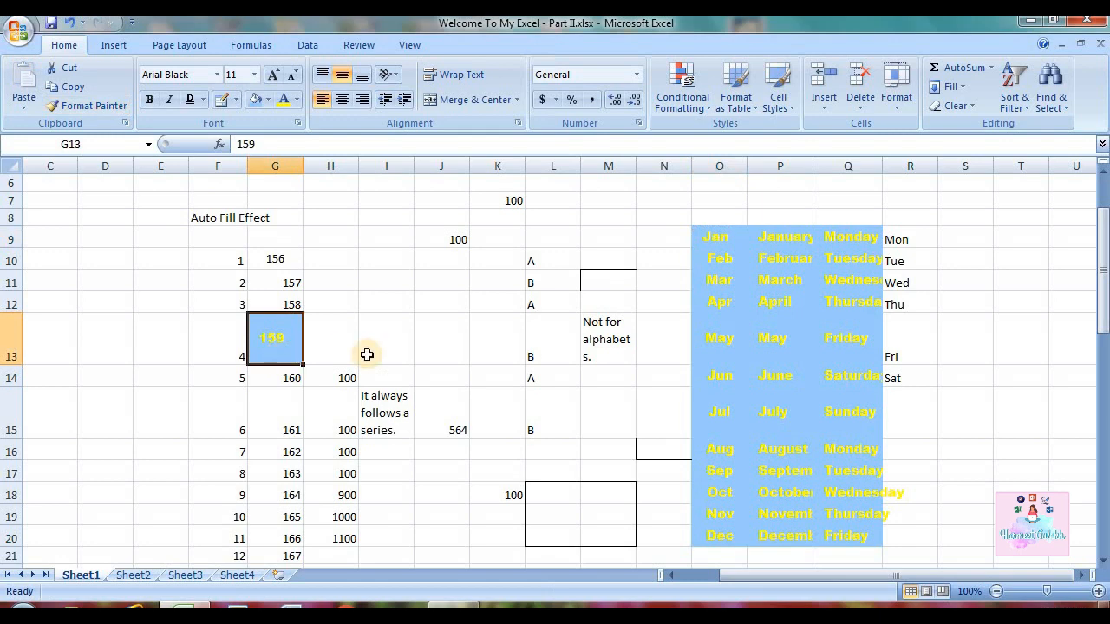
left_click(396, 355)
left_click(446, 286)
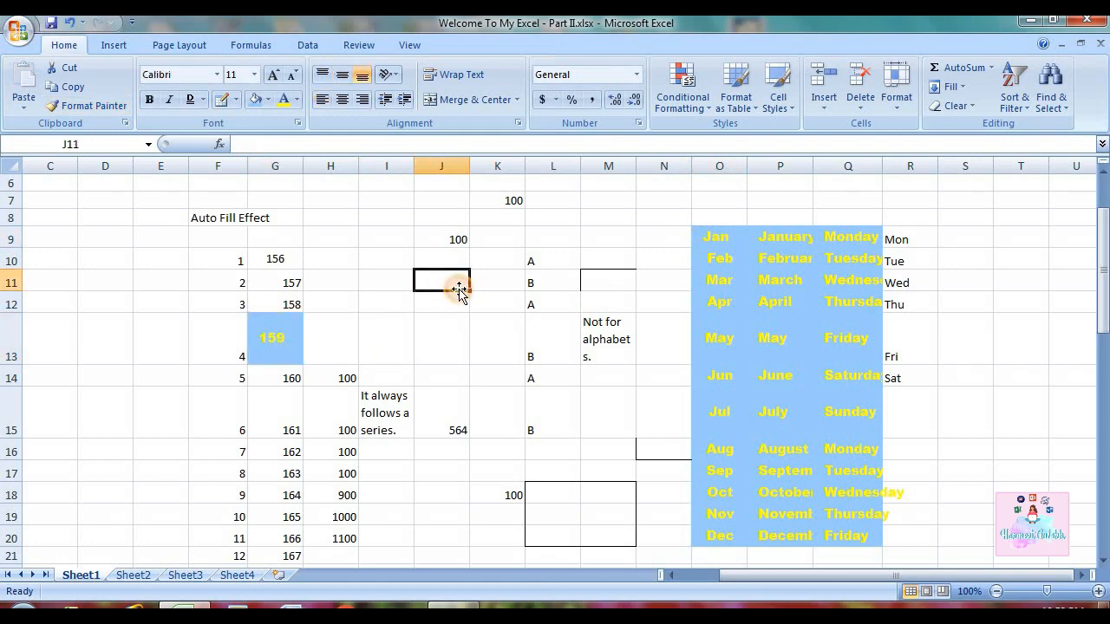
Make the number 156 in cell G10 bold
left_click(350, 325)
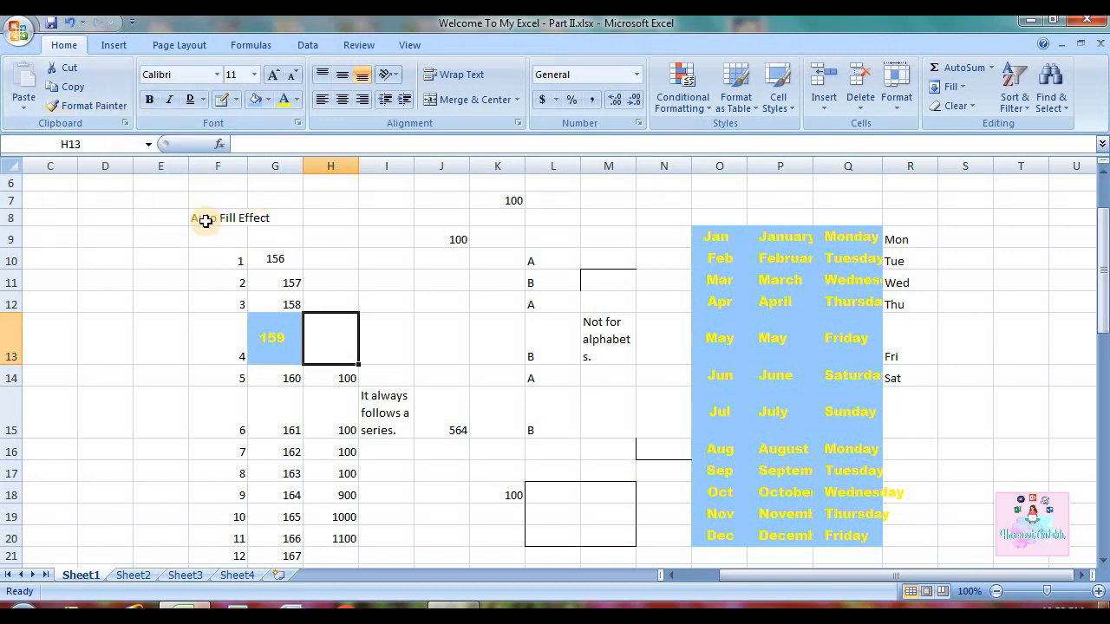
left_click(274, 257)
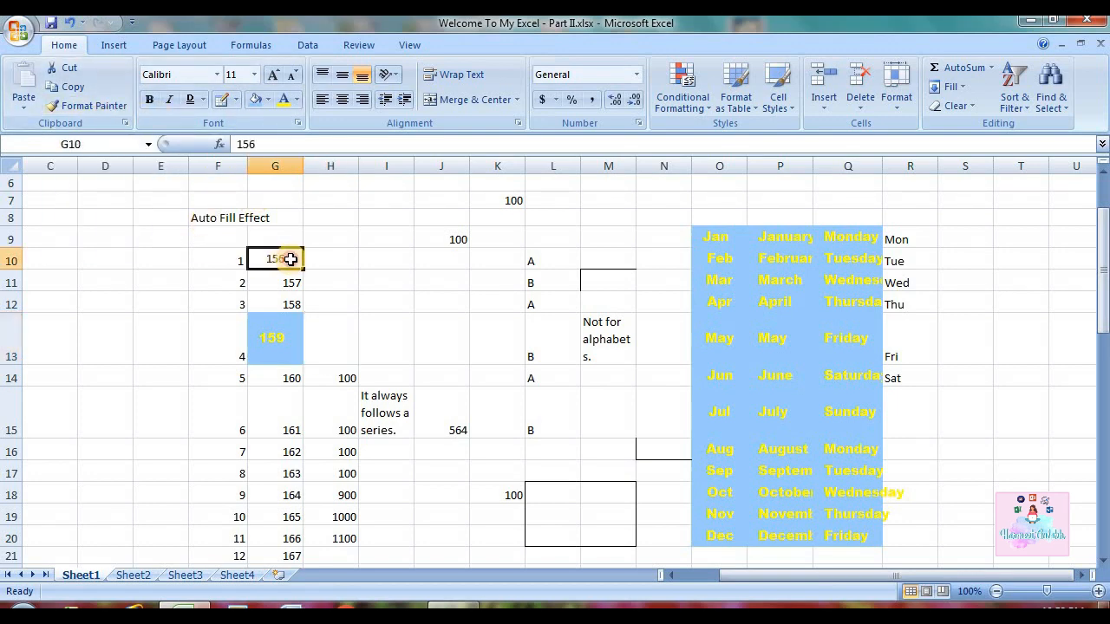
left_click(152, 103)
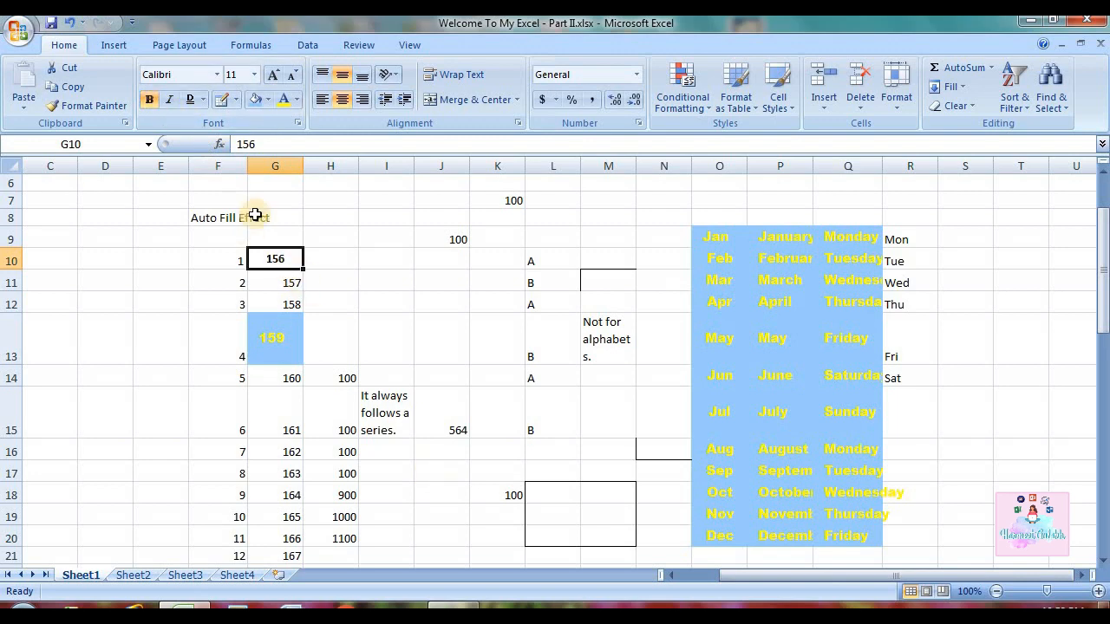
Copy the formatting of cell G10 onto the numbers in H14:H19 with Format Painter
left_click(93, 106)
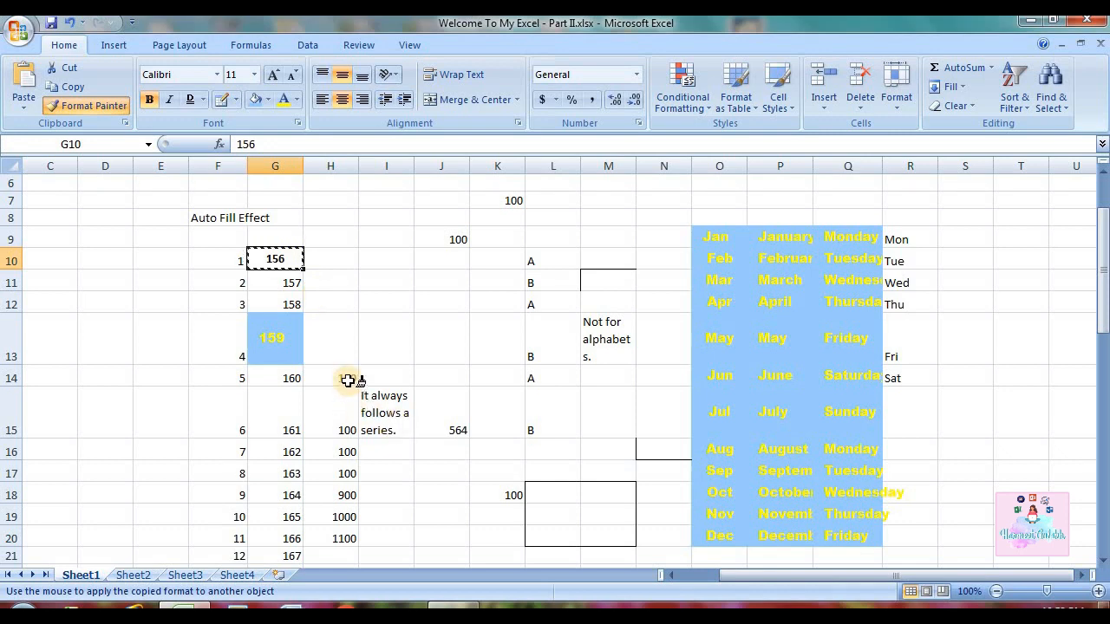
left_click_drag(347, 380, 347, 505)
left_click(416, 447)
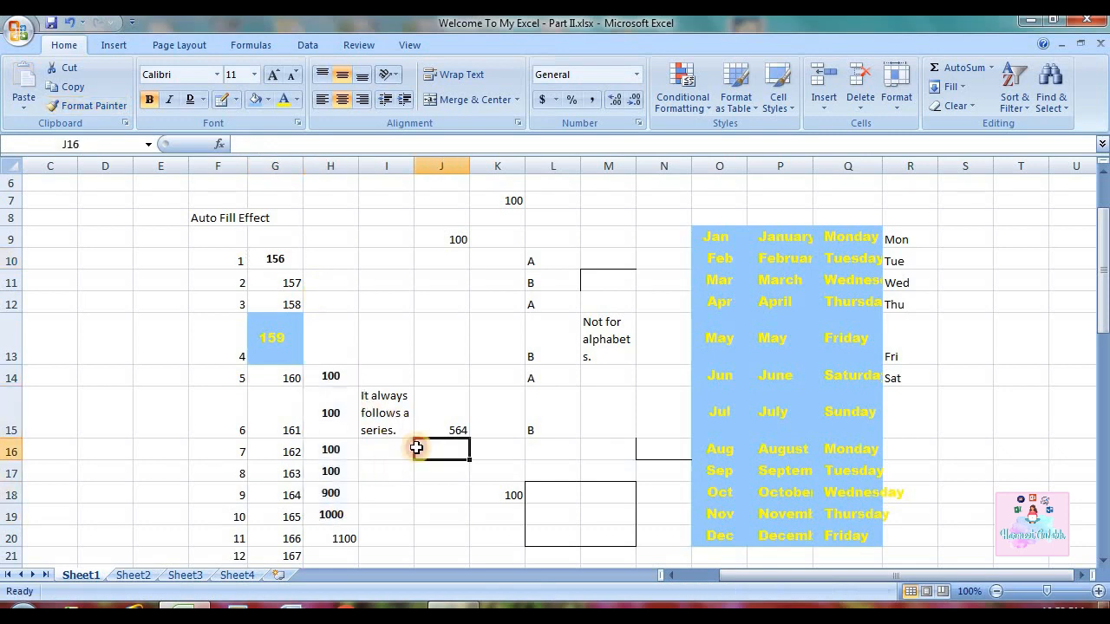
left_click(437, 295)
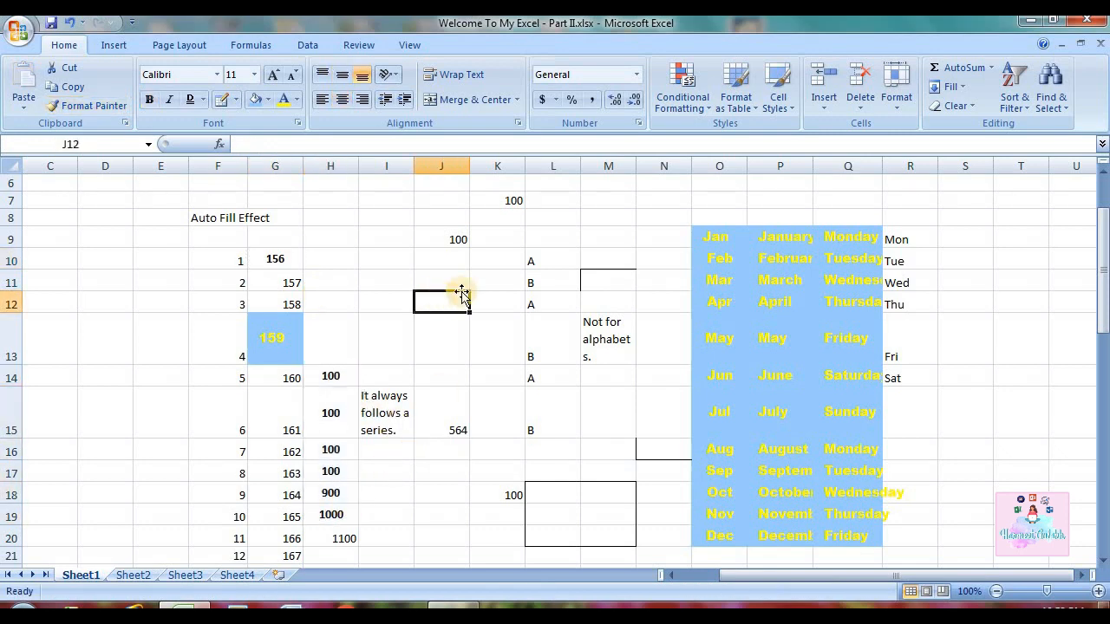
left_click(389, 280)
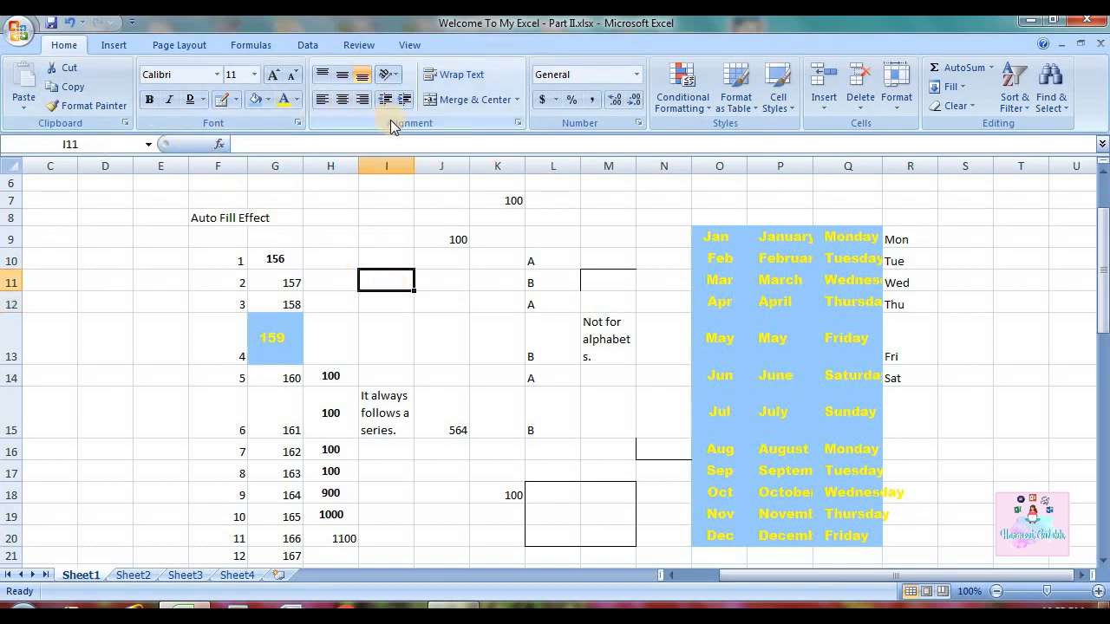
left_click(472, 258)
left_click(478, 297)
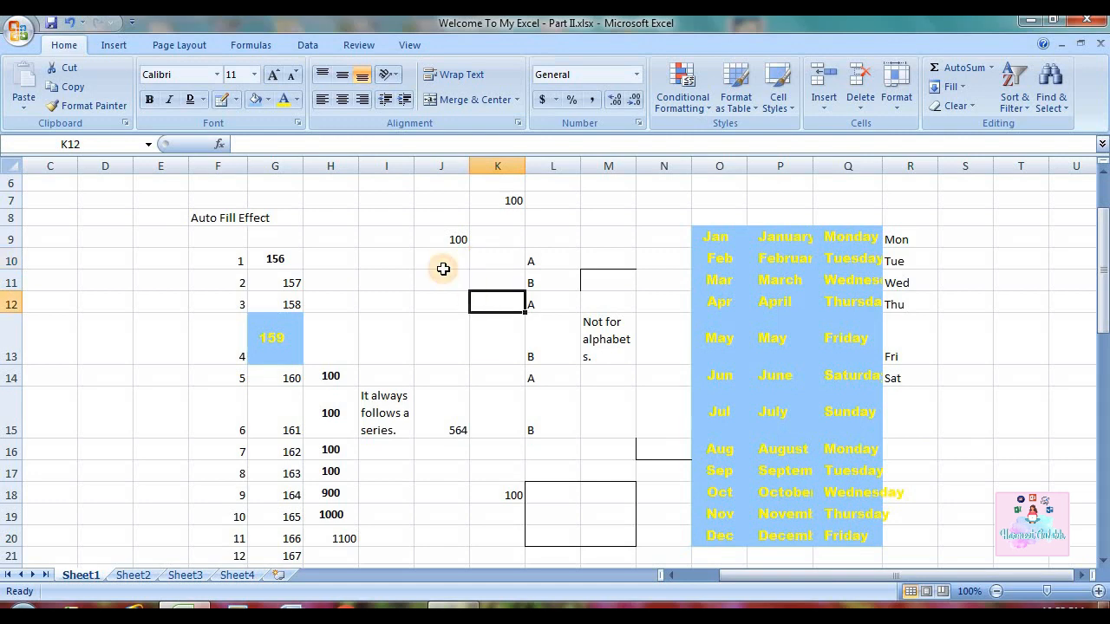
left_click(440, 265)
left_click(463, 297)
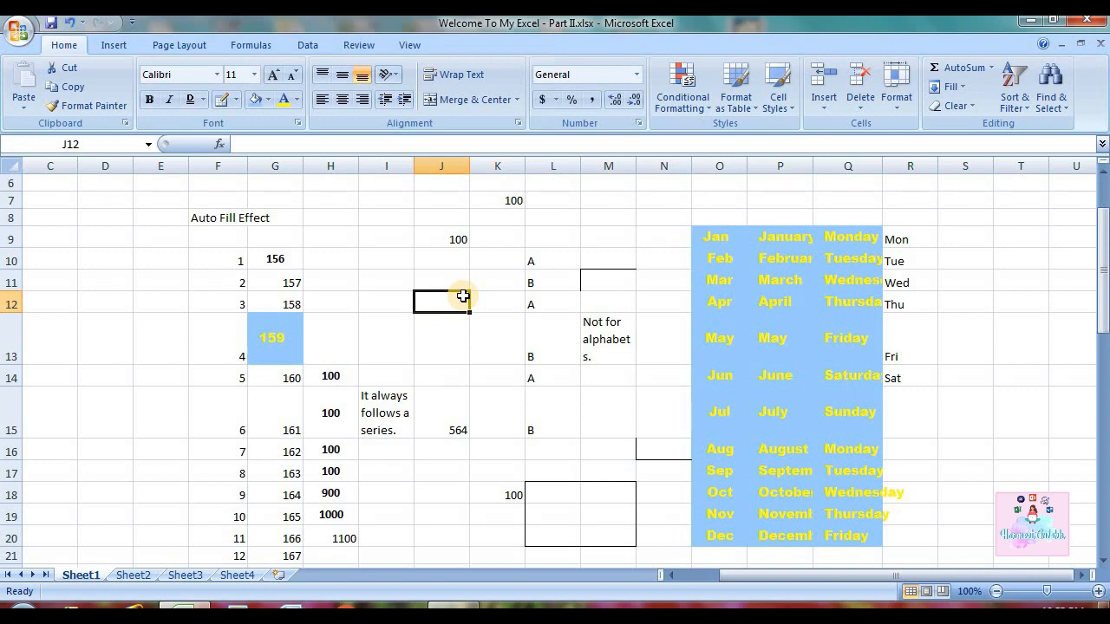
left_click(395, 259)
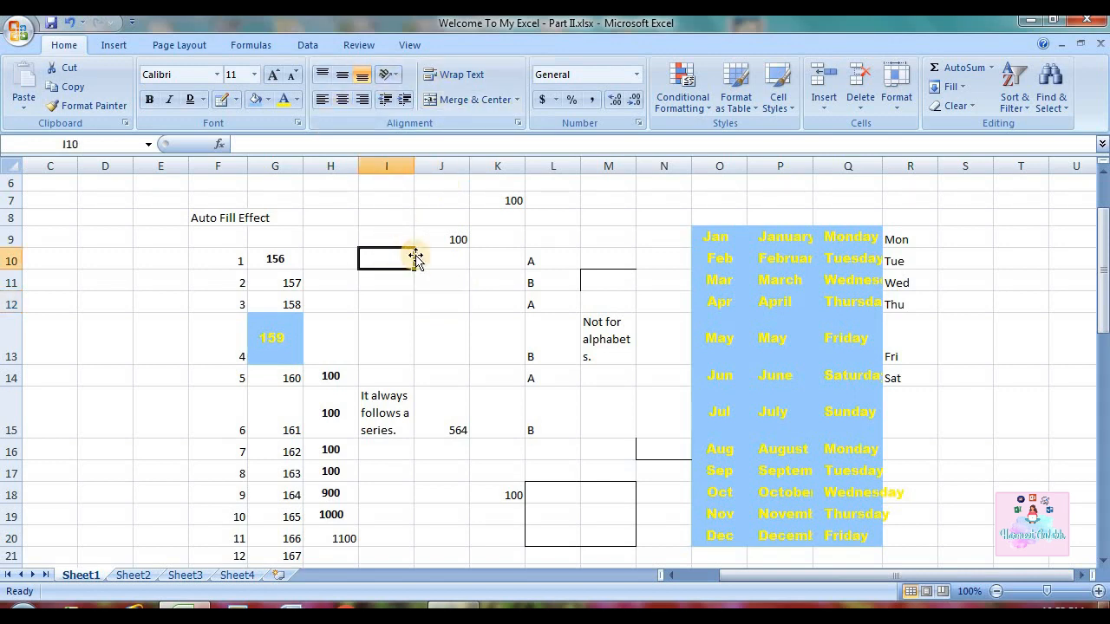
left_click(430, 258)
left_click_drag(410, 219, 438, 335)
left_click(438, 336)
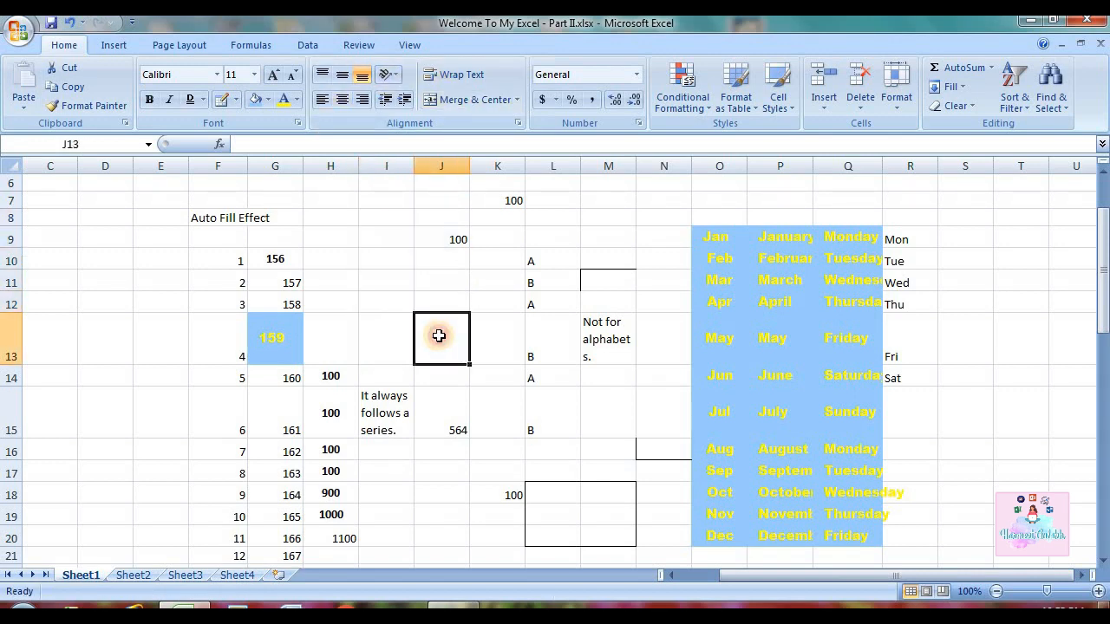
left_click(471, 323)
left_click(484, 325)
left_click(466, 271)
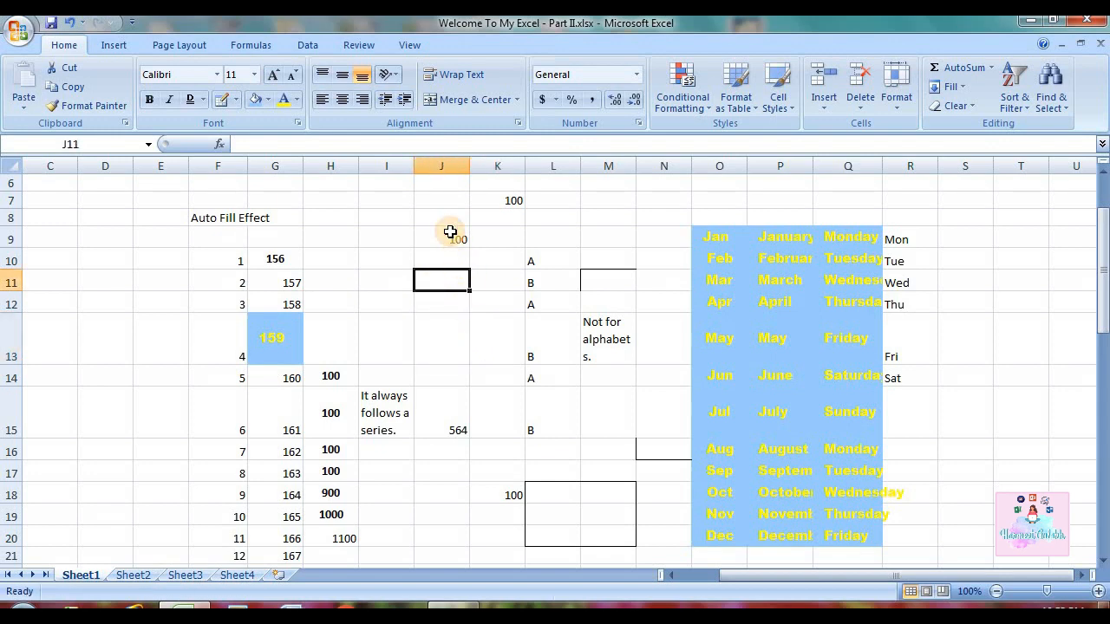
left_click_drag(450, 232, 471, 346)
left_click(485, 346)
left_click(475, 239)
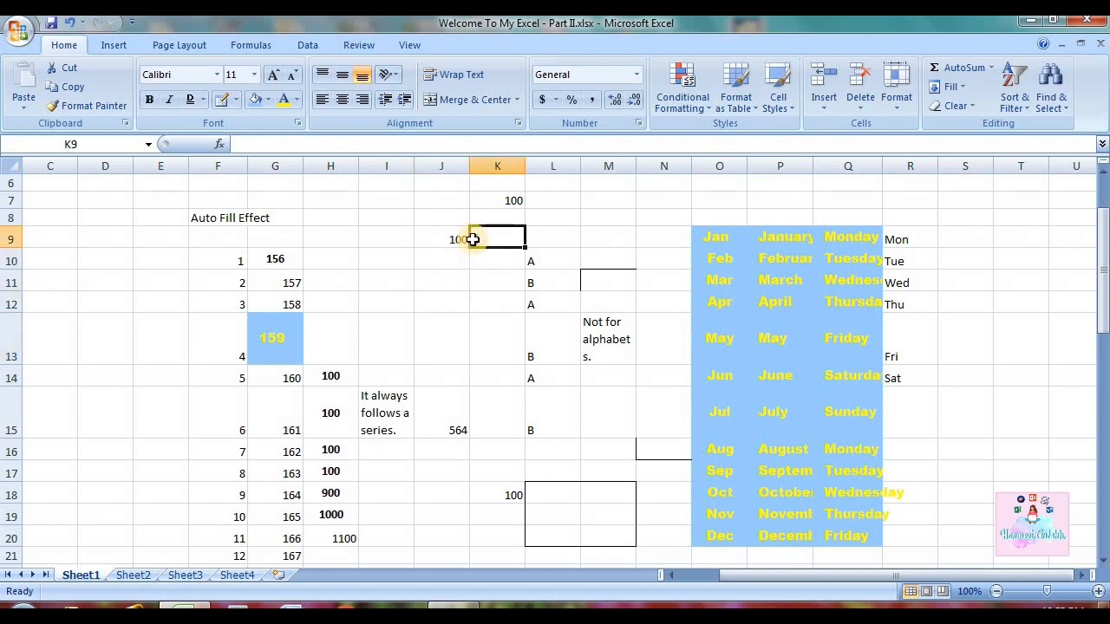
left_click_drag(473, 239, 489, 285)
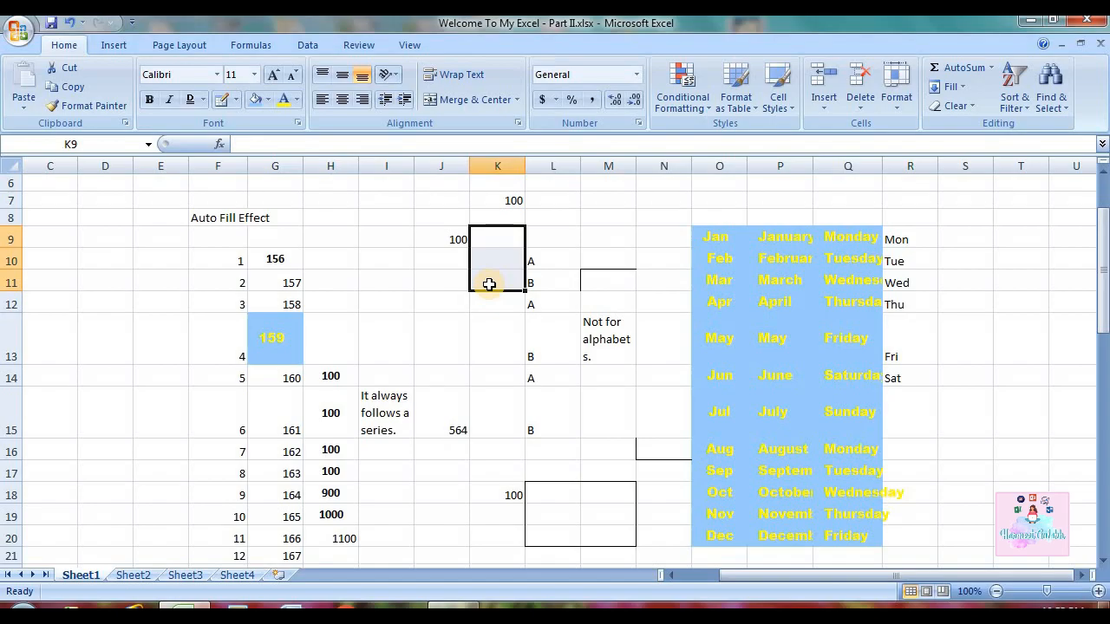